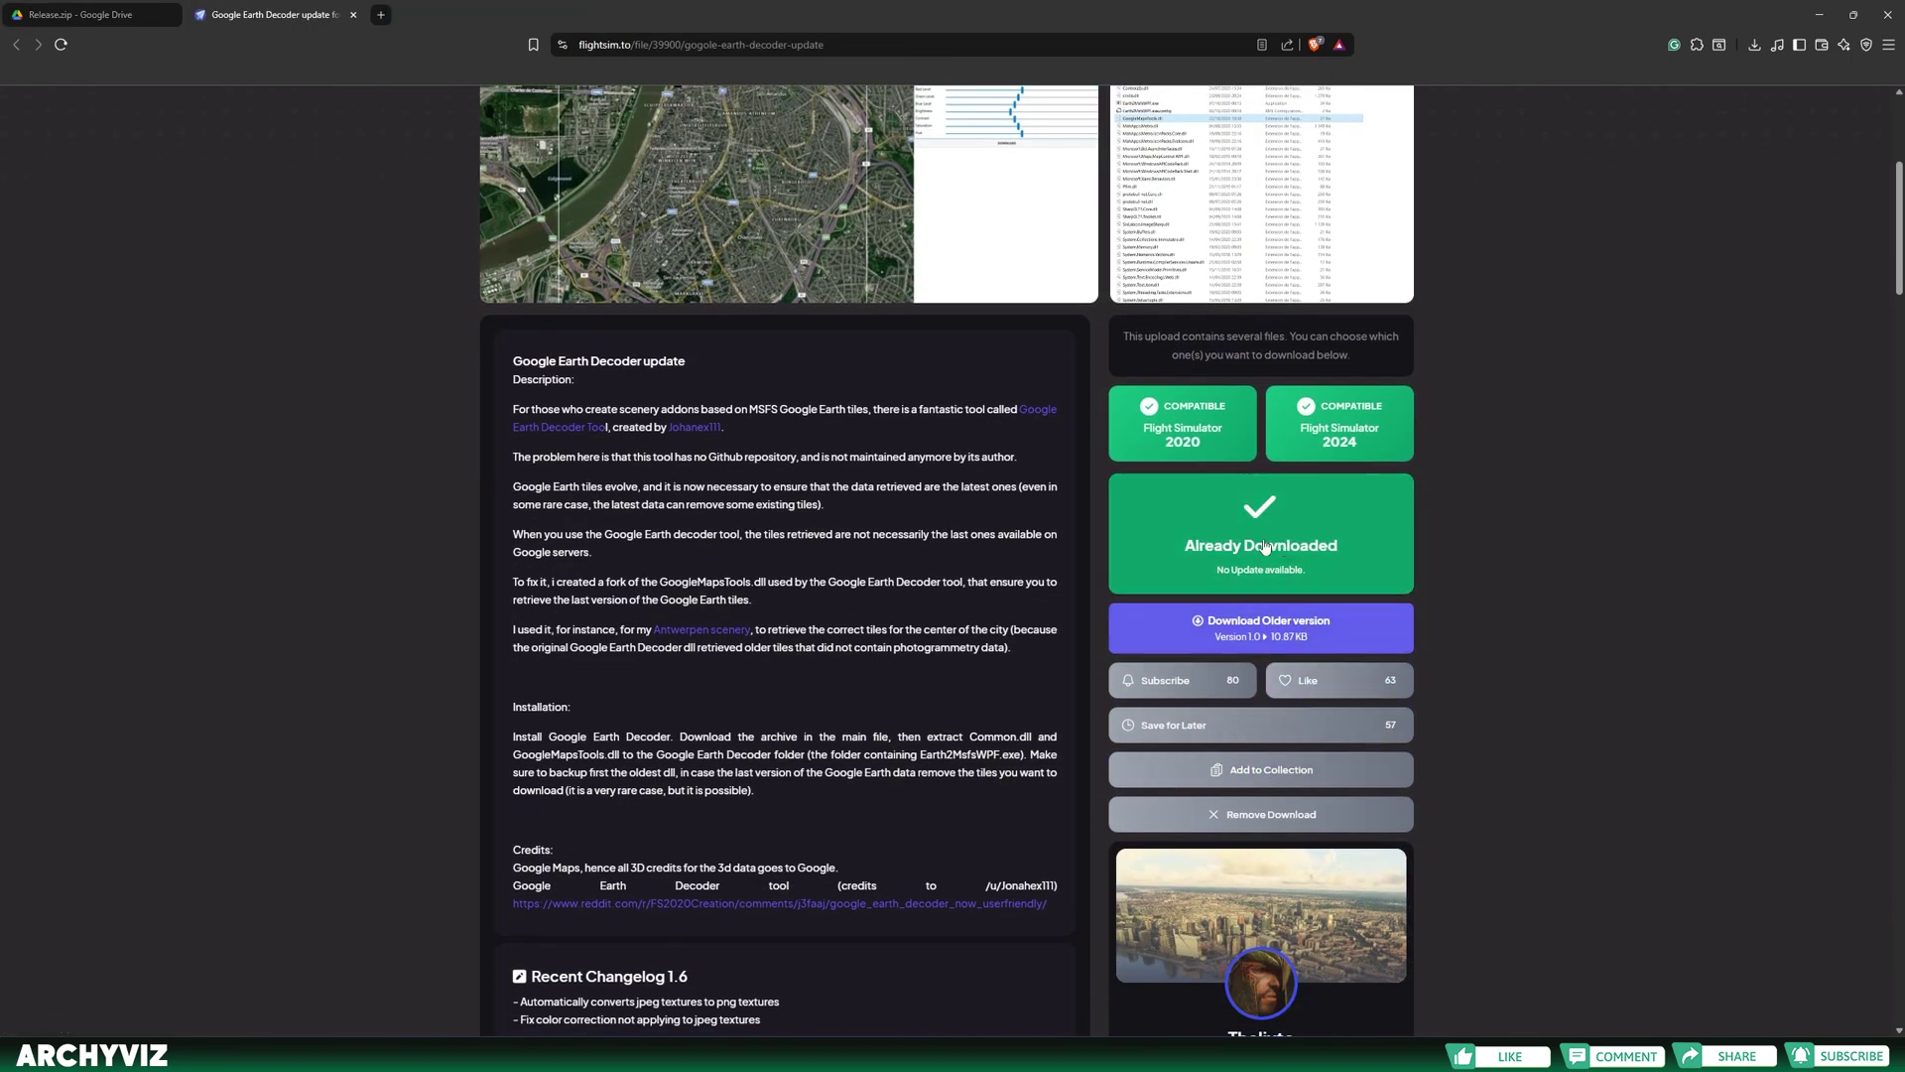
Open the Google Earth Decoder update's download prompt and select the downloaded Release.zip
{"action": "left_click", "coordinate": [1249, 549]}
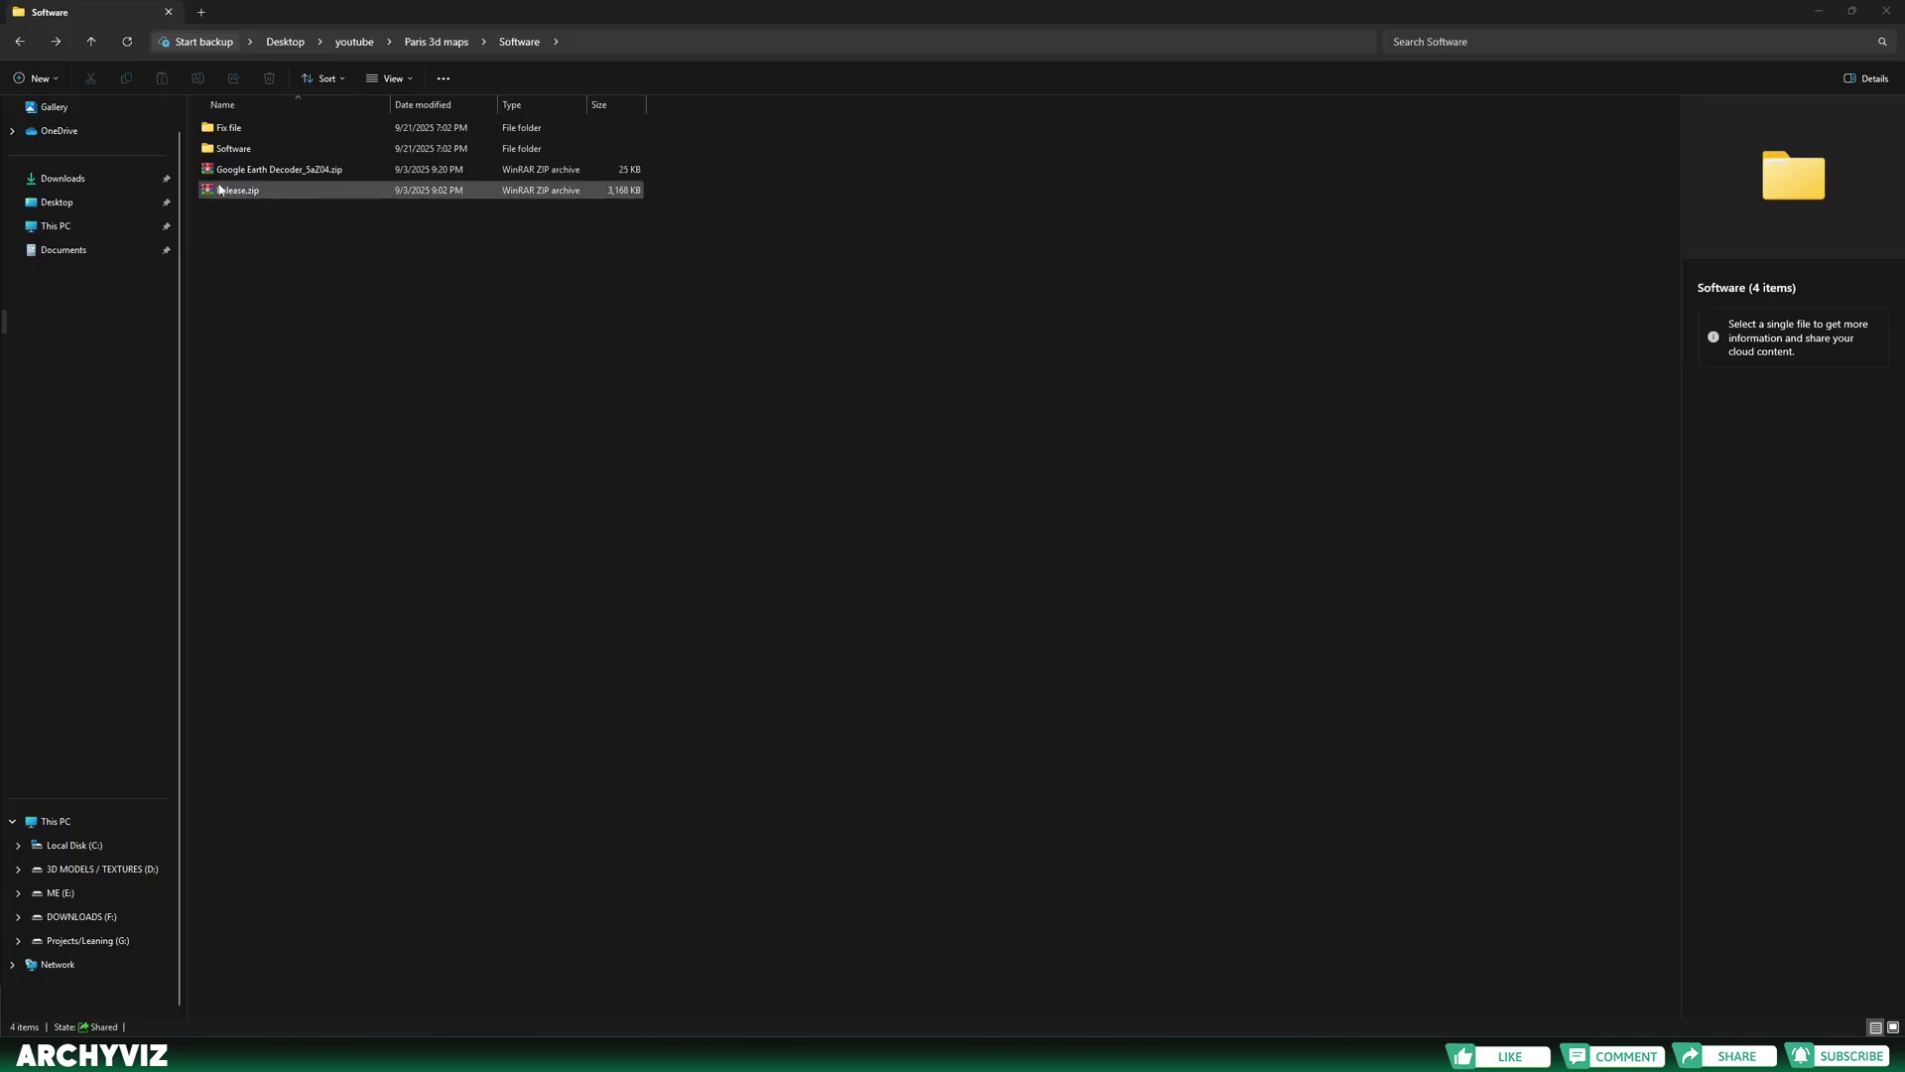
{"action": "left_click", "coordinate": [223, 190]}
Move Release.zip into the Software folder and extract it there
{"action": "right_click", "coordinate": [224, 190]}
{"action": "left_click_drag", "start_coordinate": [224, 190], "coordinate": [238, 128]}
{"action": "double_click", "coordinate": [248, 149]}
{"action": "right_click", "coordinate": [237, 130]}
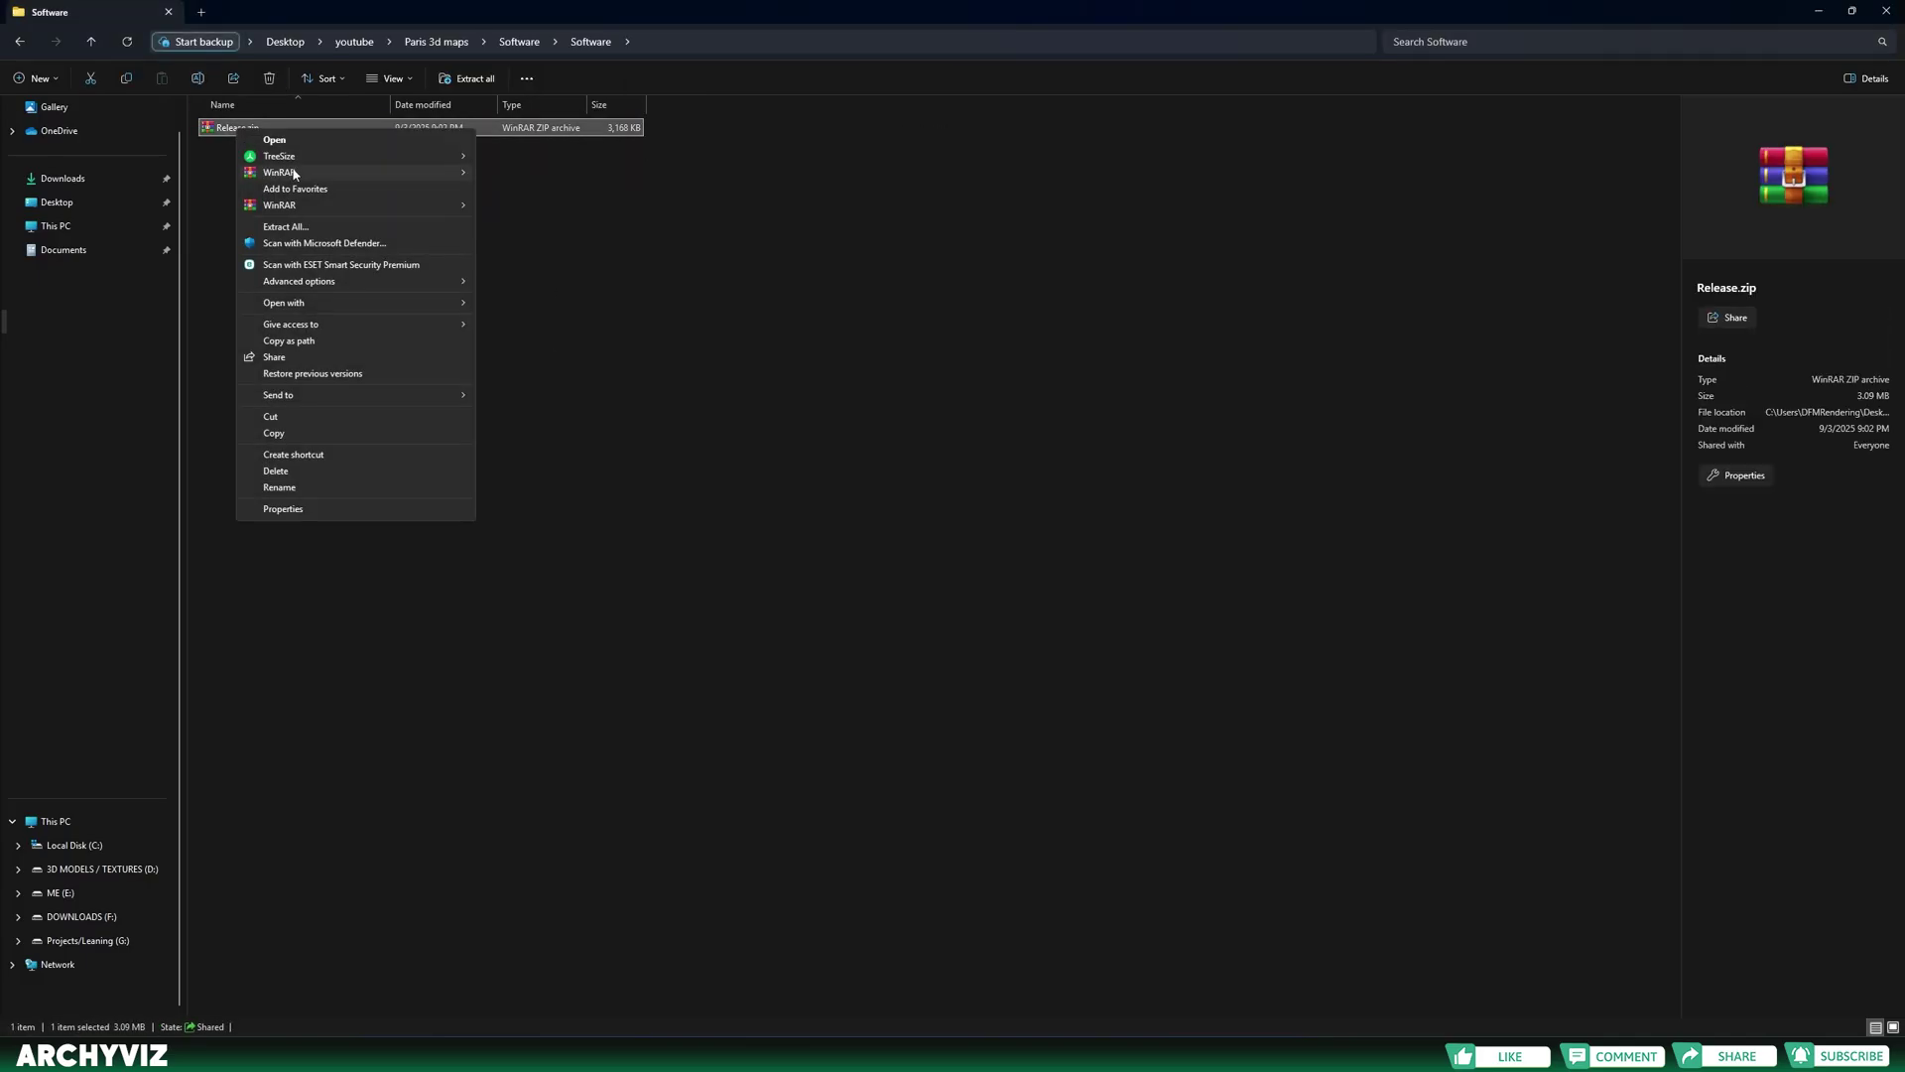
{"action": "mouse_move", "coordinate": [303, 172]}
{"action": "left_click", "coordinate": [537, 226]}
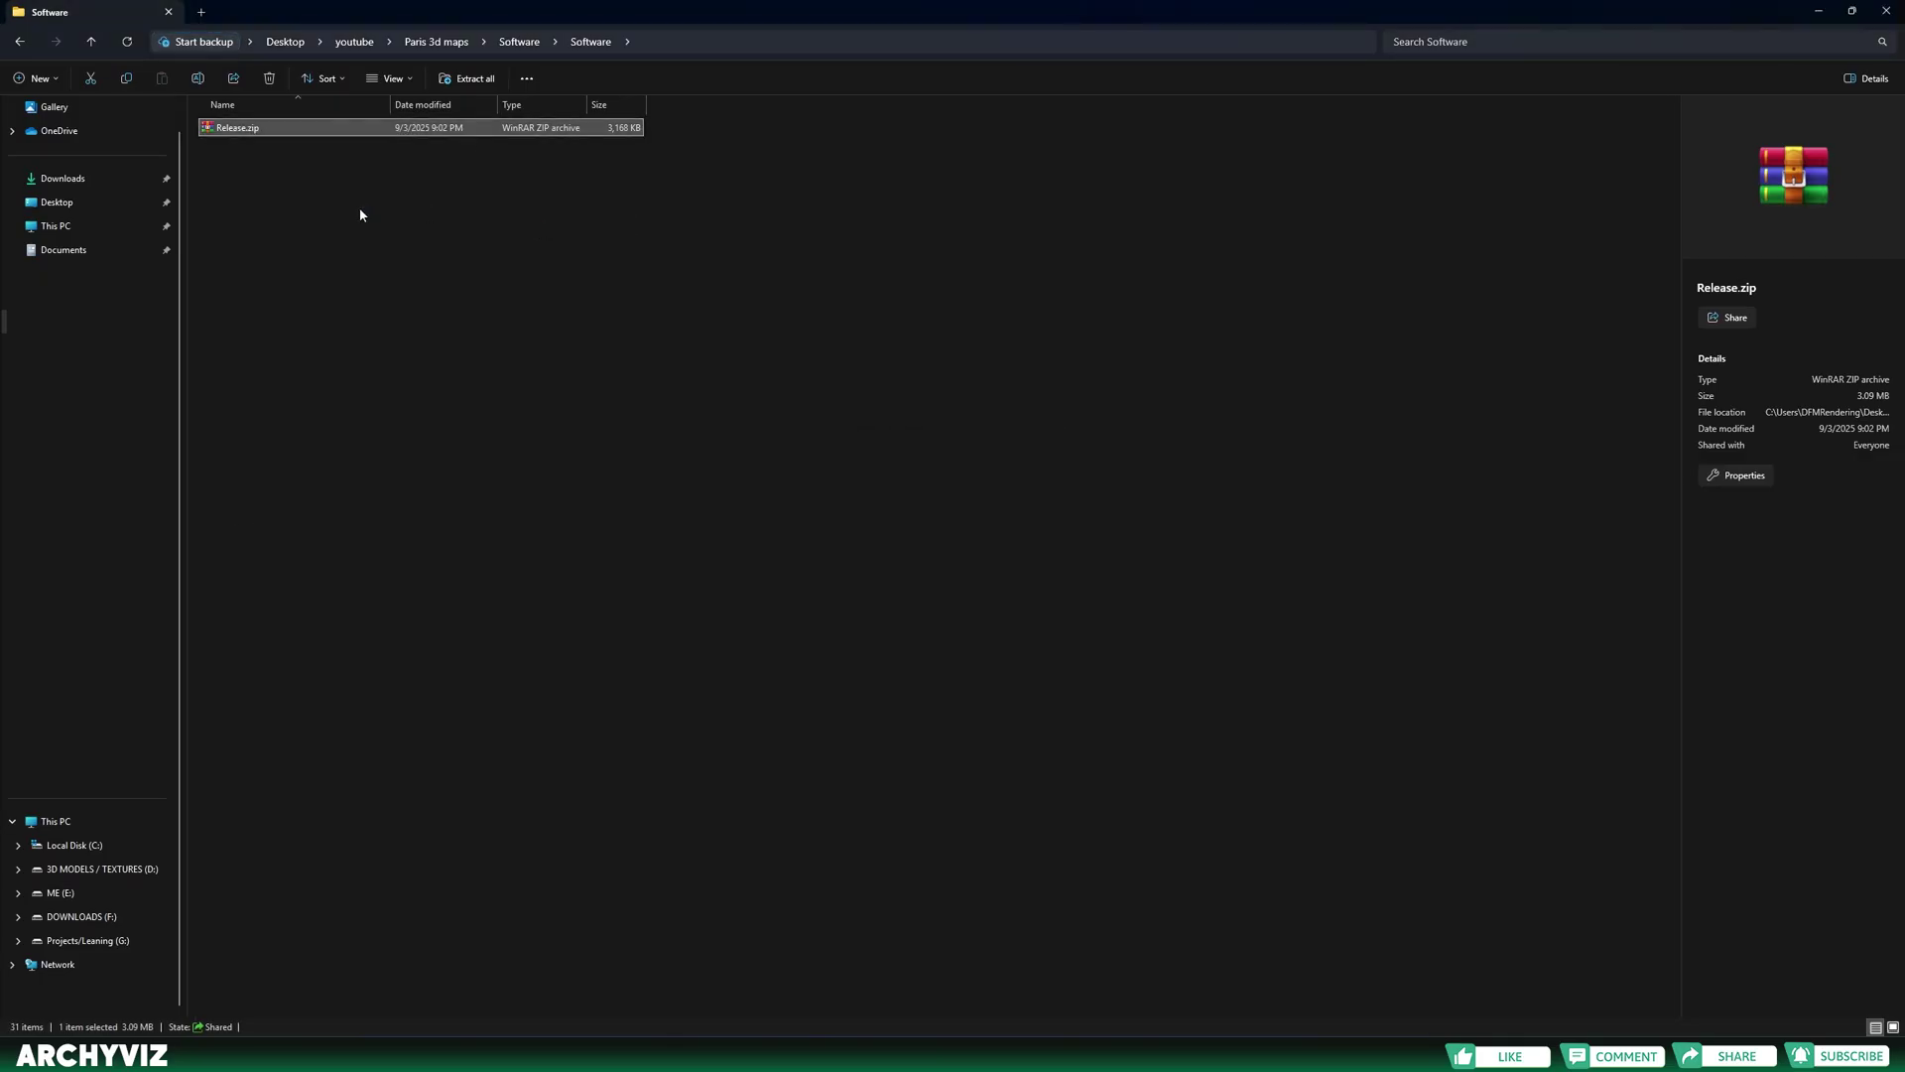
Extract the fix archive inside the Fix file folder
{"action": "key", "text": "alt+Left"}
{"action": "double_click", "coordinate": [246, 127]}
{"action": "right_click", "coordinate": [252, 131]}
{"action": "mouse_move", "coordinate": [297, 204]}
{"action": "left_click", "coordinate": [536, 249]}
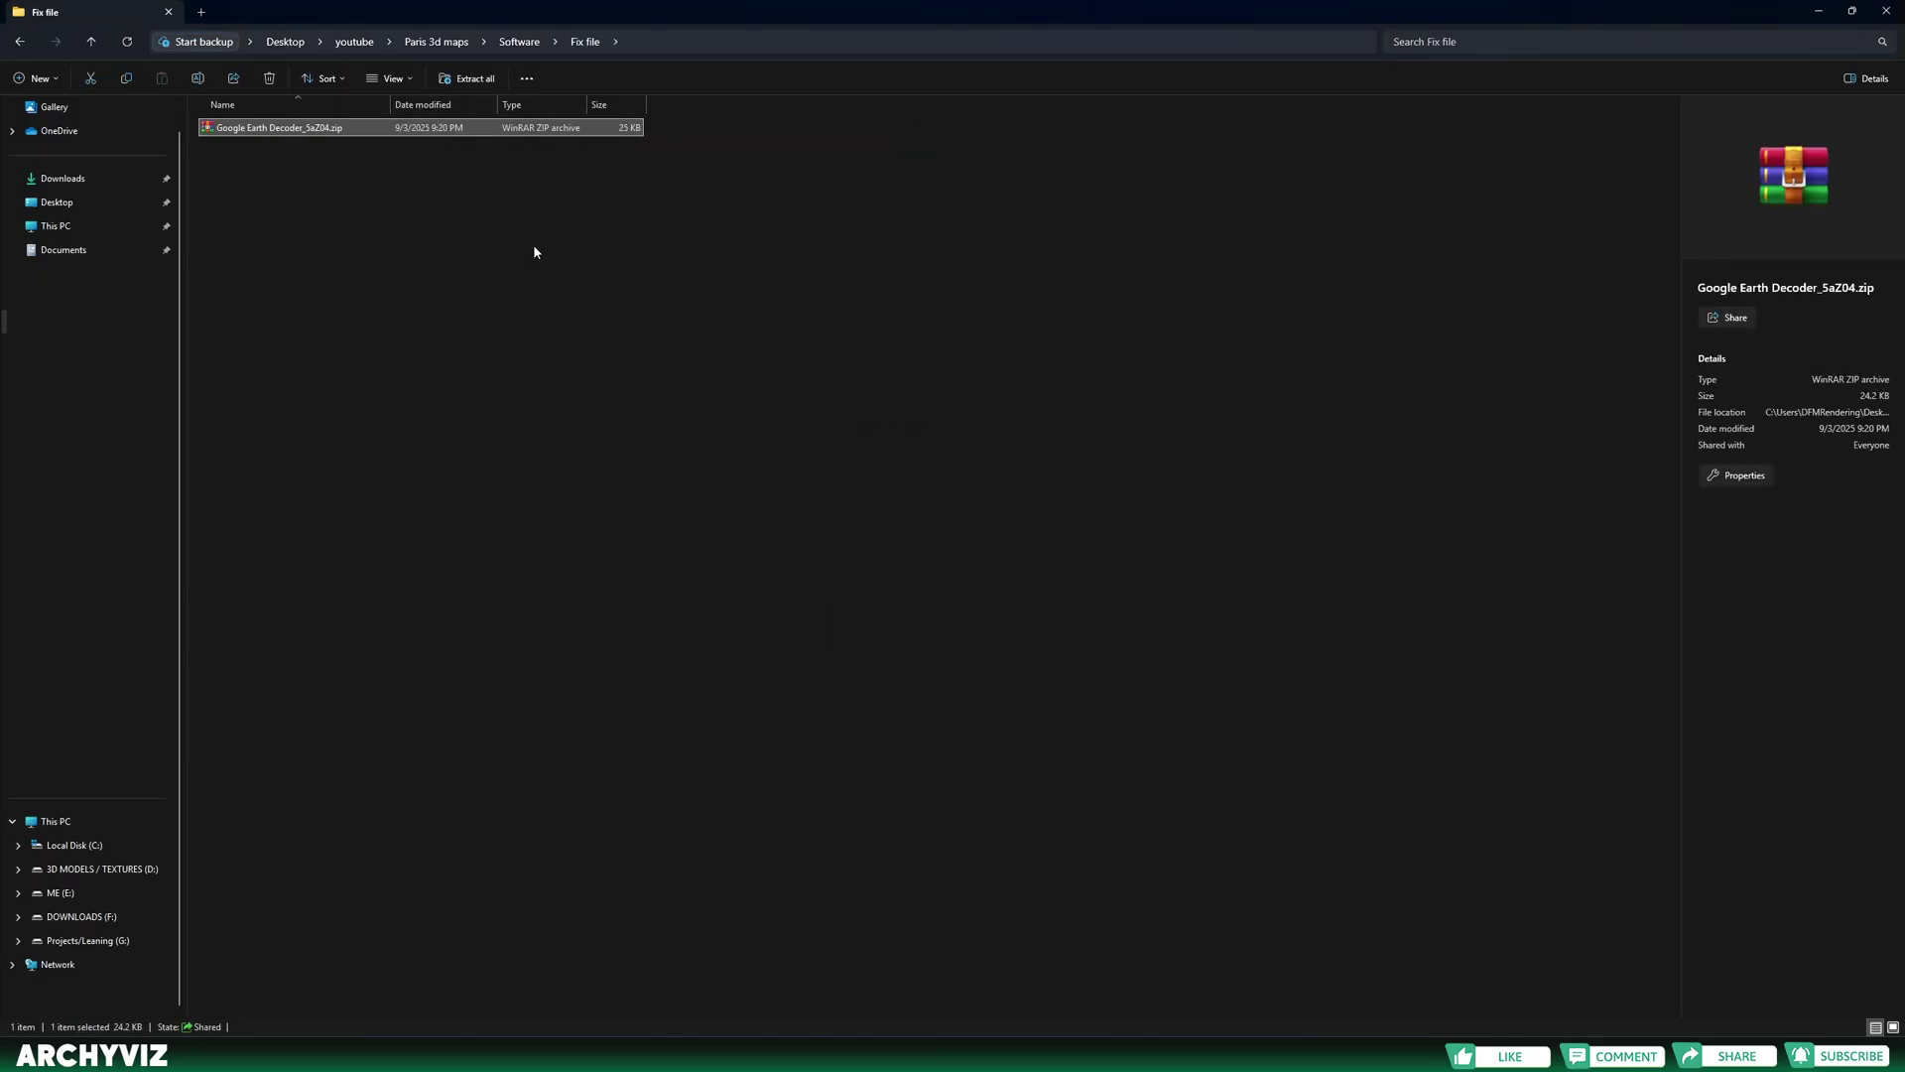
Copy the fixed Common.dll and GoogleMapsTools.dll into Software, replacing the existing files
{"action": "left_click", "coordinate": [260, 169]}
{"action": "left_click", "coordinate": [248, 127], "text": "ctrl"}
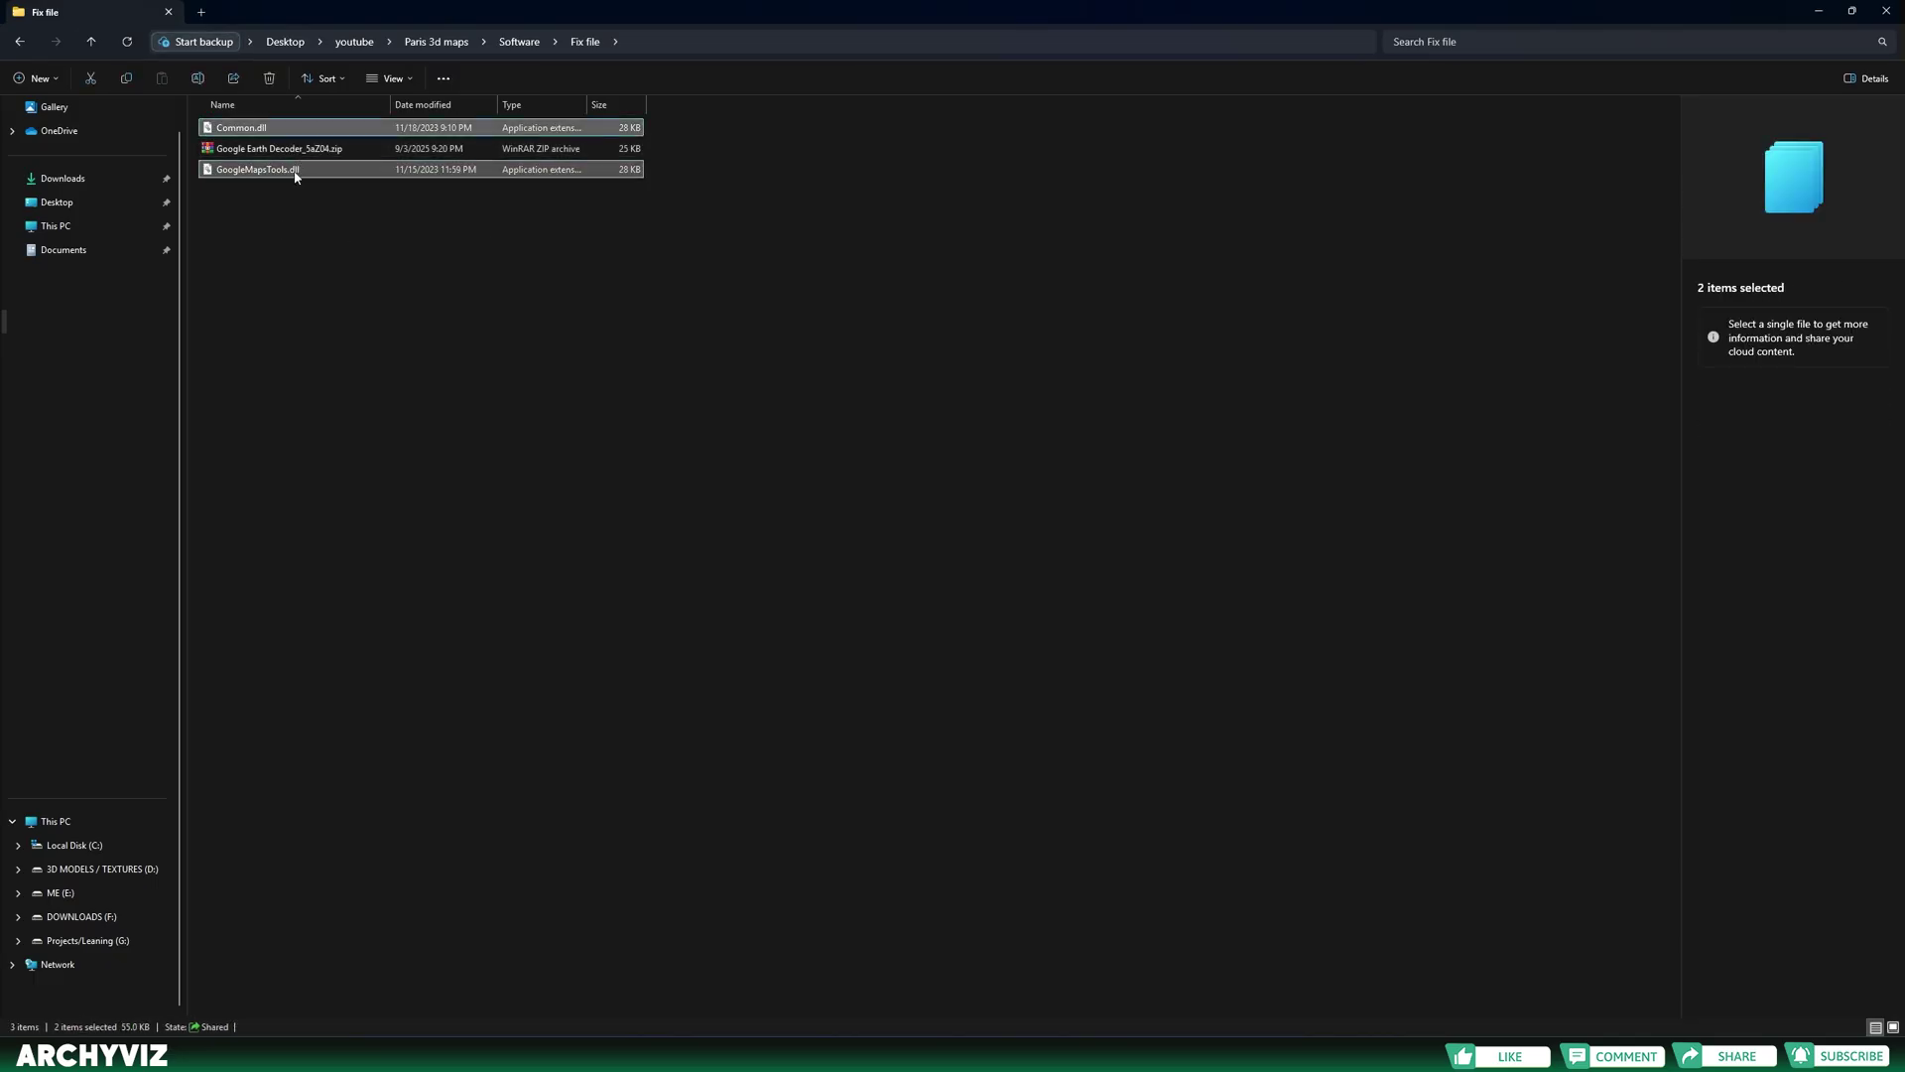
{"action": "right_click", "coordinate": [288, 169]}
{"action": "left_click", "coordinate": [272, 390]}
{"action": "key", "text": "alt+Left"}
{"action": "right_click", "coordinate": [760, 233]}
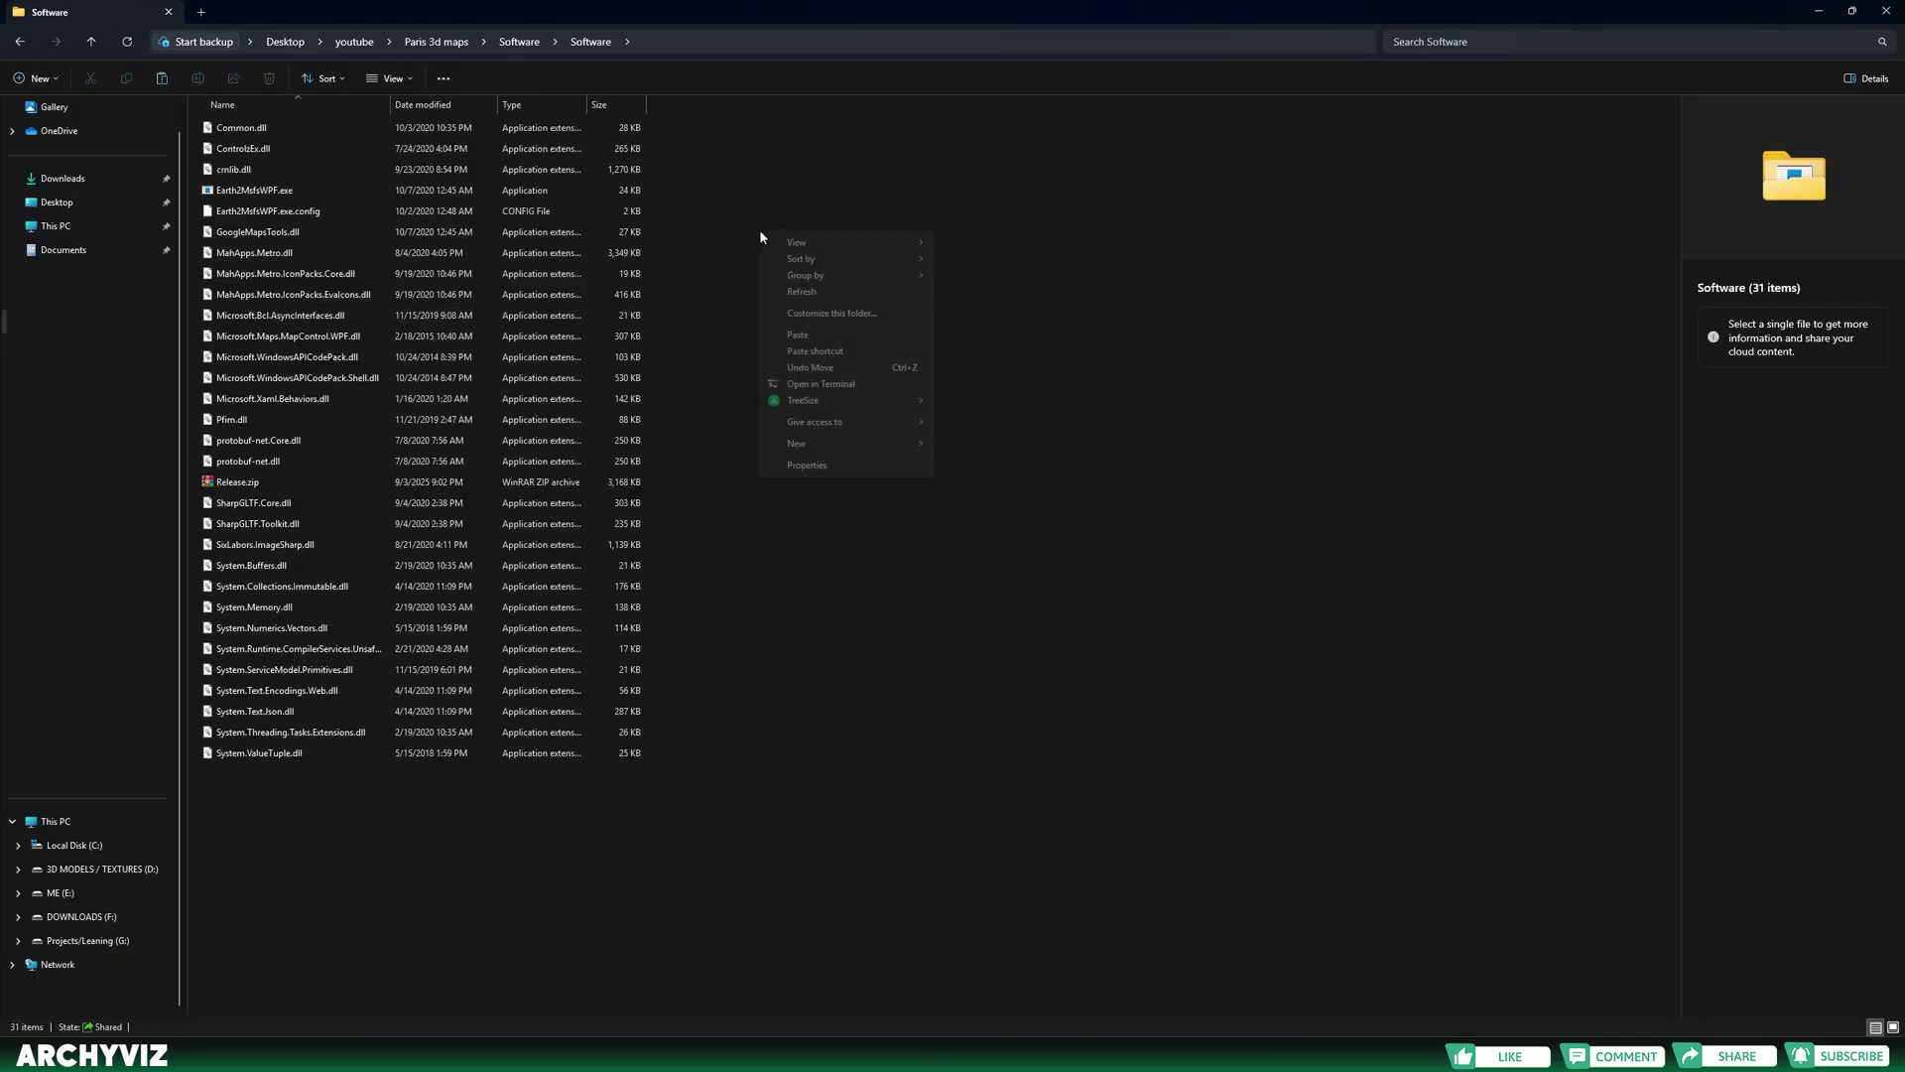
{"action": "left_click", "coordinate": [883, 339]}
{"action": "left_click", "coordinate": [890, 395]}
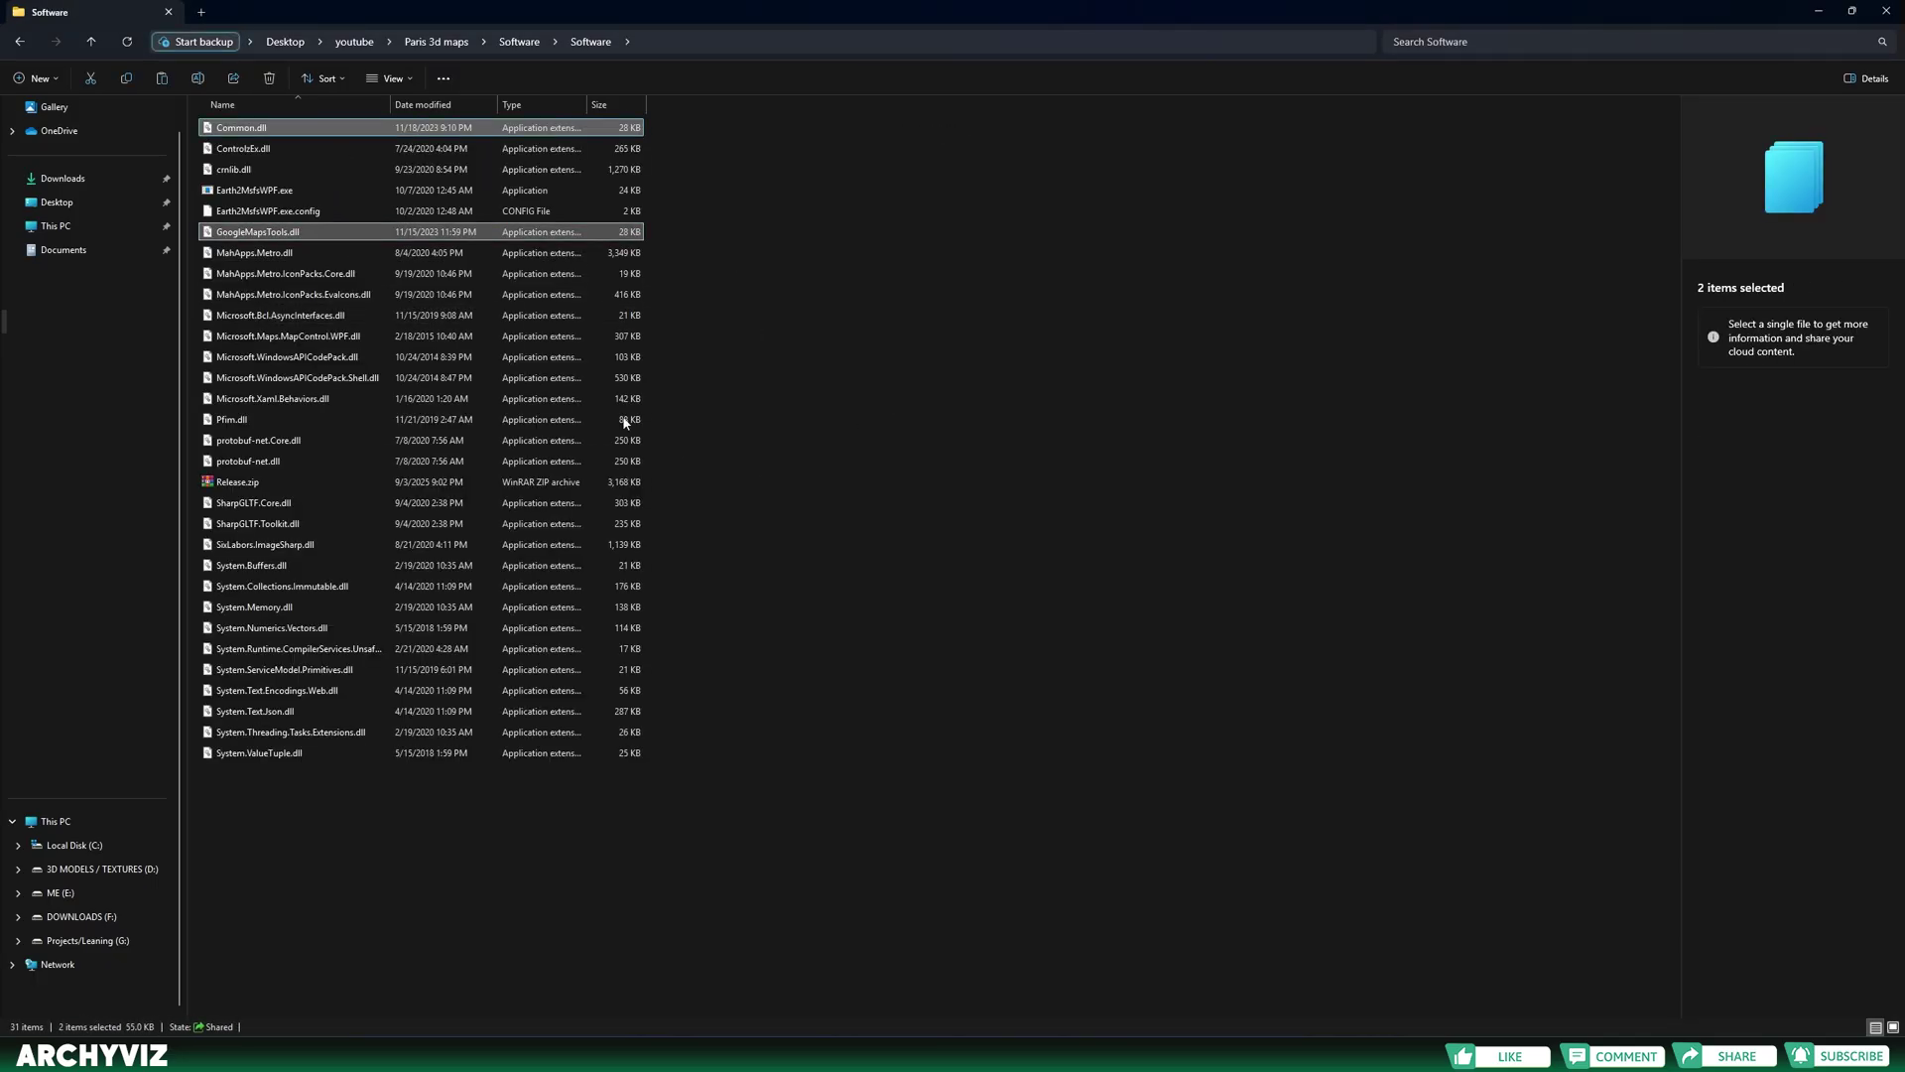
{"action": "left_click", "coordinate": [215, 191]}
Launch Earth2MsfsWPF.exe and zoom the world map down to the Eiffel Tower and Champ de Mars
{"action": "double_click", "coordinate": [298, 191]}
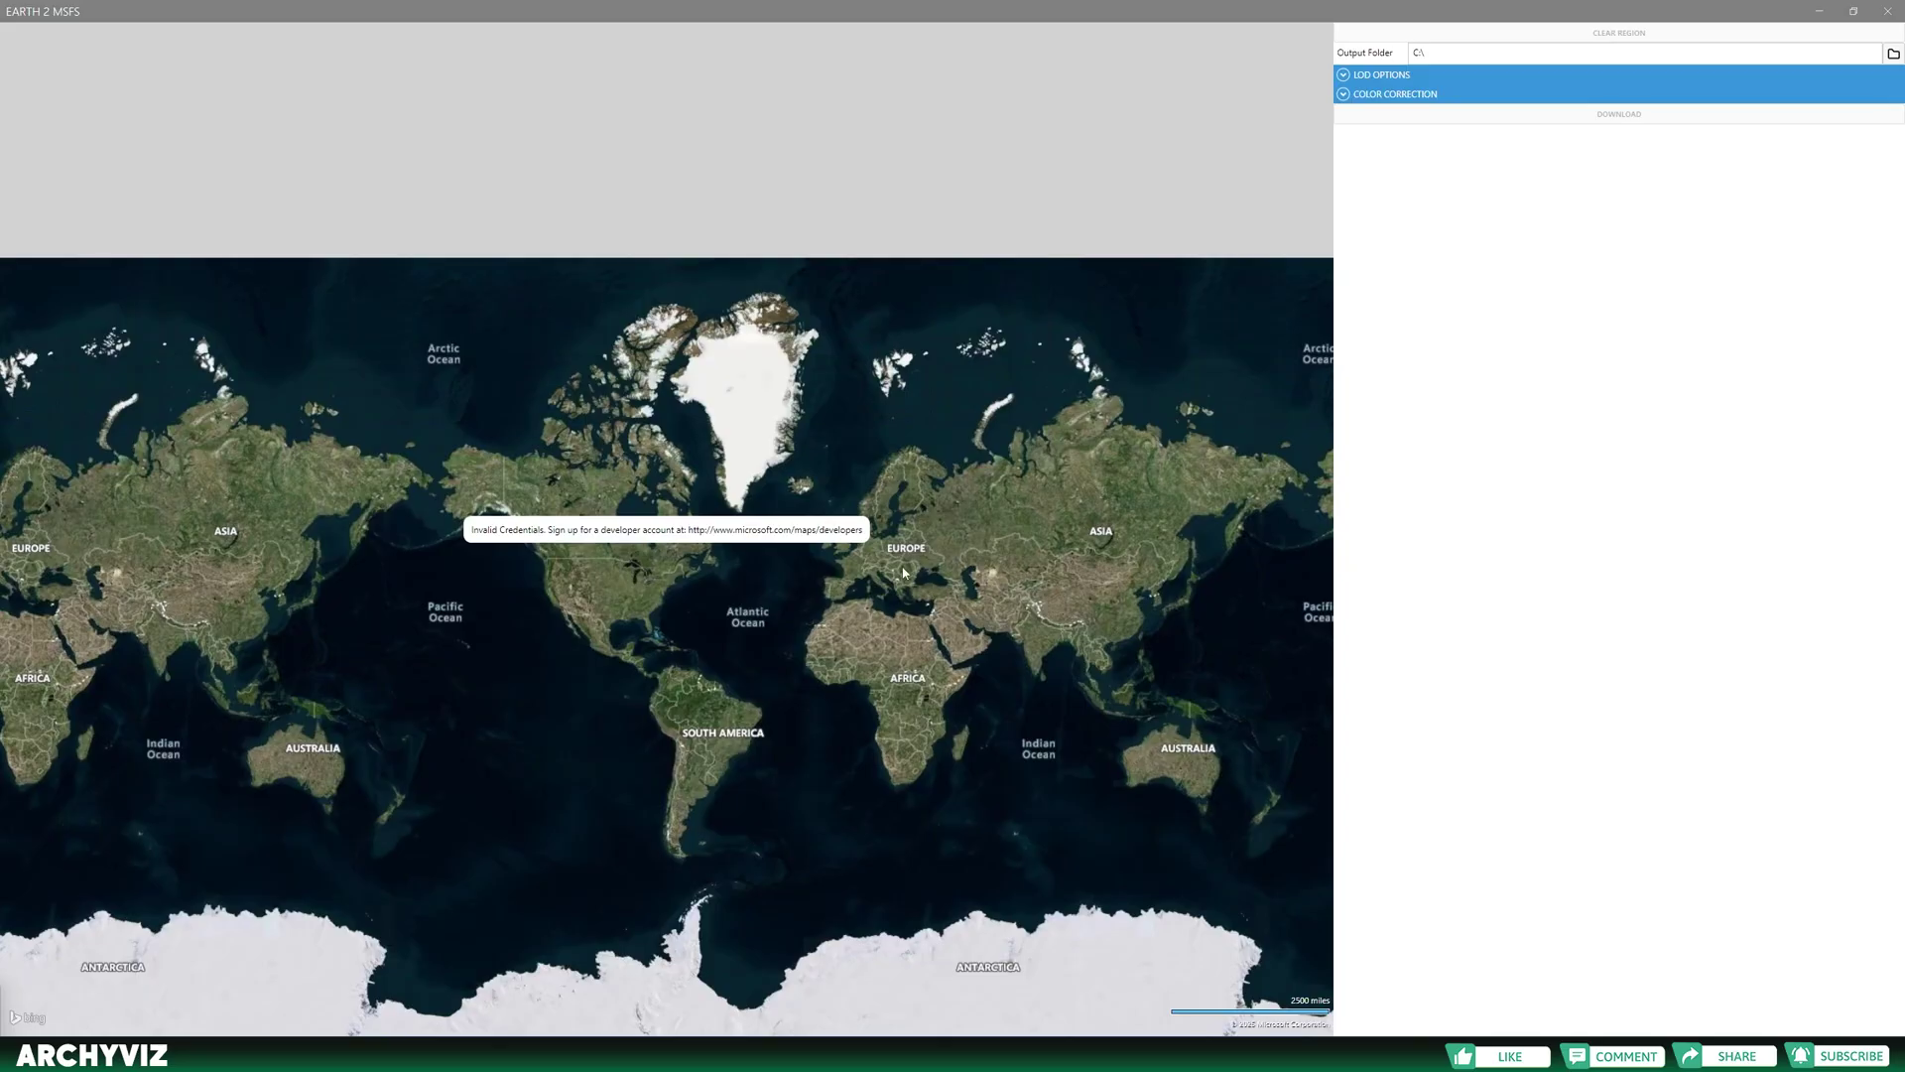
{"action": "scroll", "coordinate": [904, 573], "scroll_direction": "up", "scroll_amount": 3}
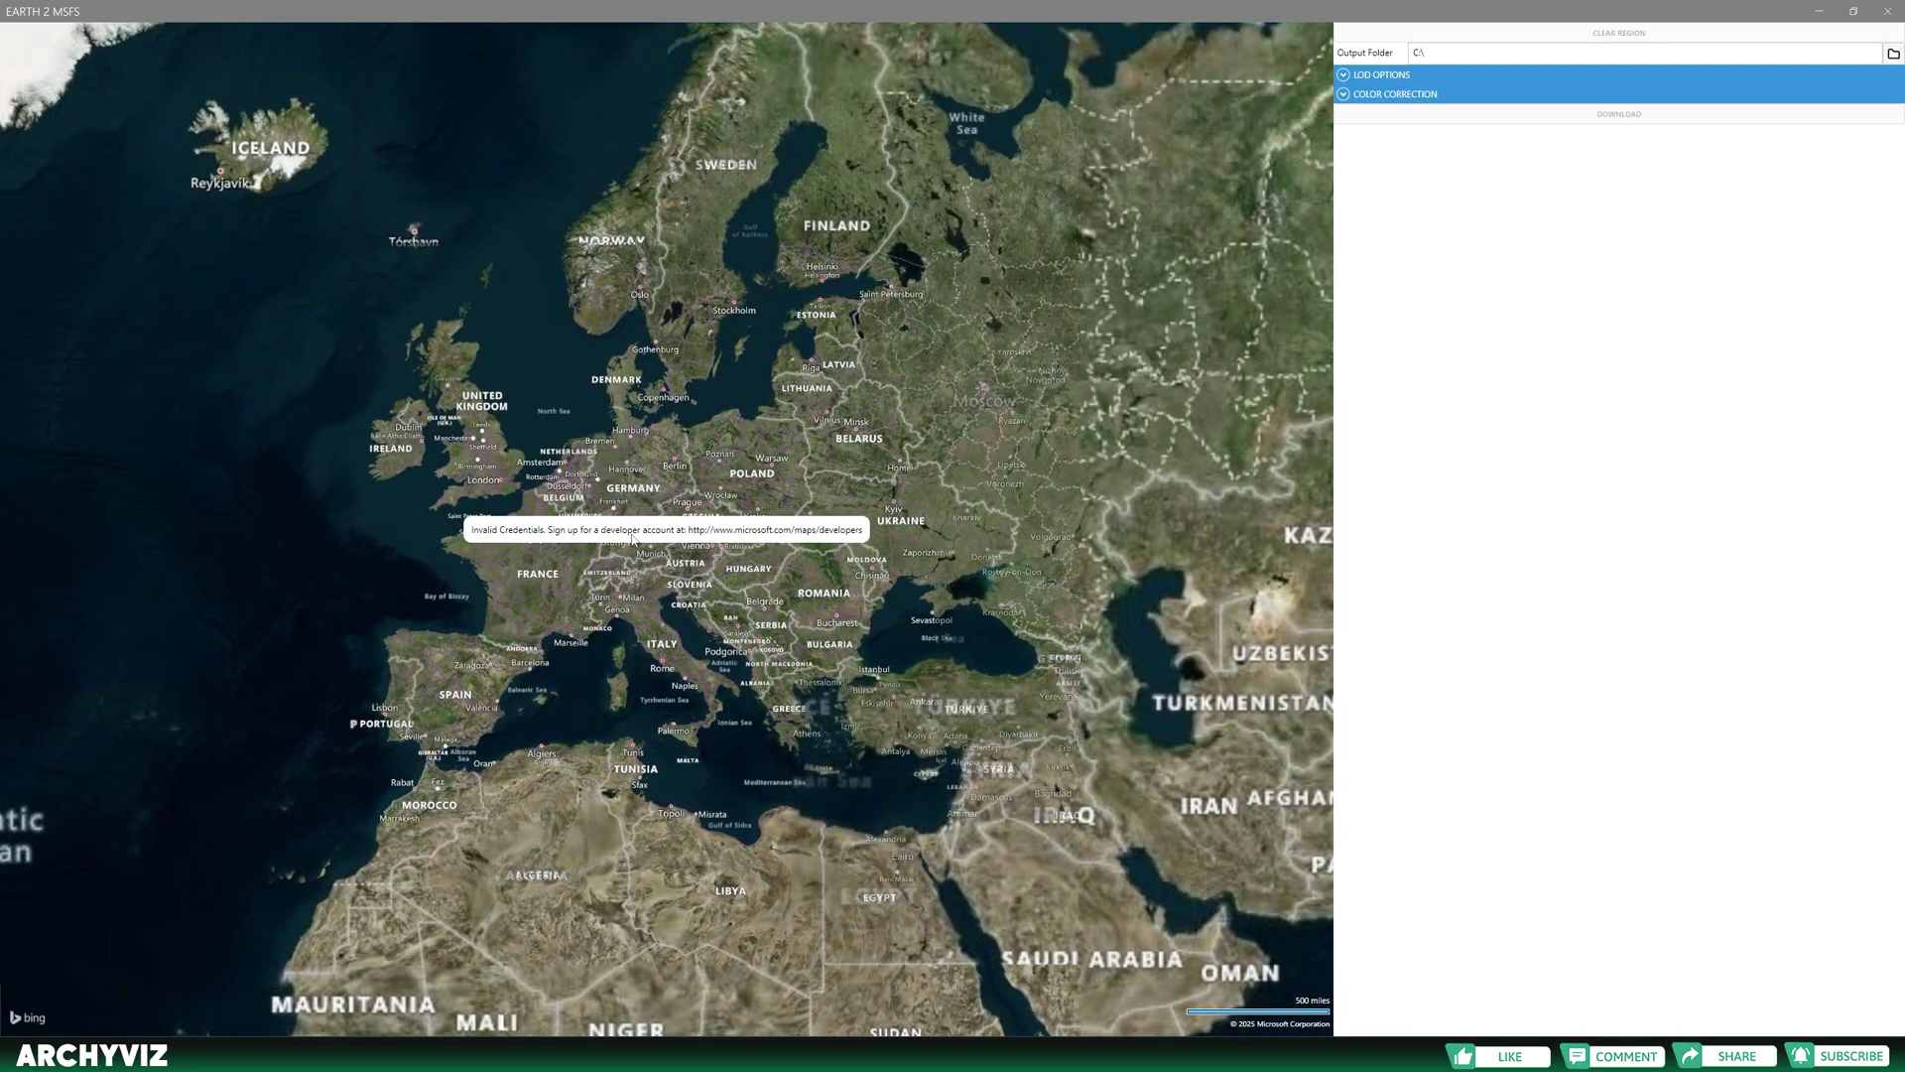
{"action": "scroll", "coordinate": [598, 531], "scroll_direction": "up", "scroll_amount": 2}
{"action": "scroll", "coordinate": [598, 531], "scroll_direction": "up", "scroll_amount": 5}
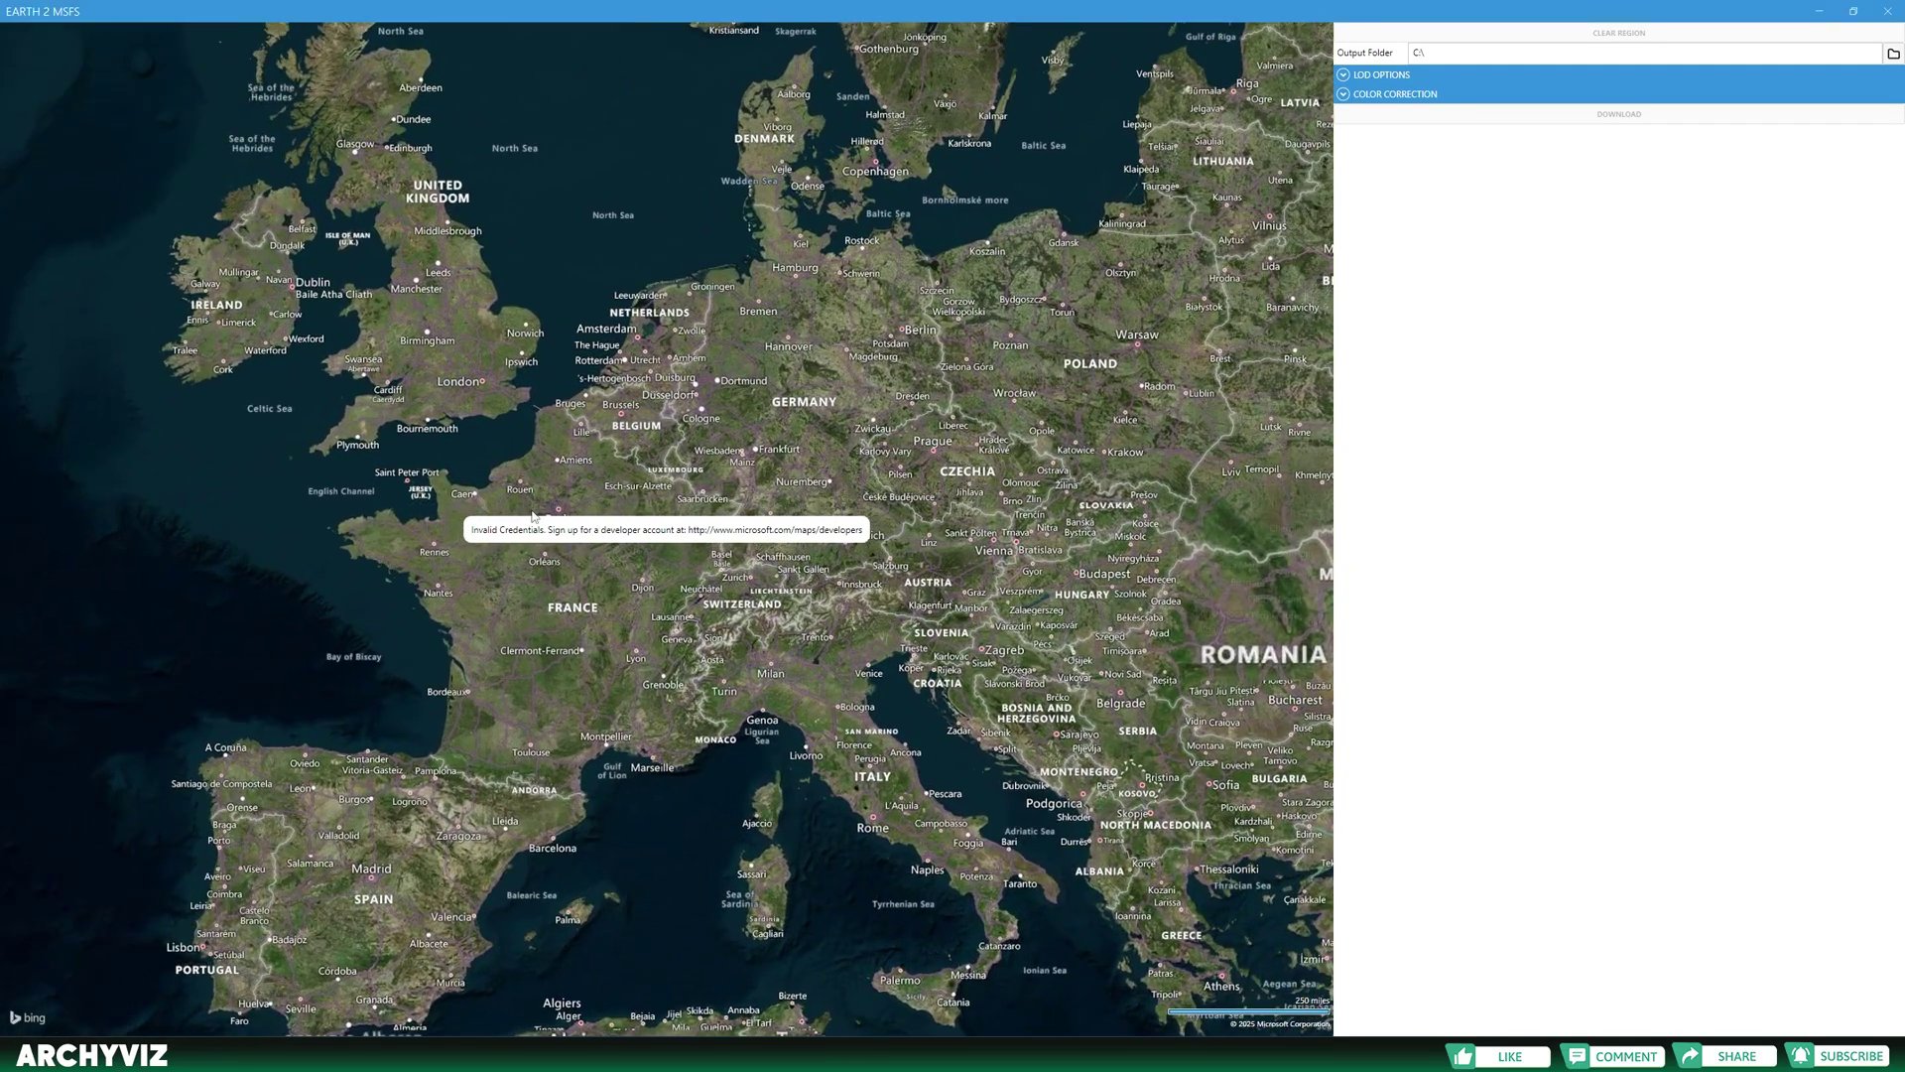
{"action": "scroll", "coordinate": [636, 531], "scroll_direction": "up", "scroll_amount": 6}
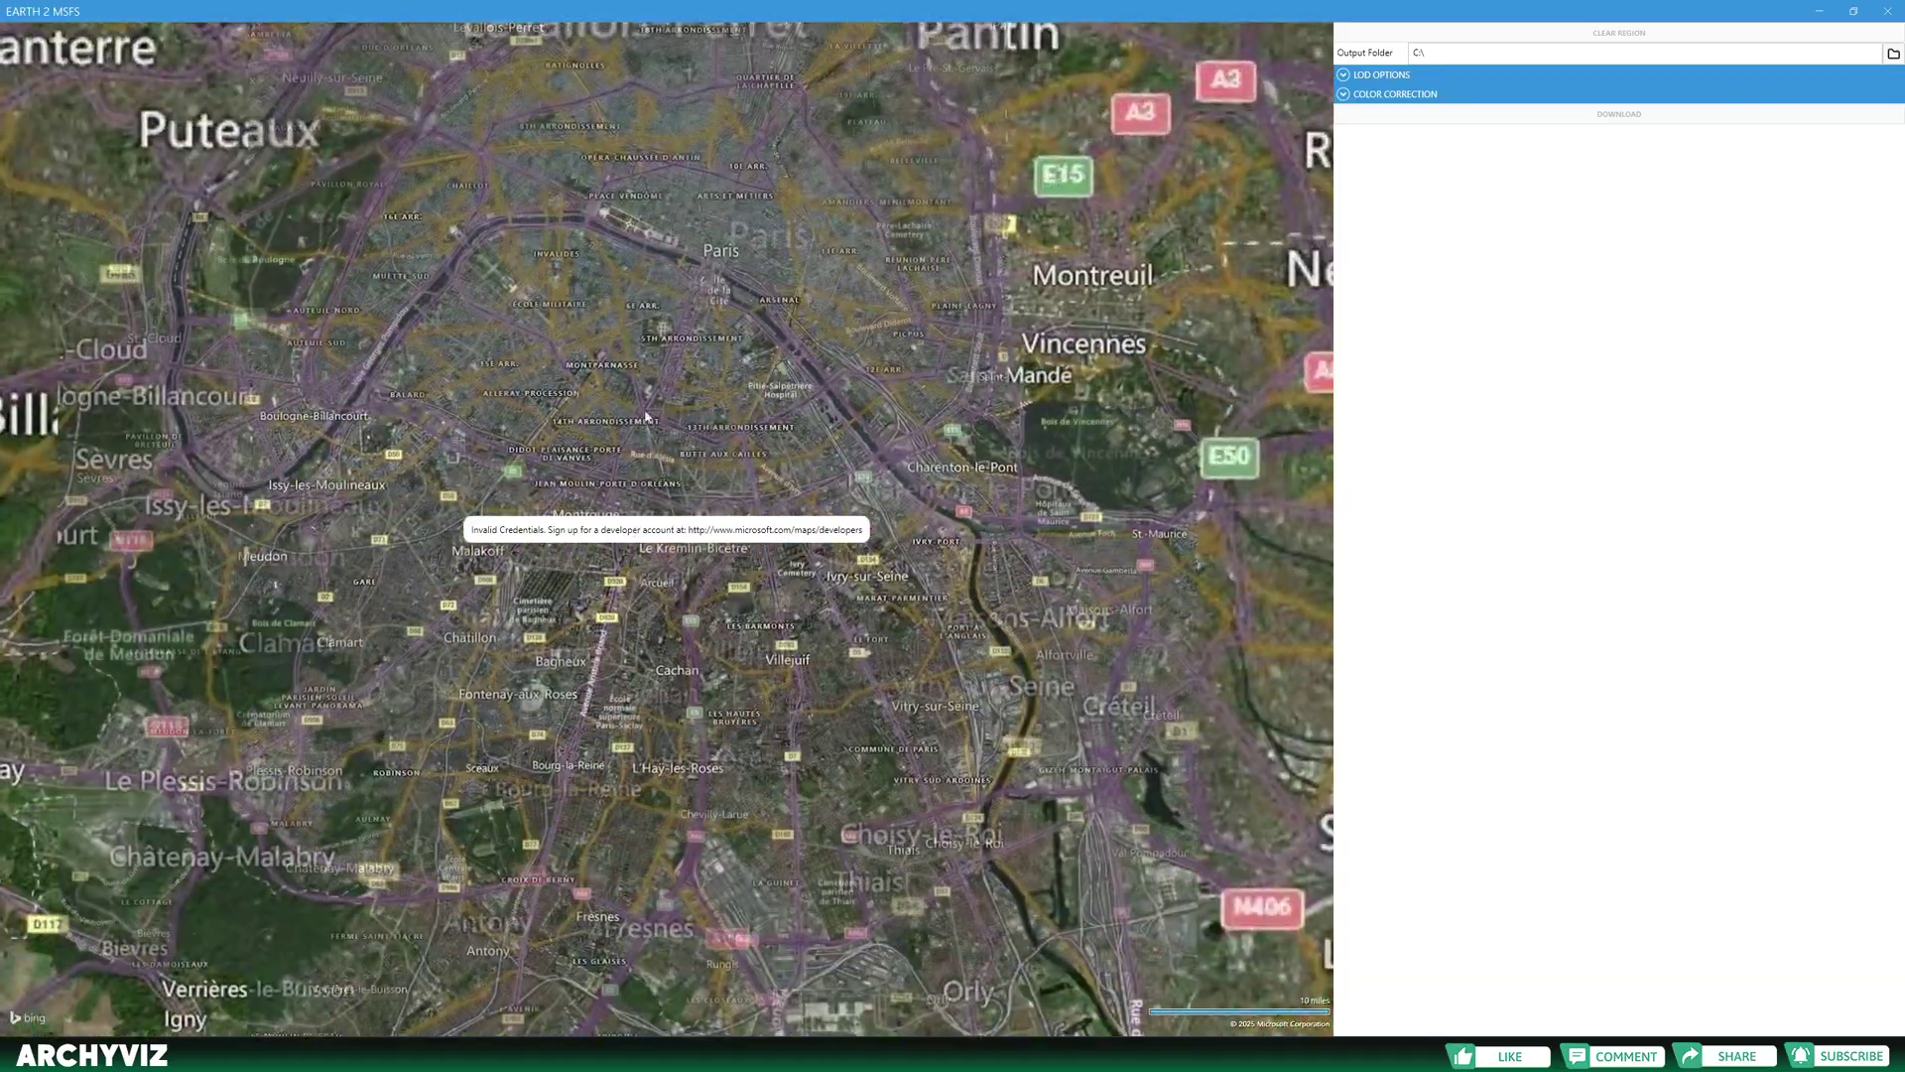
{"action": "scroll", "coordinate": [803, 297], "scroll_direction": "up", "scroll_amount": 6}
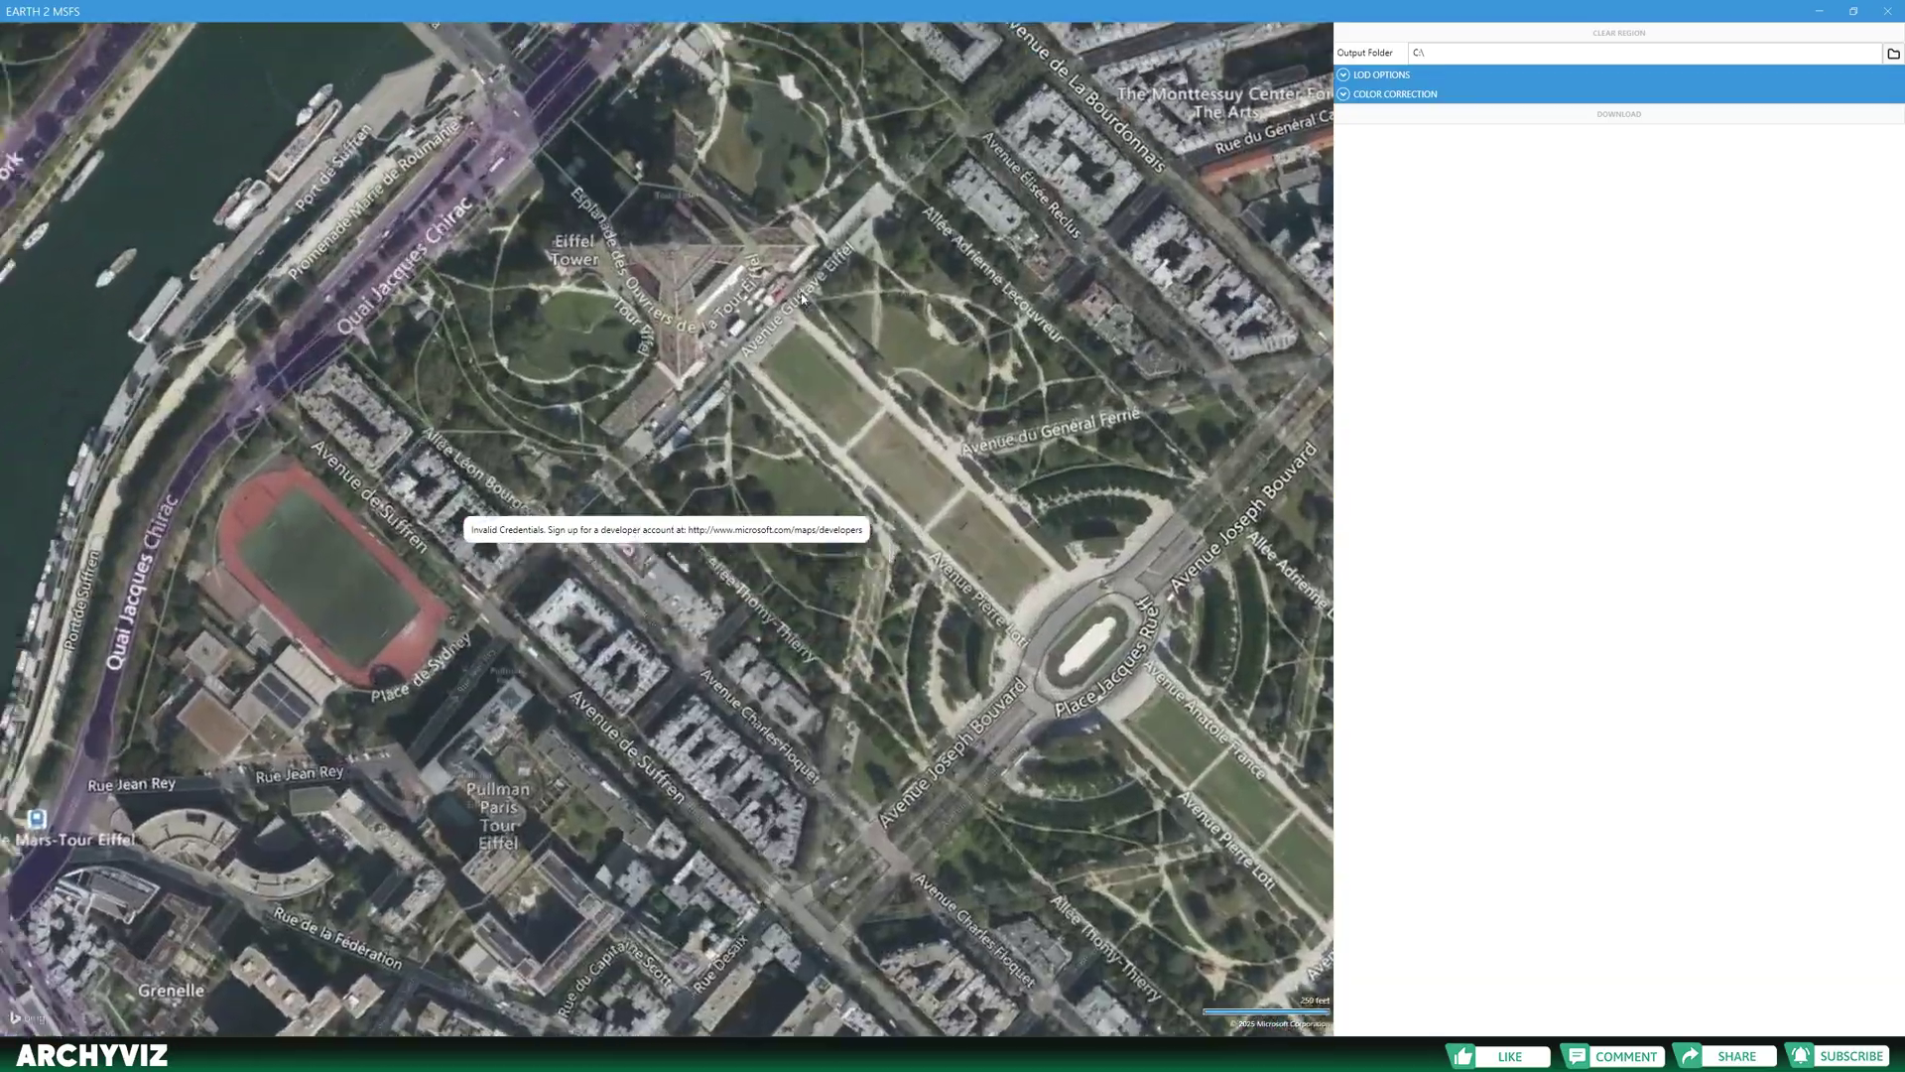
{"action": "left_click_drag", "start_coordinate": [803, 298], "coordinate": [865, 407]}
{"action": "scroll", "coordinate": [784, 414], "scroll_direction": "down", "scroll_amount": 3}
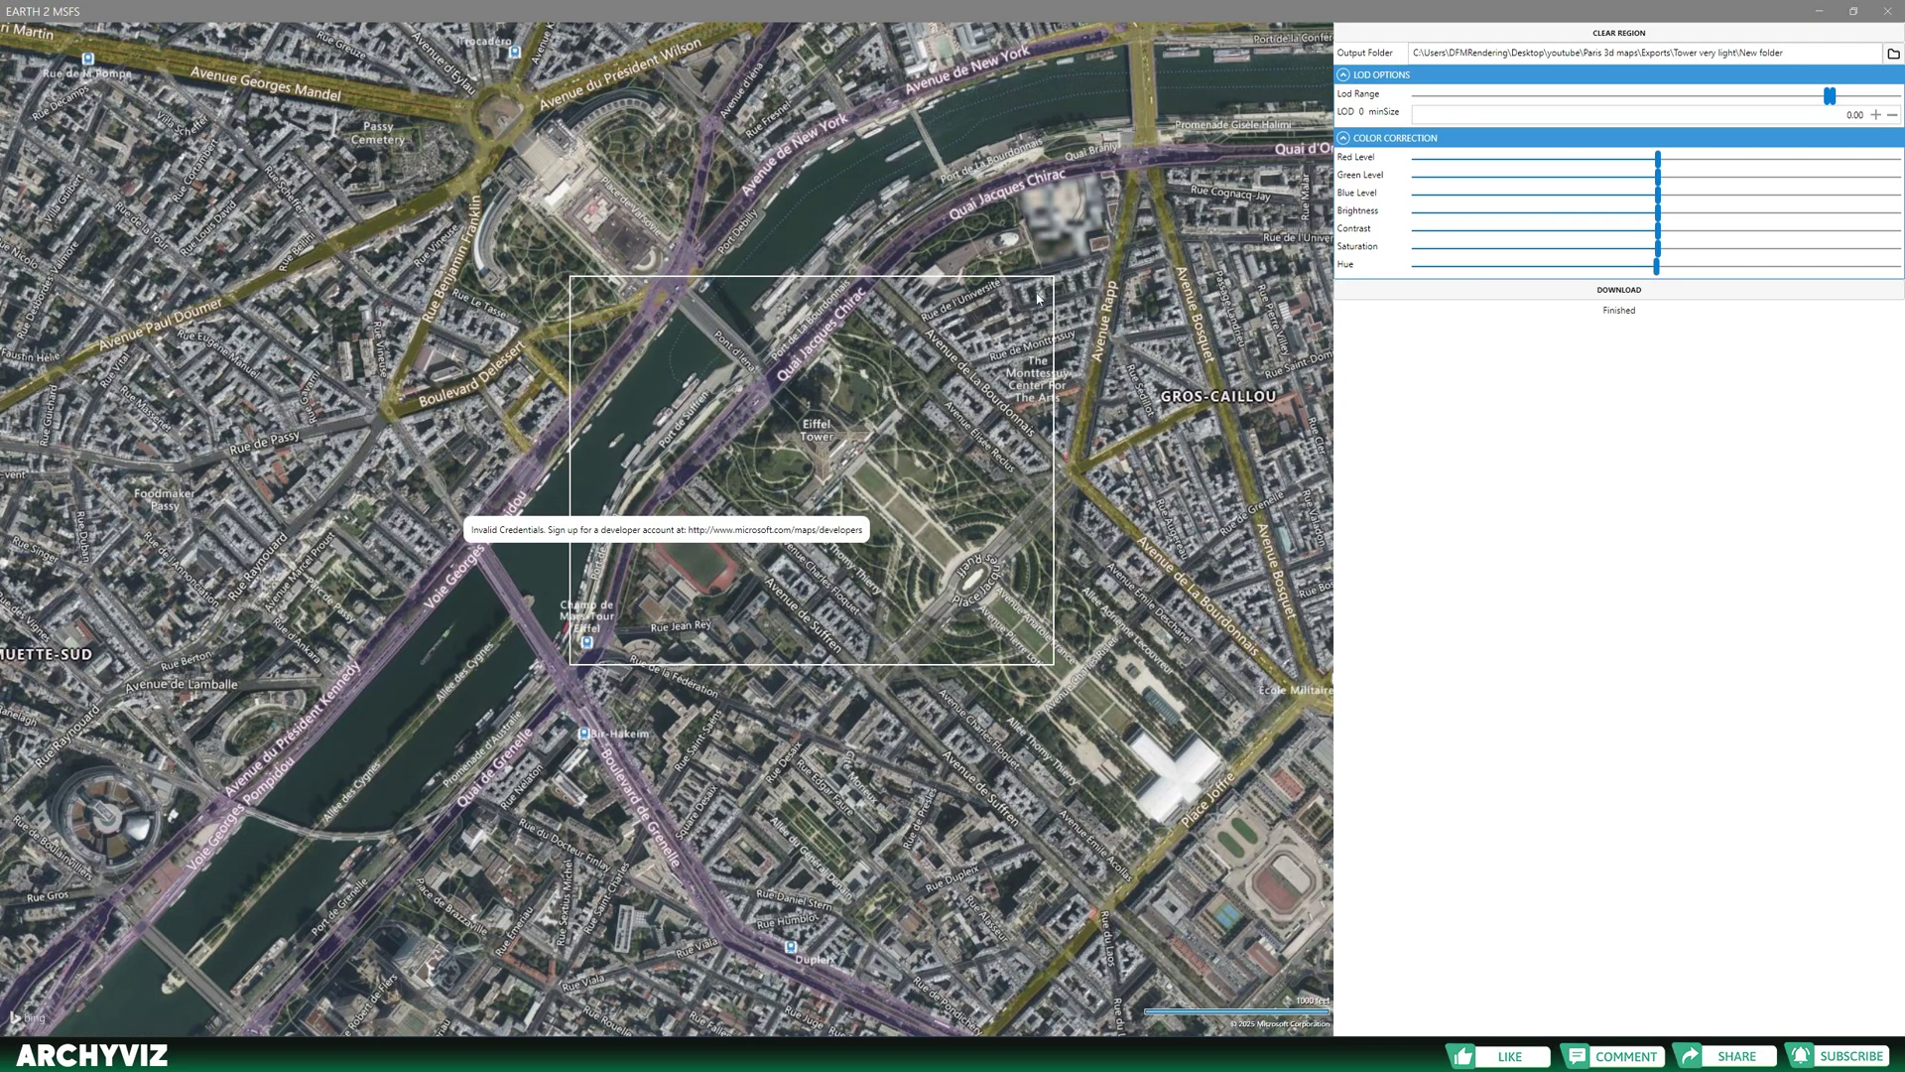
Mark a region around the Eiffel Tower, raise LOD range to 38 cm per texel, and choose an output folder
{"action": "left_click_drag", "start_coordinate": [1038, 298], "coordinate": [530, 668]}
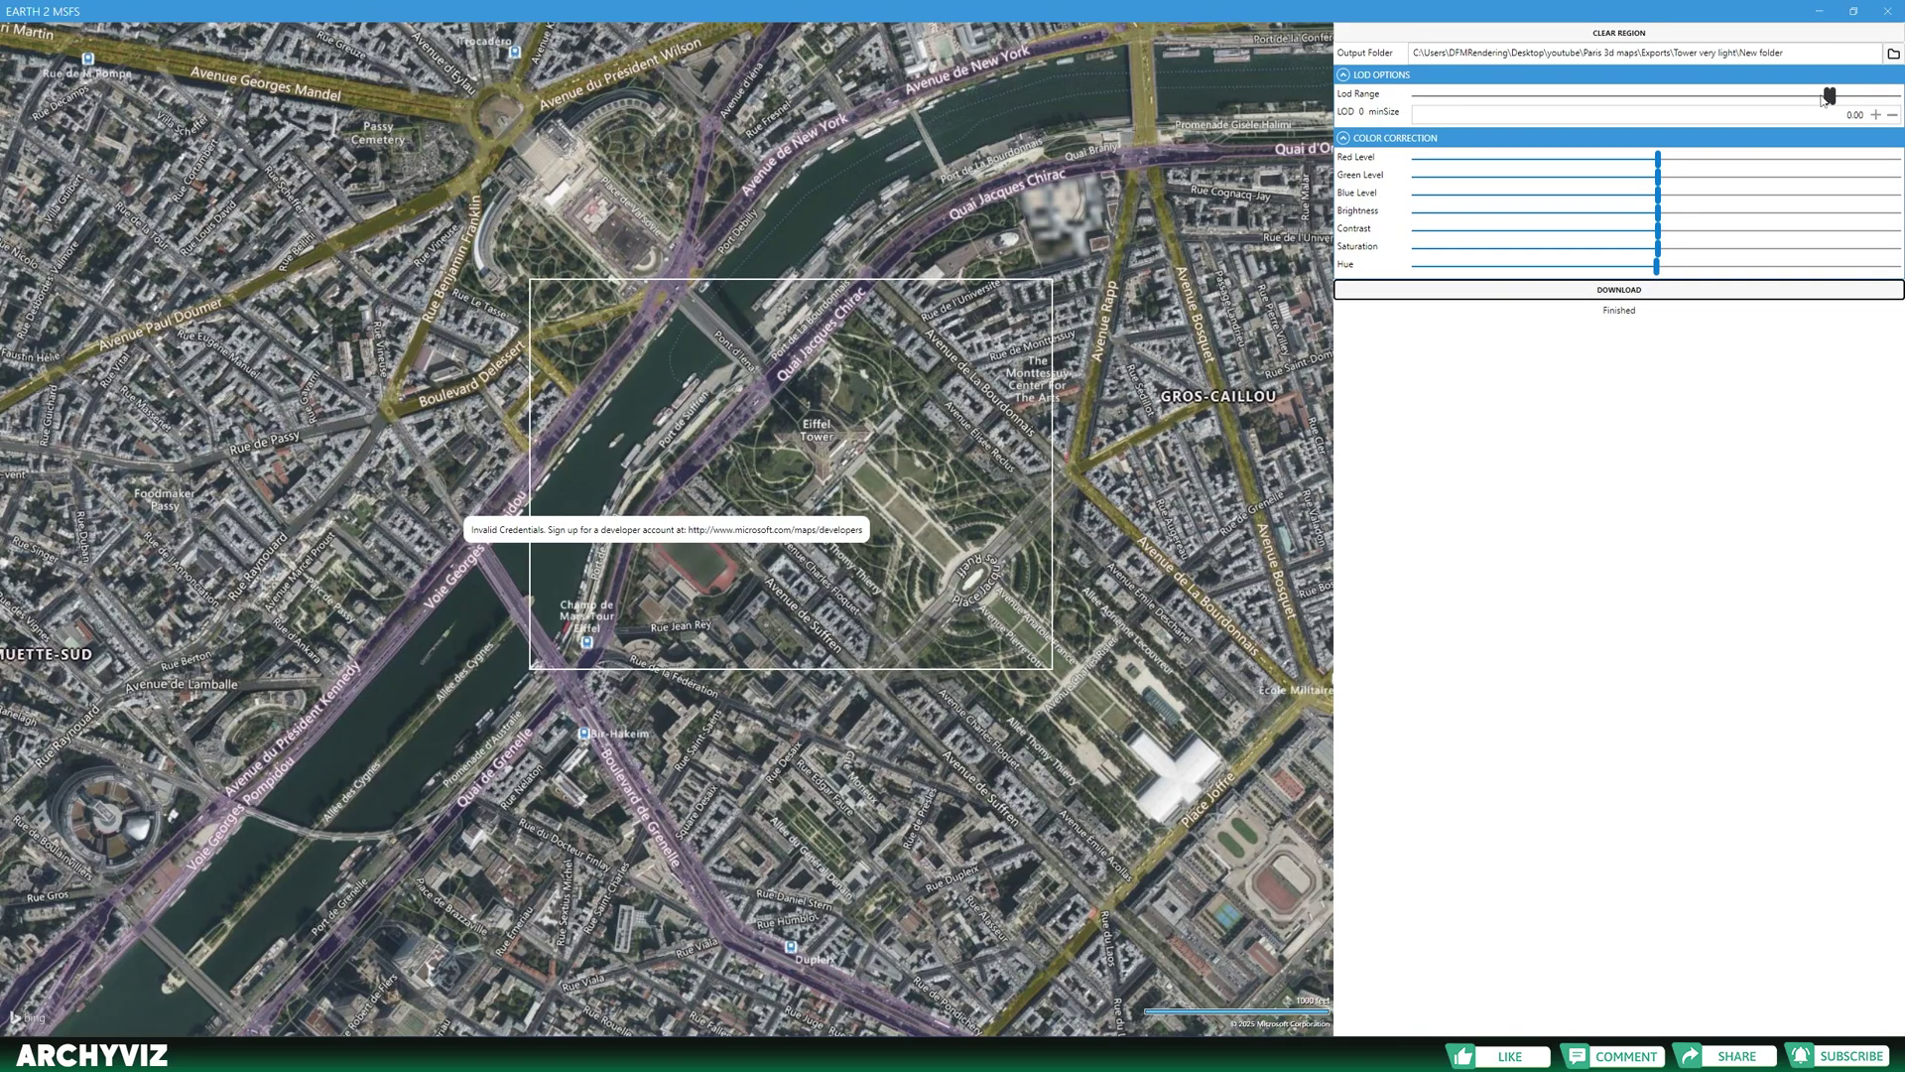
{"action": "left_click", "coordinate": [1829, 96]}
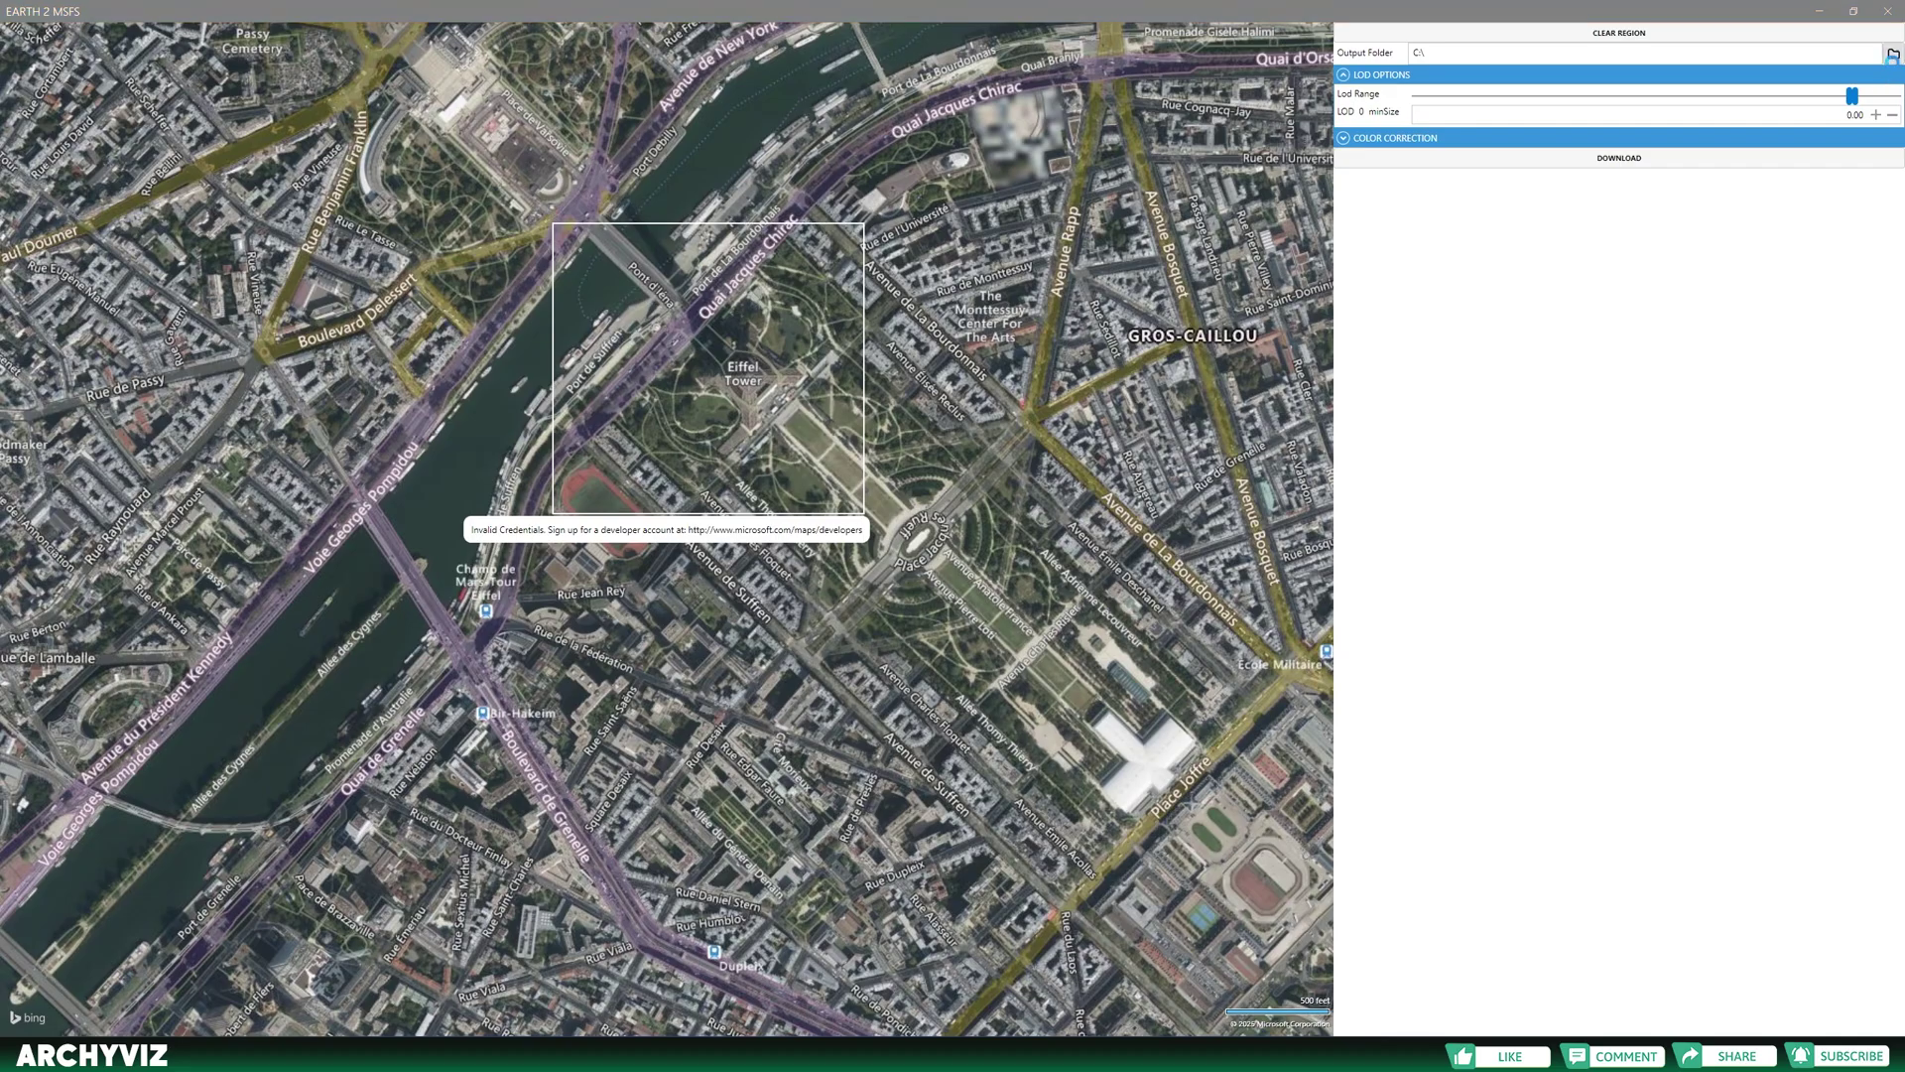
{"action": "left_click", "coordinate": [1893, 55]}
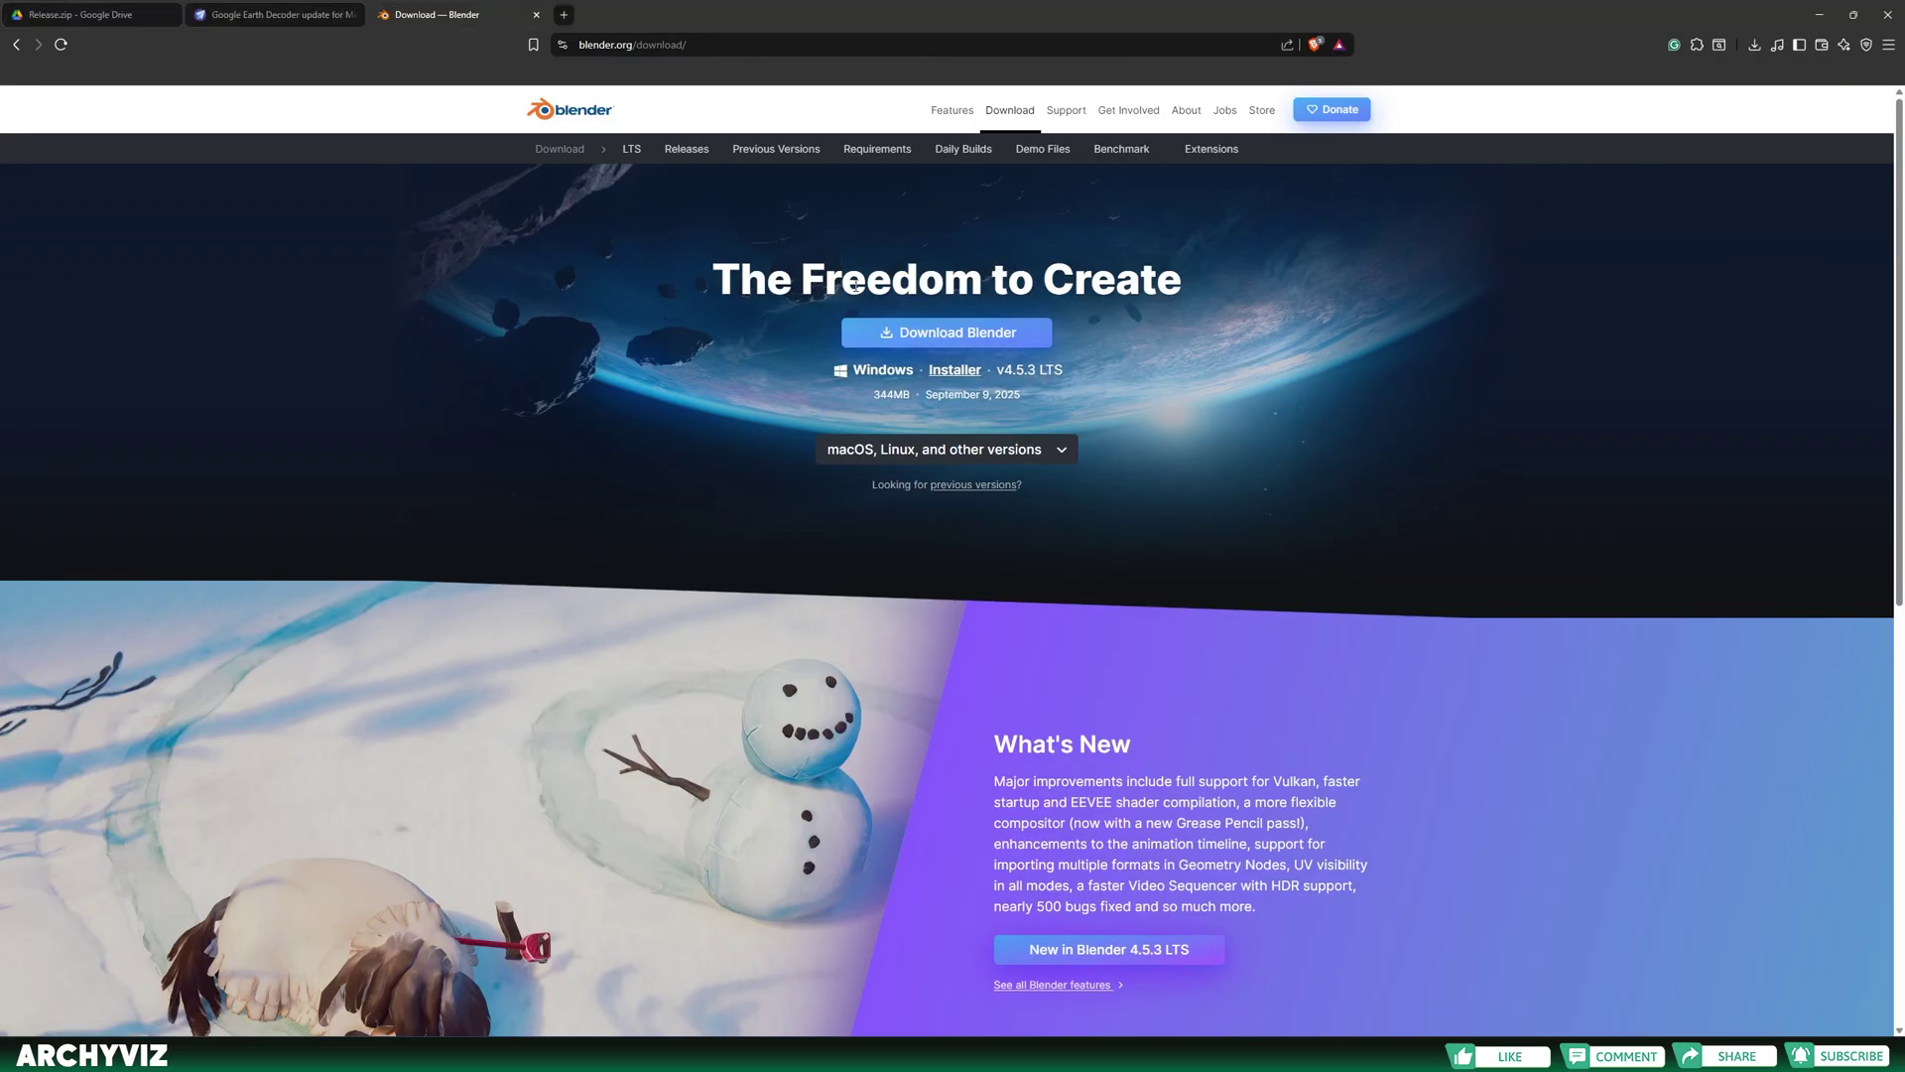
Scroll through blender.org's download page offering Blender 4.5.3 LTS for Windows
{"action": "scroll", "coordinate": [905, 290], "scroll_direction": "down", "scroll_amount": 6}
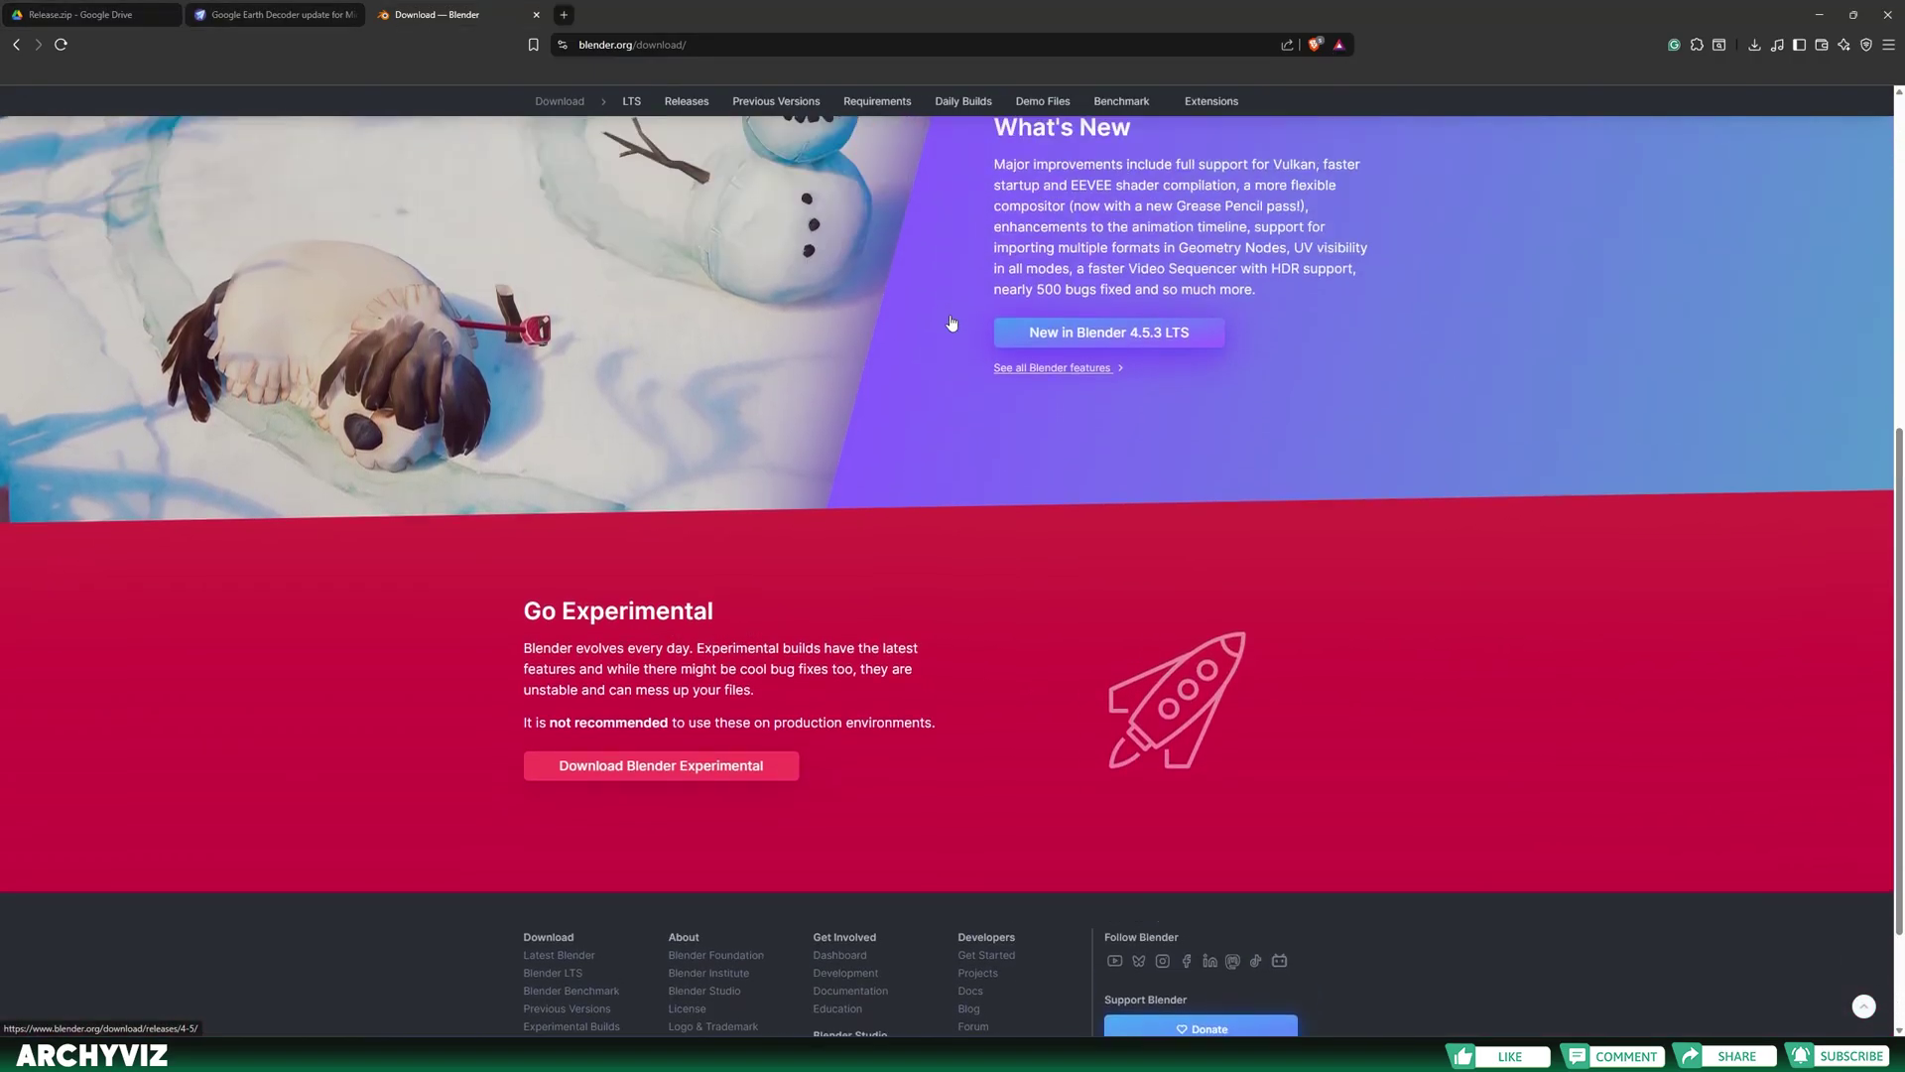
{"action": "scroll", "coordinate": [951, 321], "scroll_direction": "up", "scroll_amount": 6}
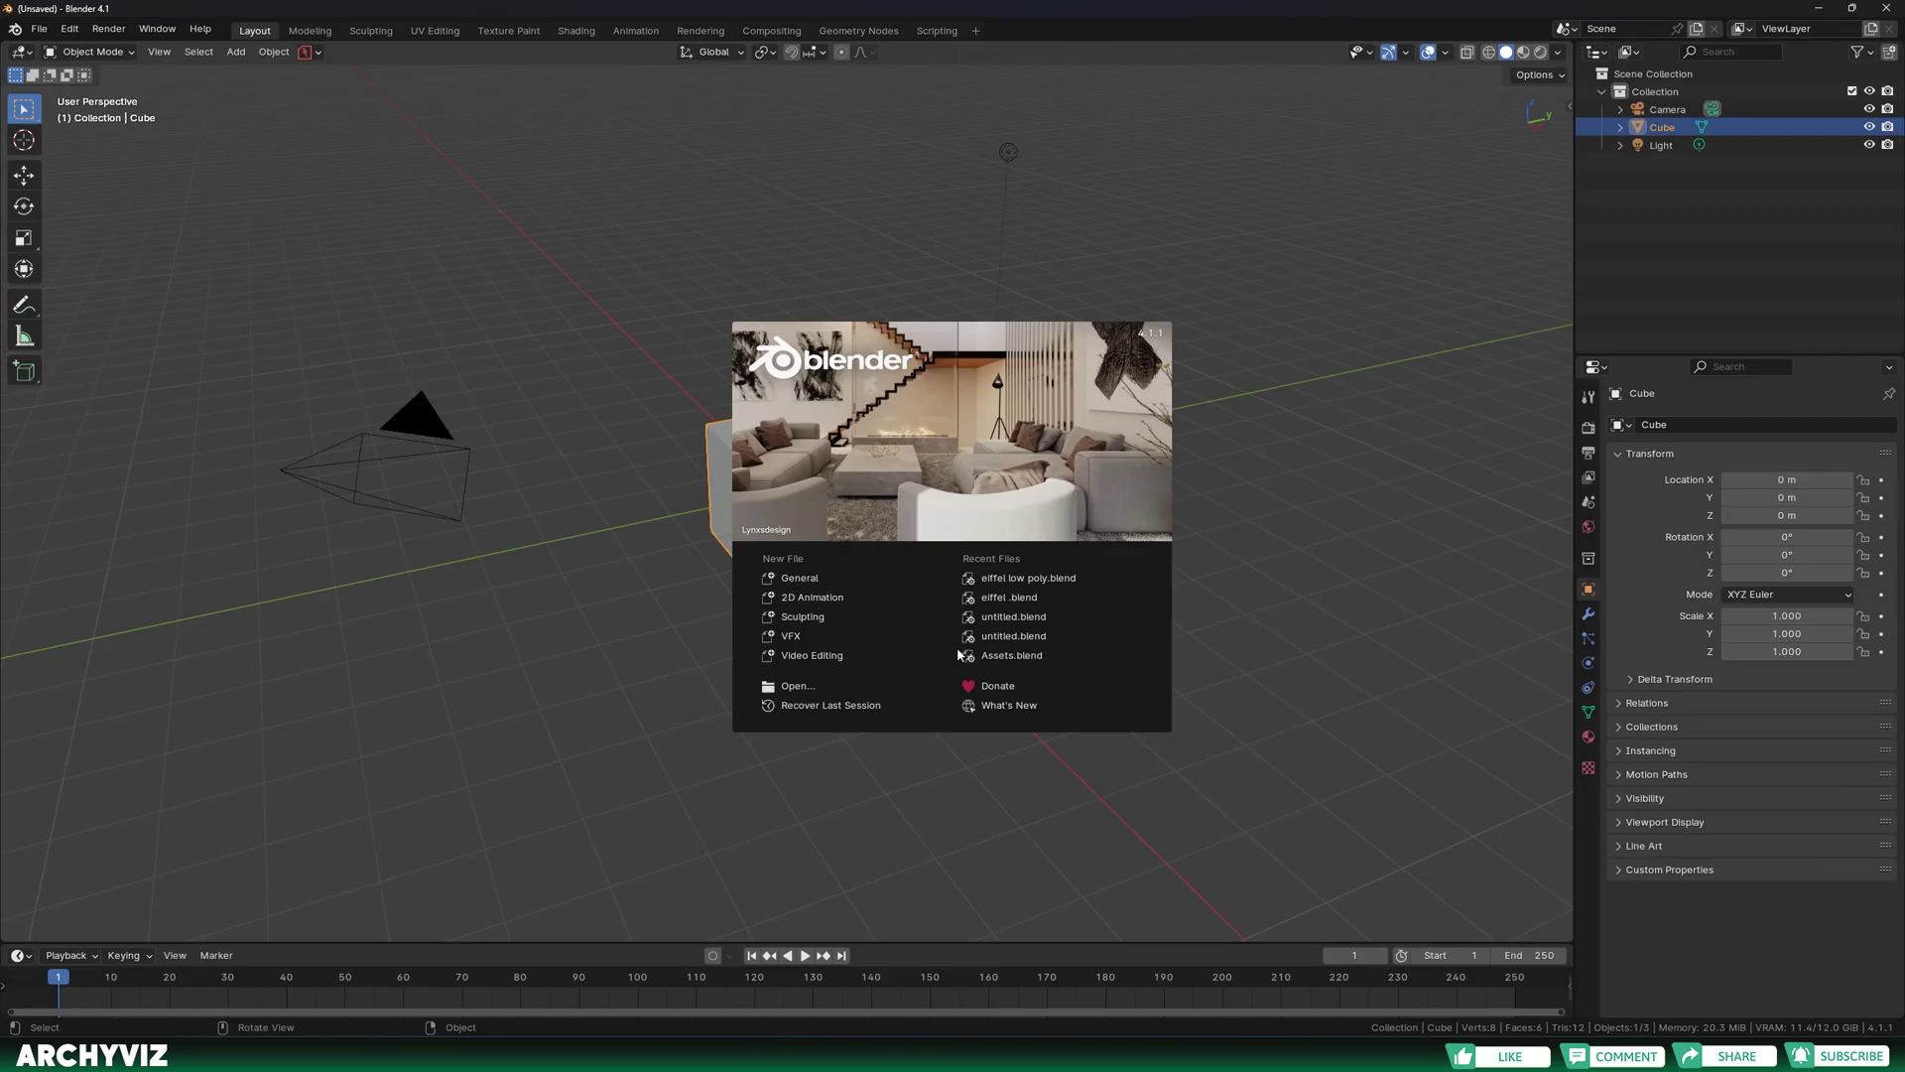
Close the splash screen and delete the default camera, light and cube
{"action": "left_click", "coordinate": [1167, 320]}
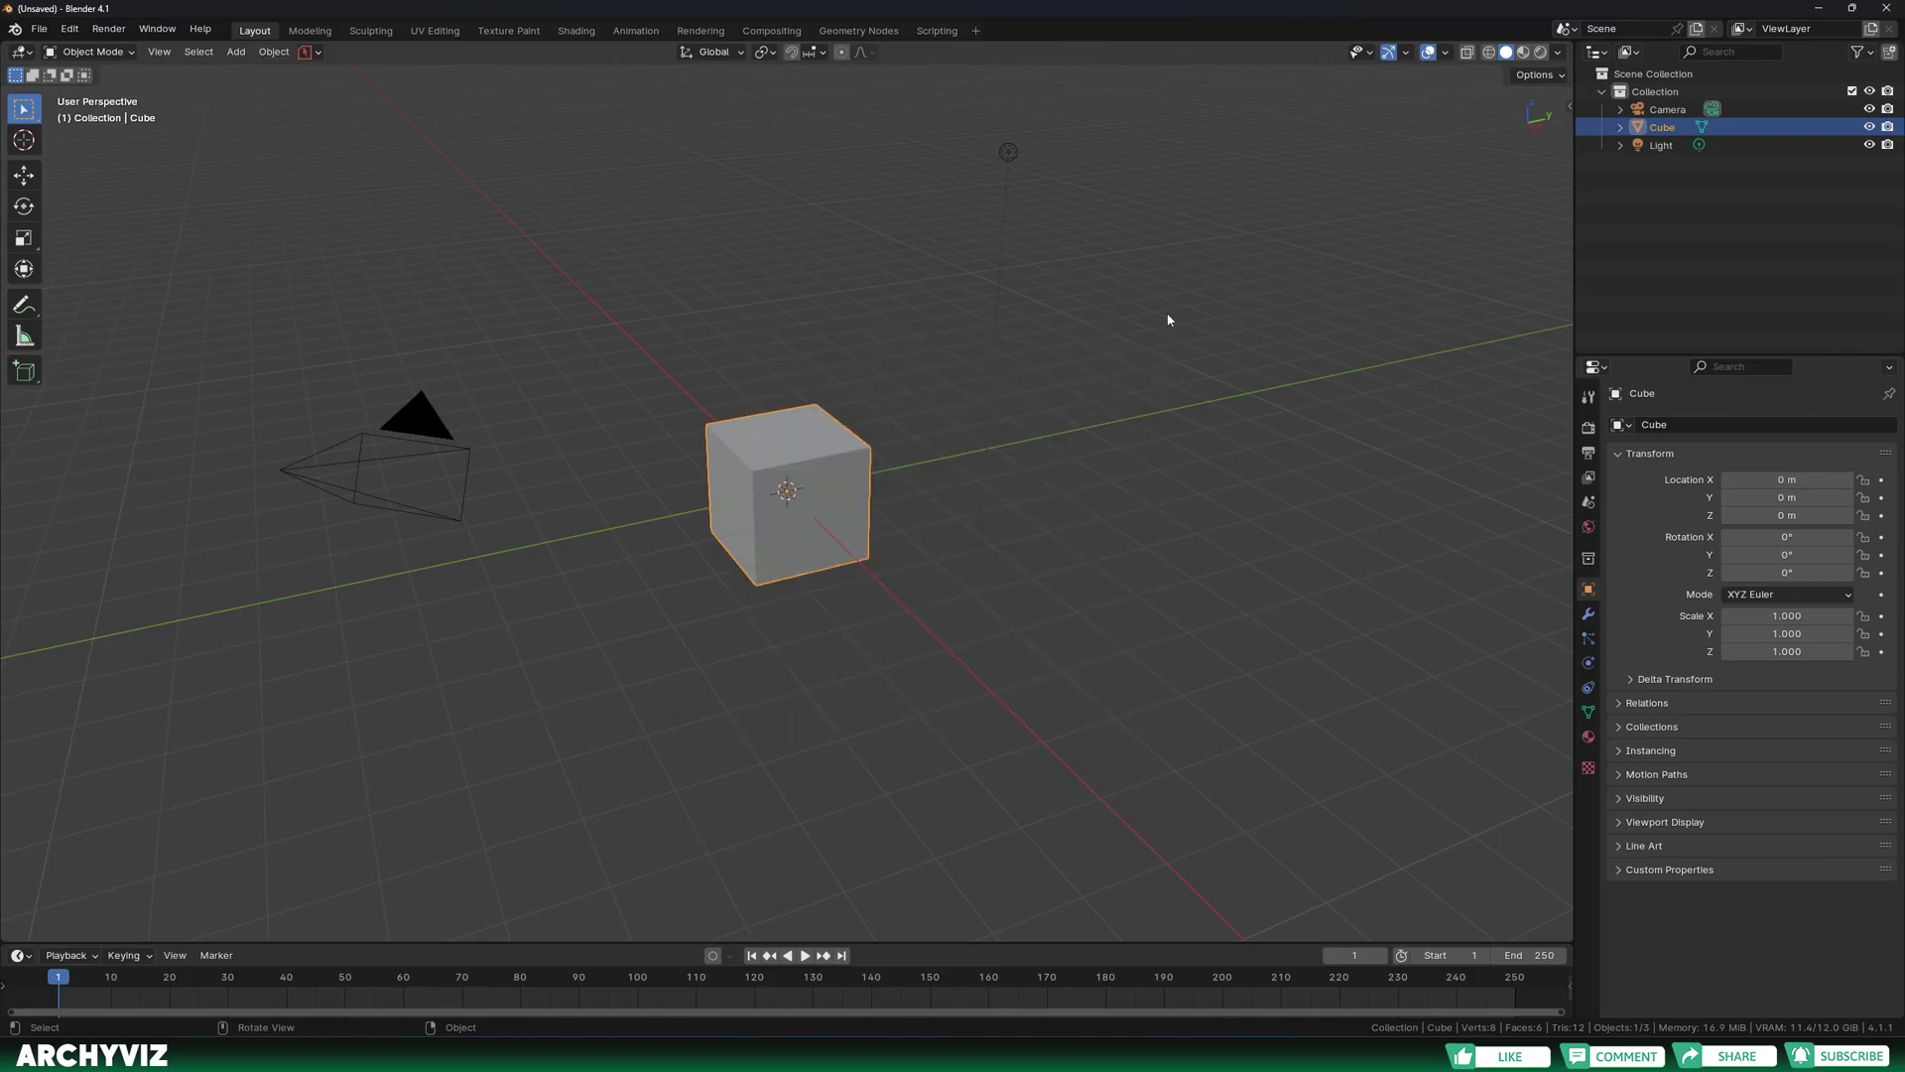
{"action": "left_click_drag", "start_coordinate": [1166, 320], "coordinate": [227, 599]}
{"action": "key", "text": "Delete"}
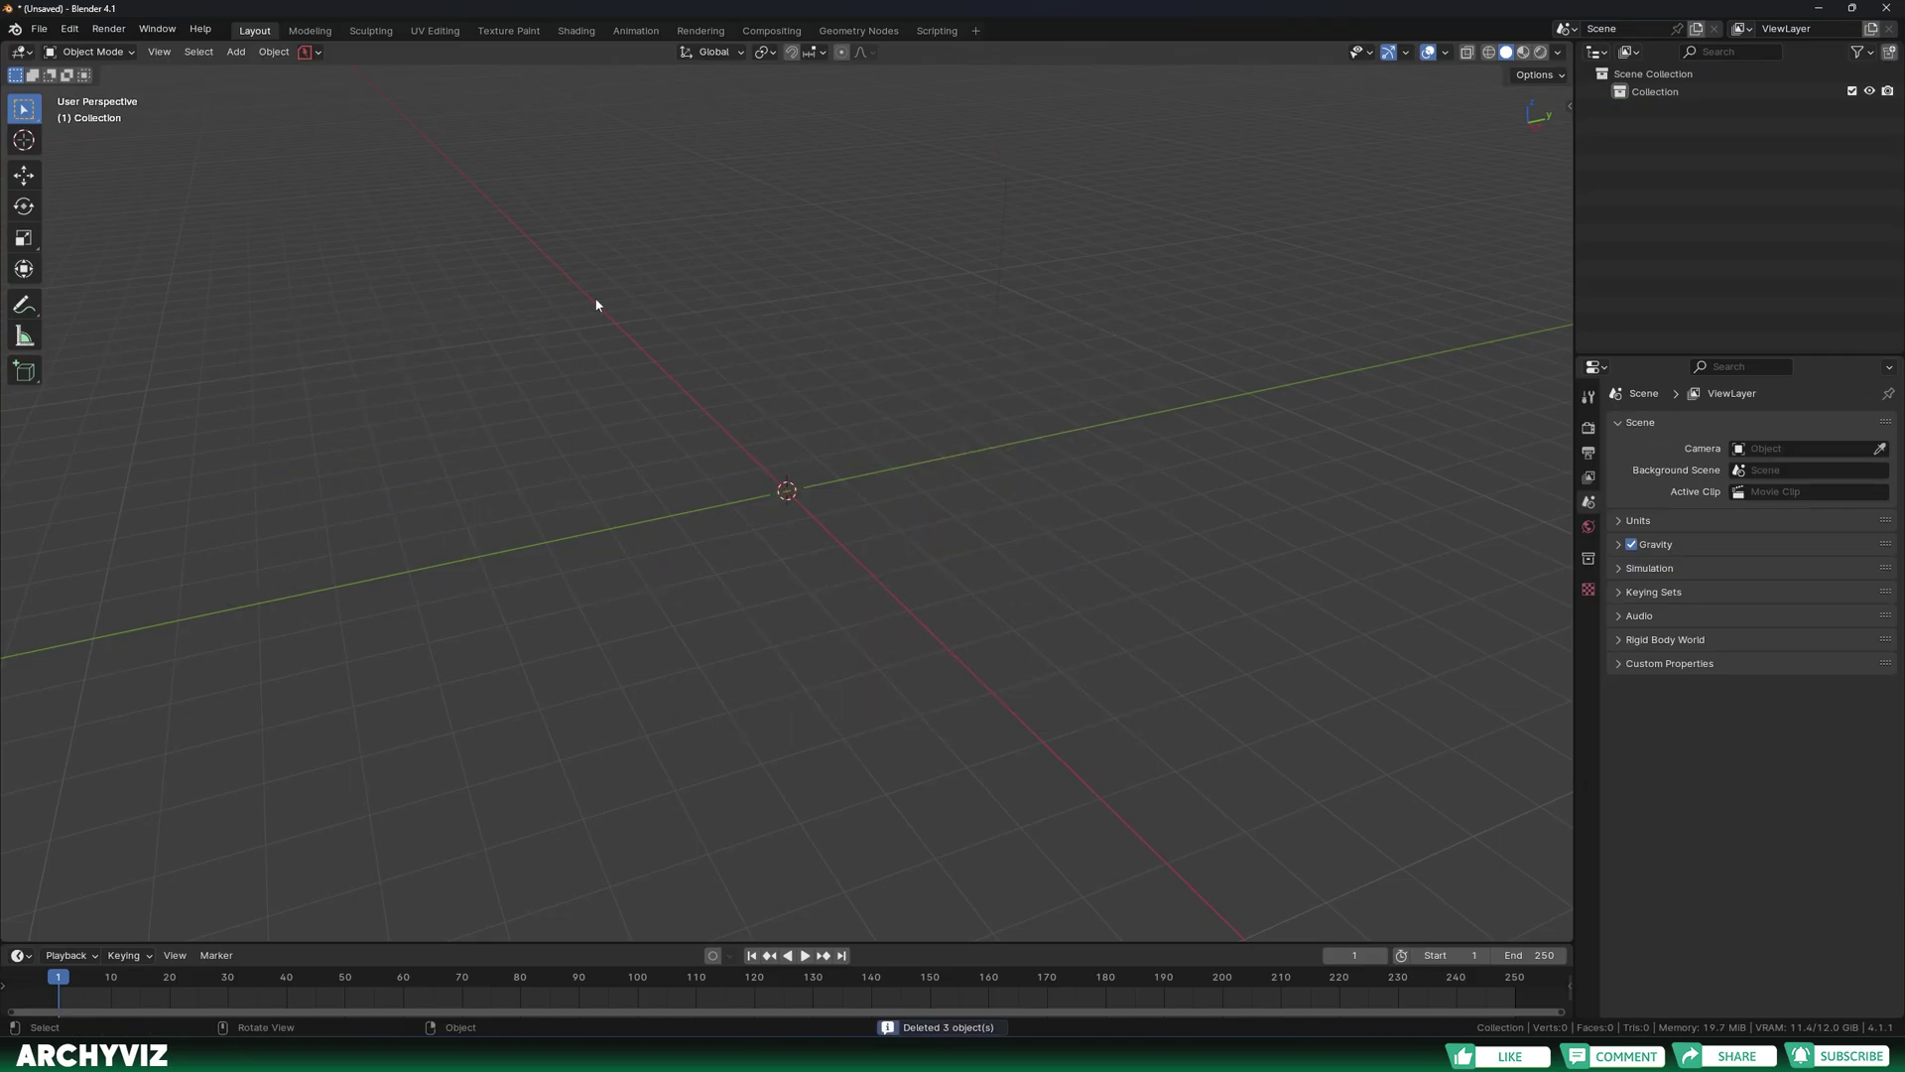
Import every .gltf tile from the modelLib folder as glTF 2.0
{"action": "left_click", "coordinate": [40, 29]}
{"action": "mouse_move", "coordinate": [74, 282]}
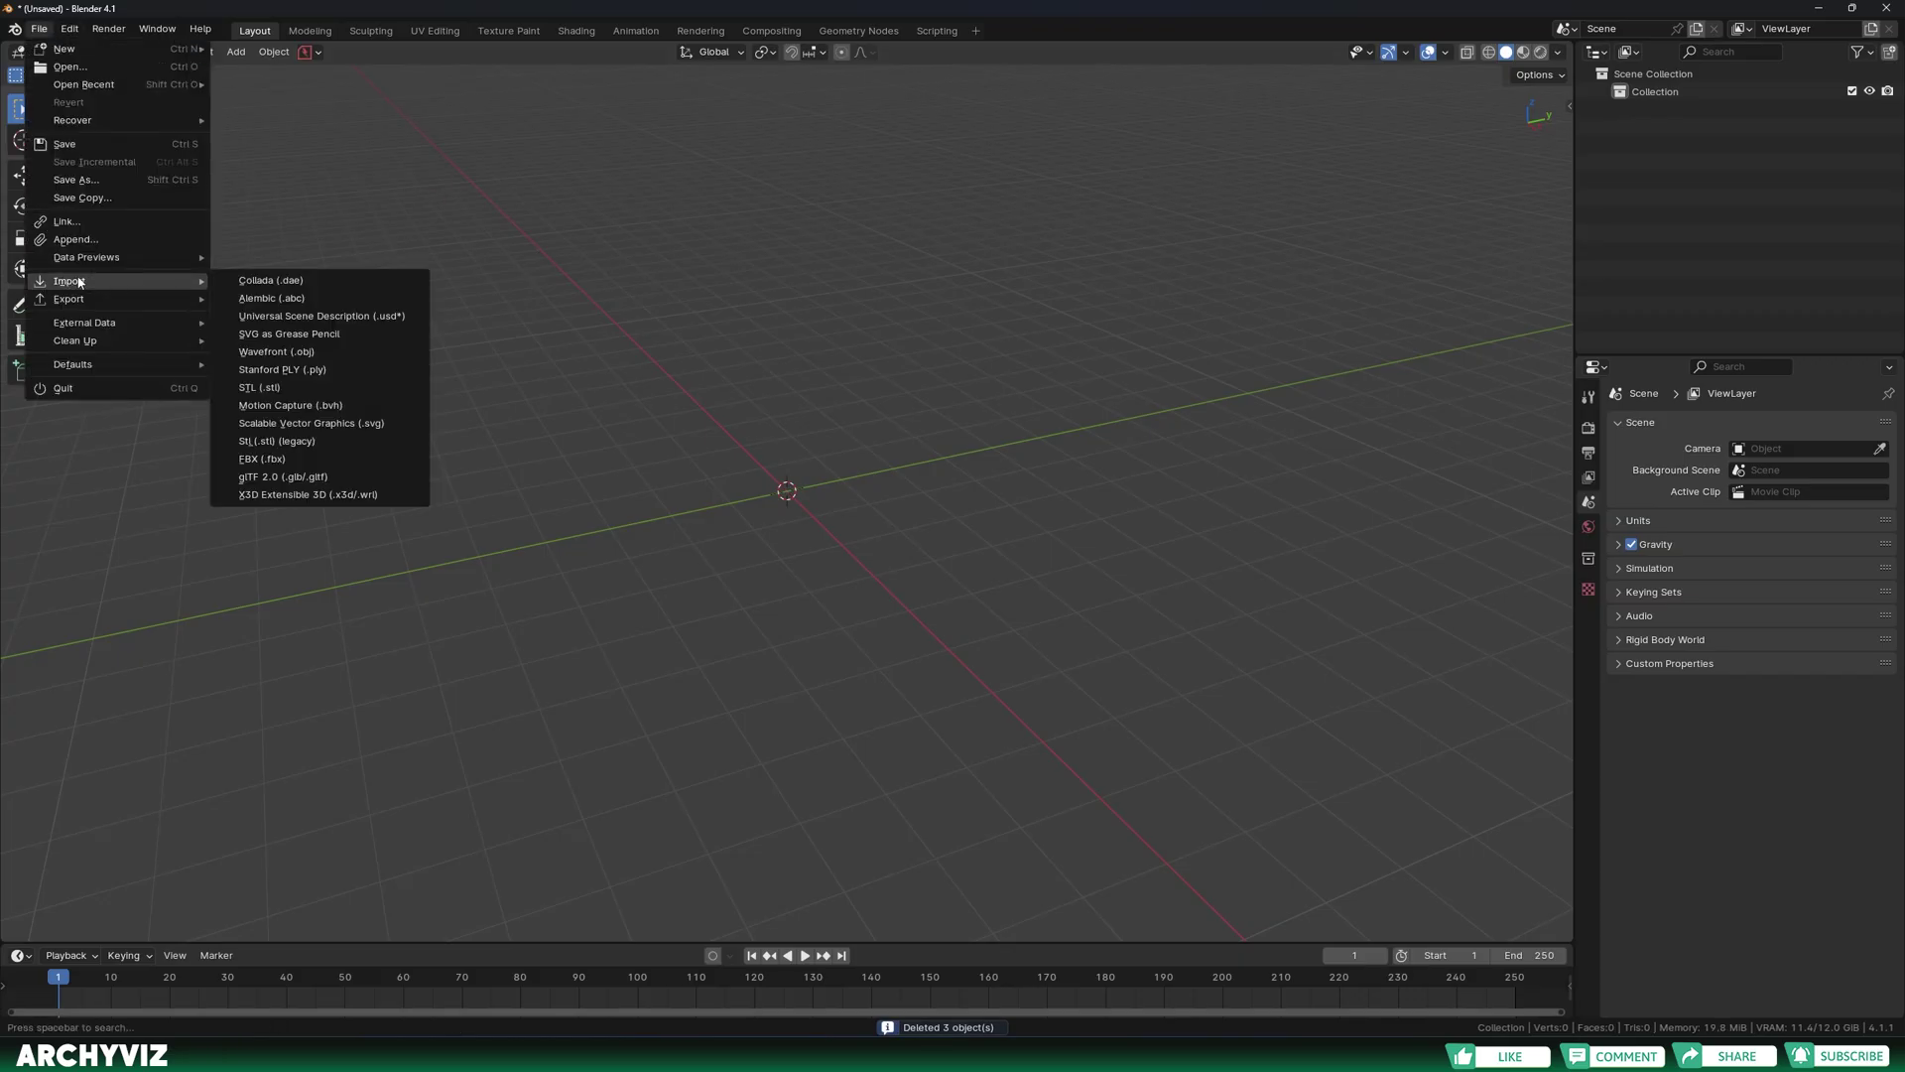
{"action": "left_click", "coordinate": [283, 476]}
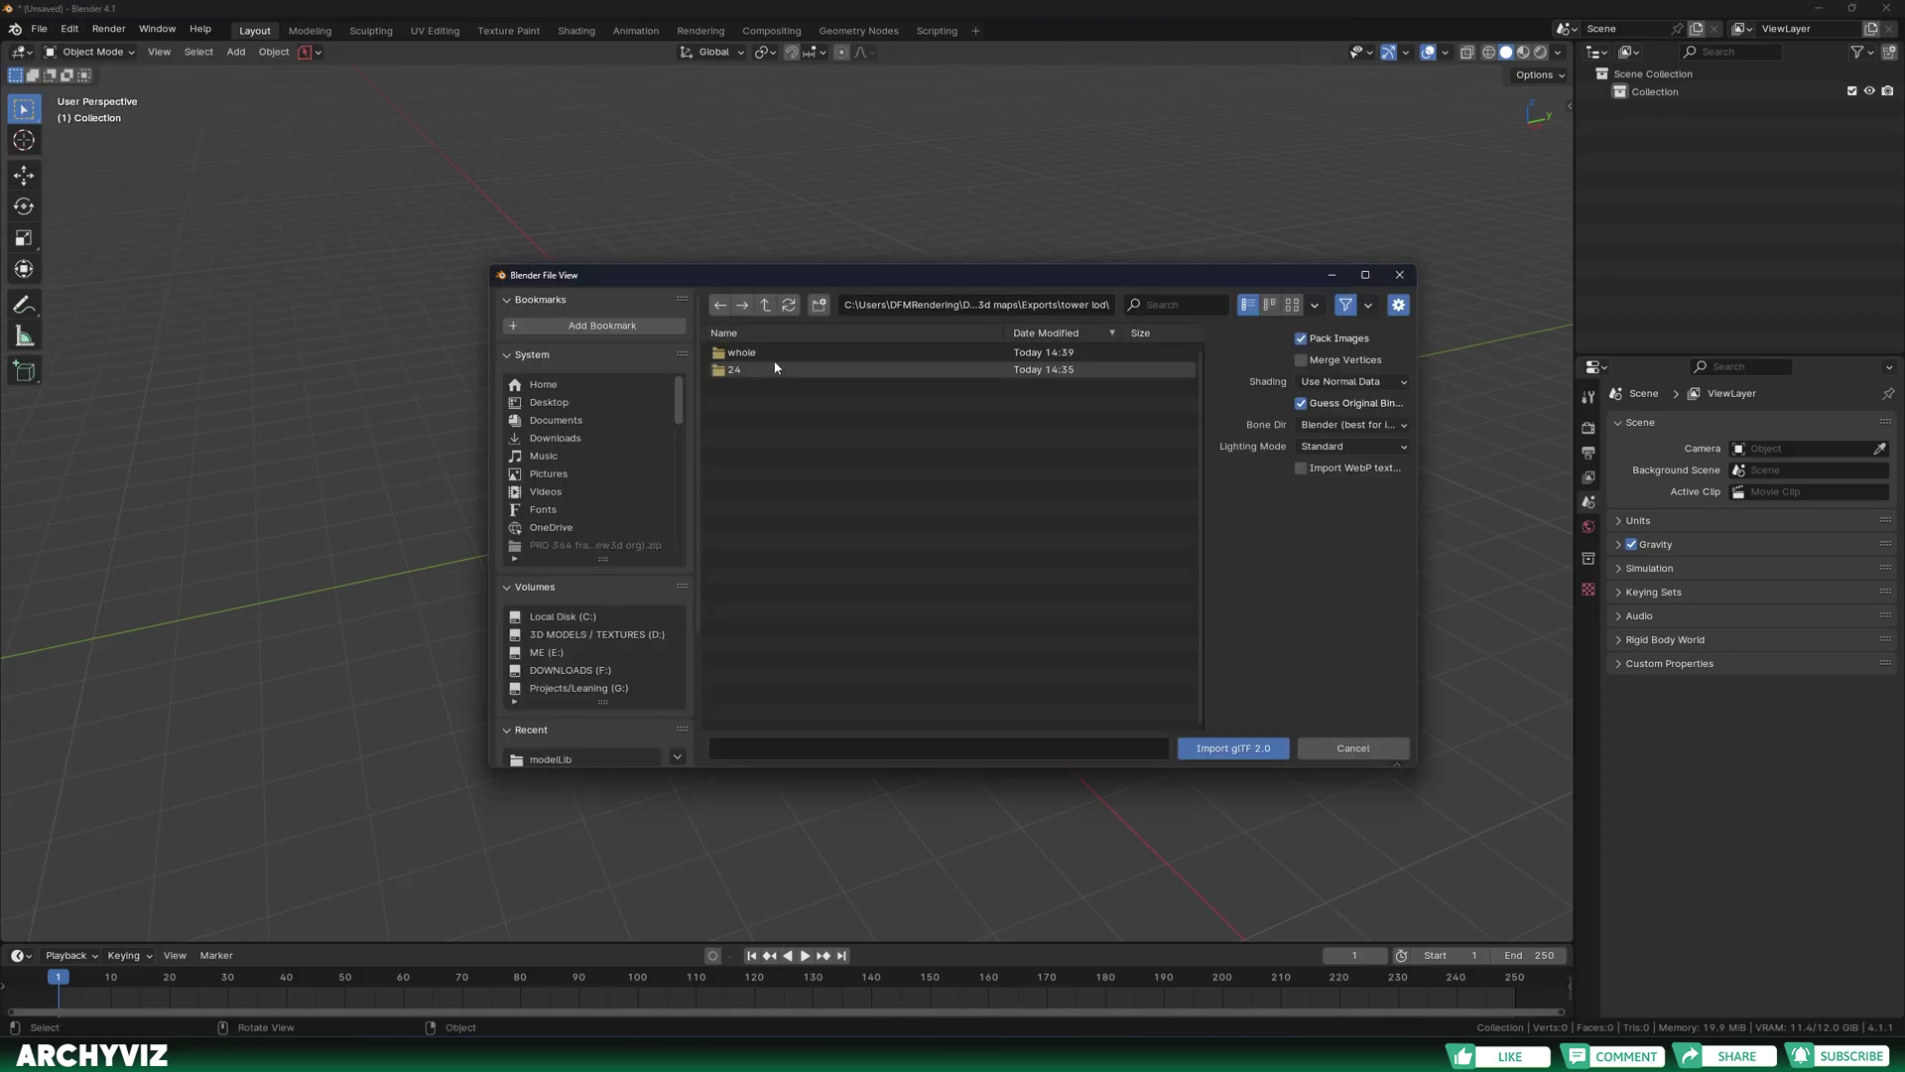
{"action": "double_click", "coordinate": [776, 356]}
{"action": "left_click", "coordinate": [794, 369]}
{"action": "scroll", "coordinate": [993, 596], "scroll_direction": "down", "scroll_amount": 15}
{"action": "left_click", "coordinate": [1079, 716], "text": "shift"}
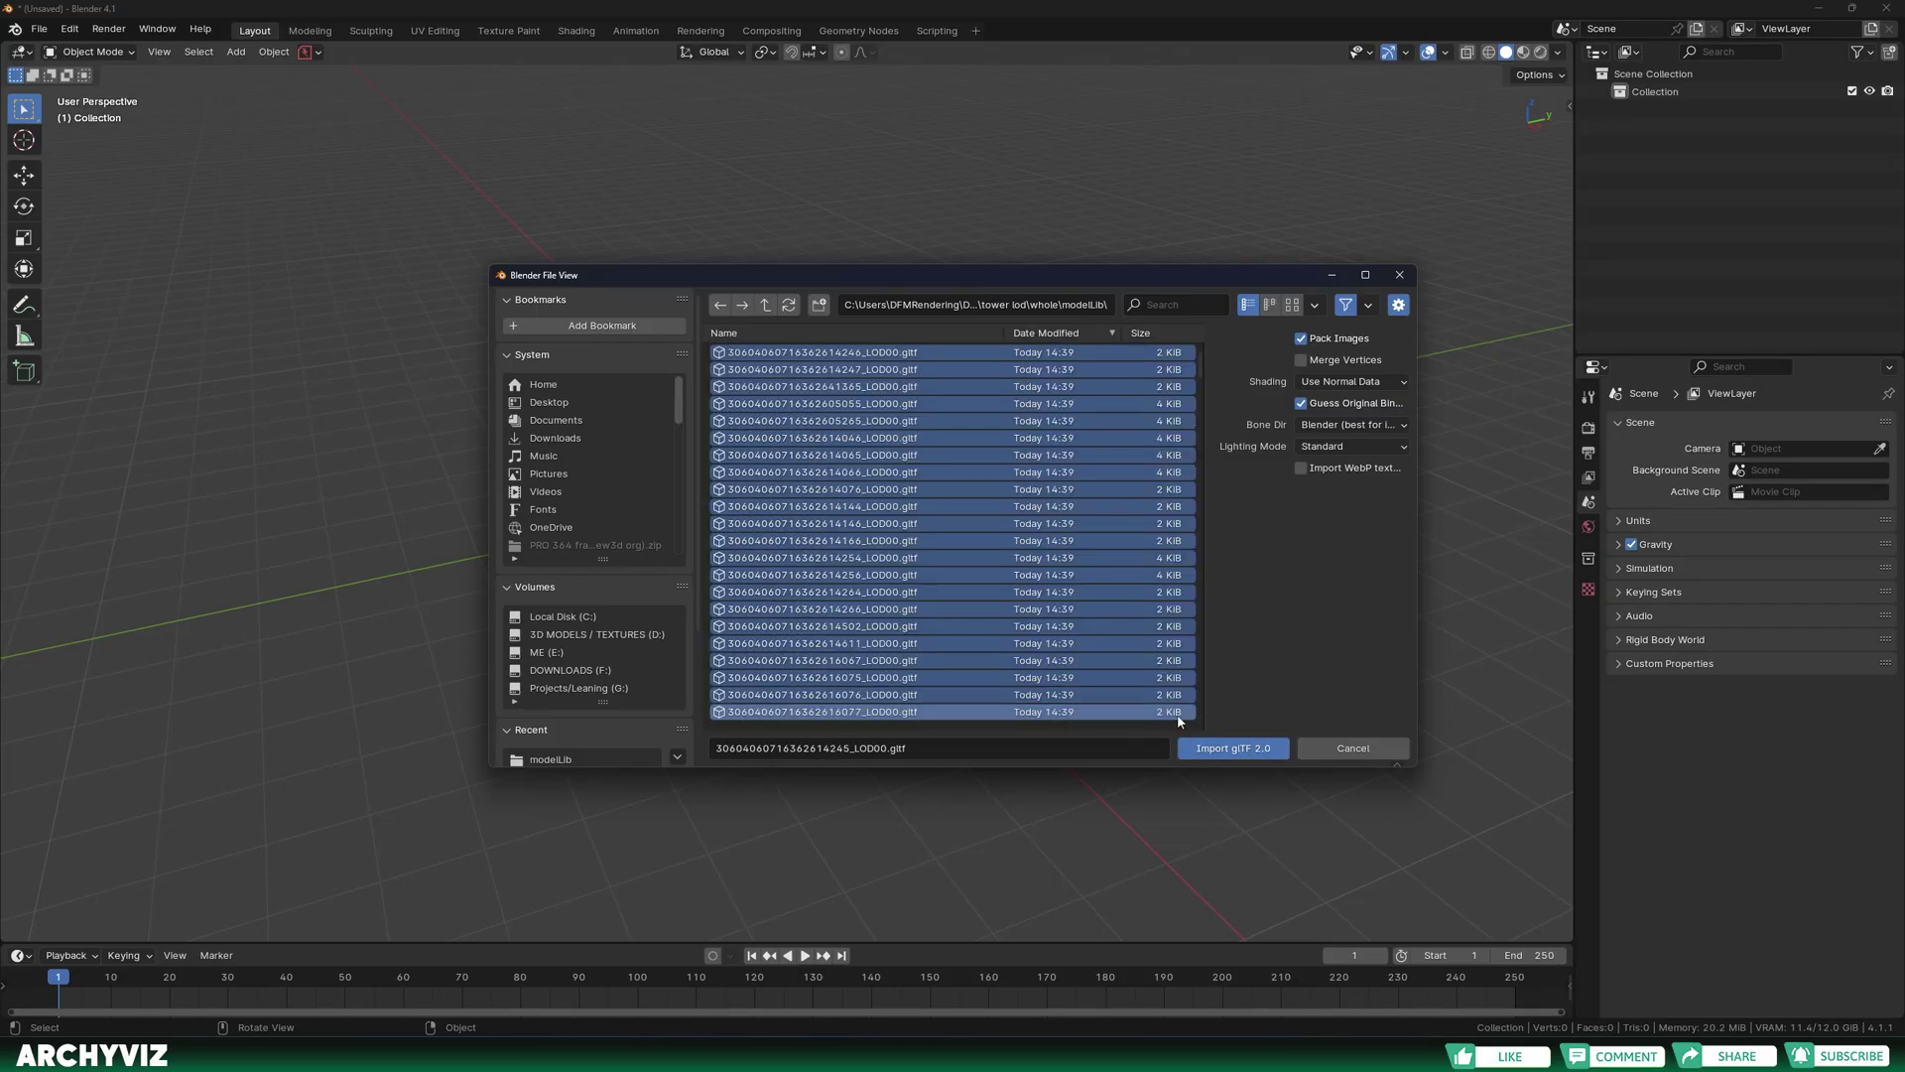
{"action": "left_click", "coordinate": [1233, 747]}
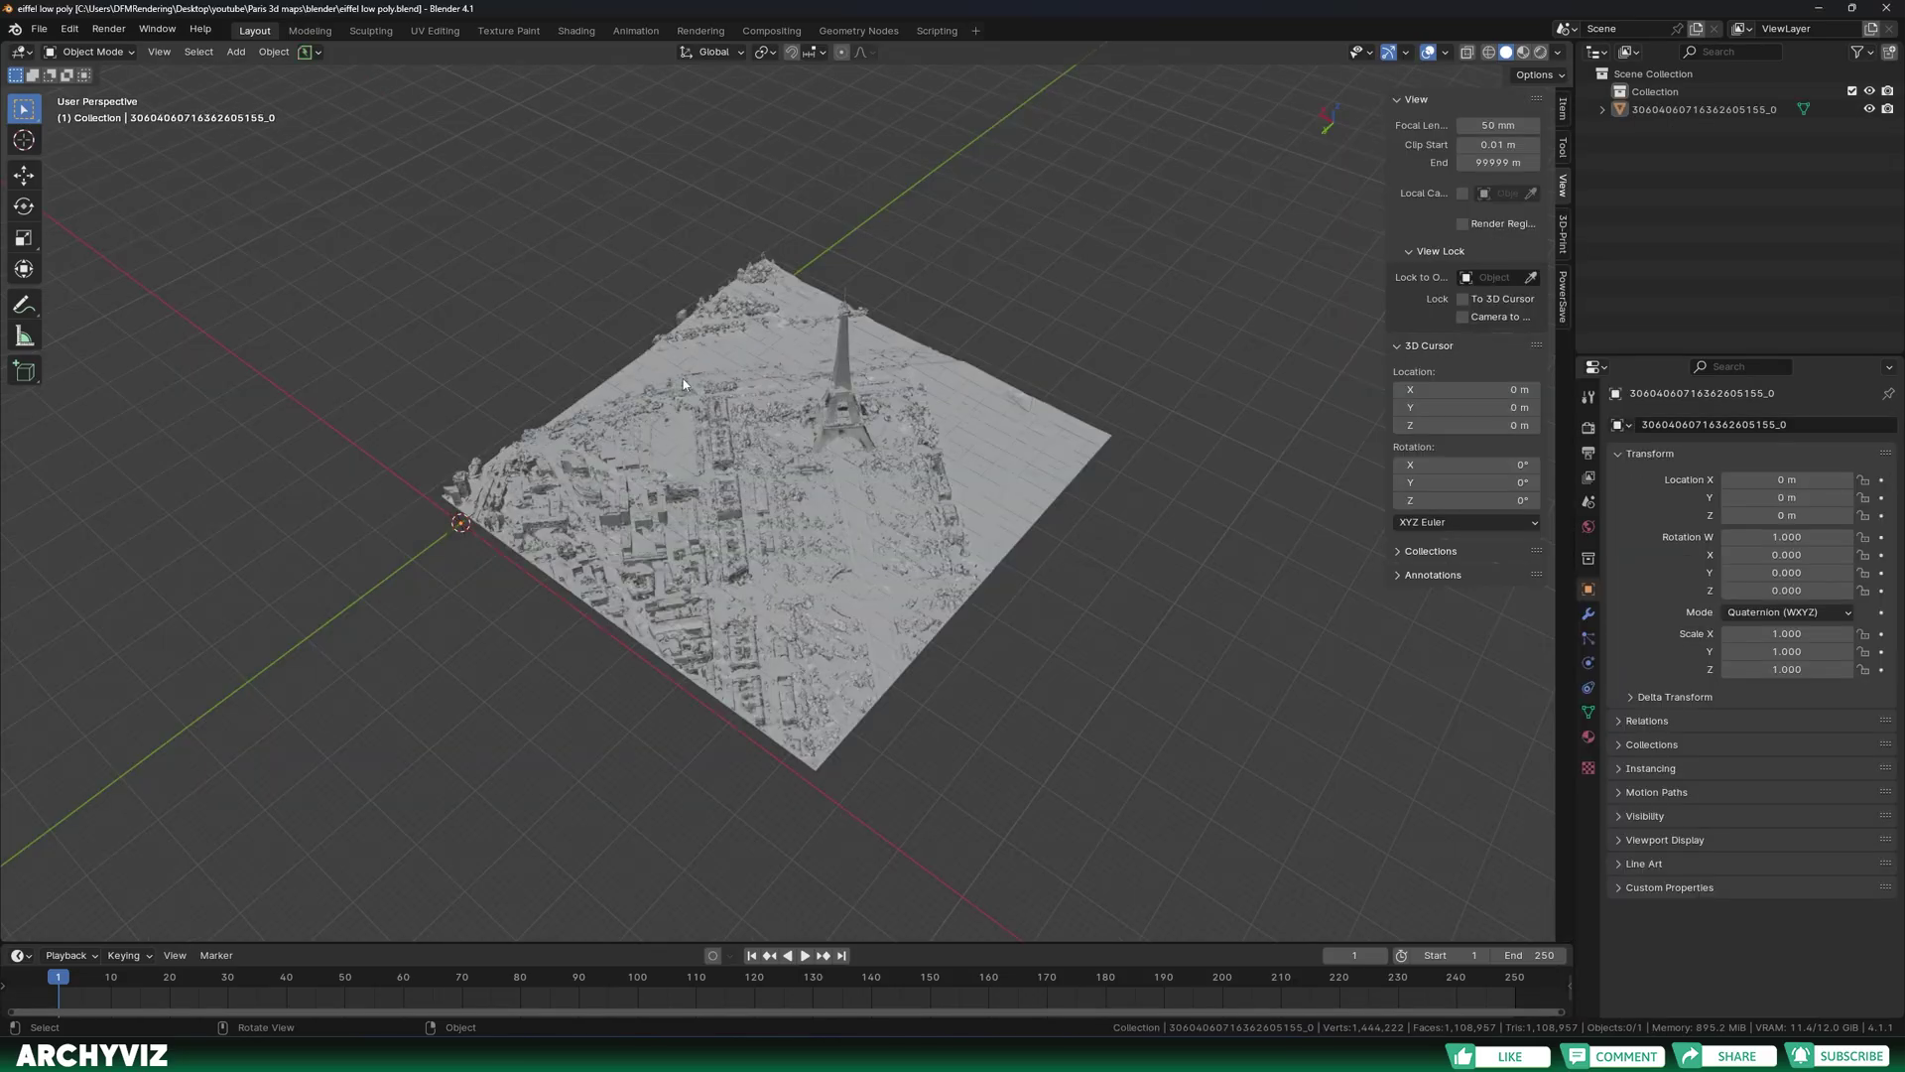
{"action": "middle_click_drag", "start_coordinate": [682, 384], "coordinate": [758, 477]}
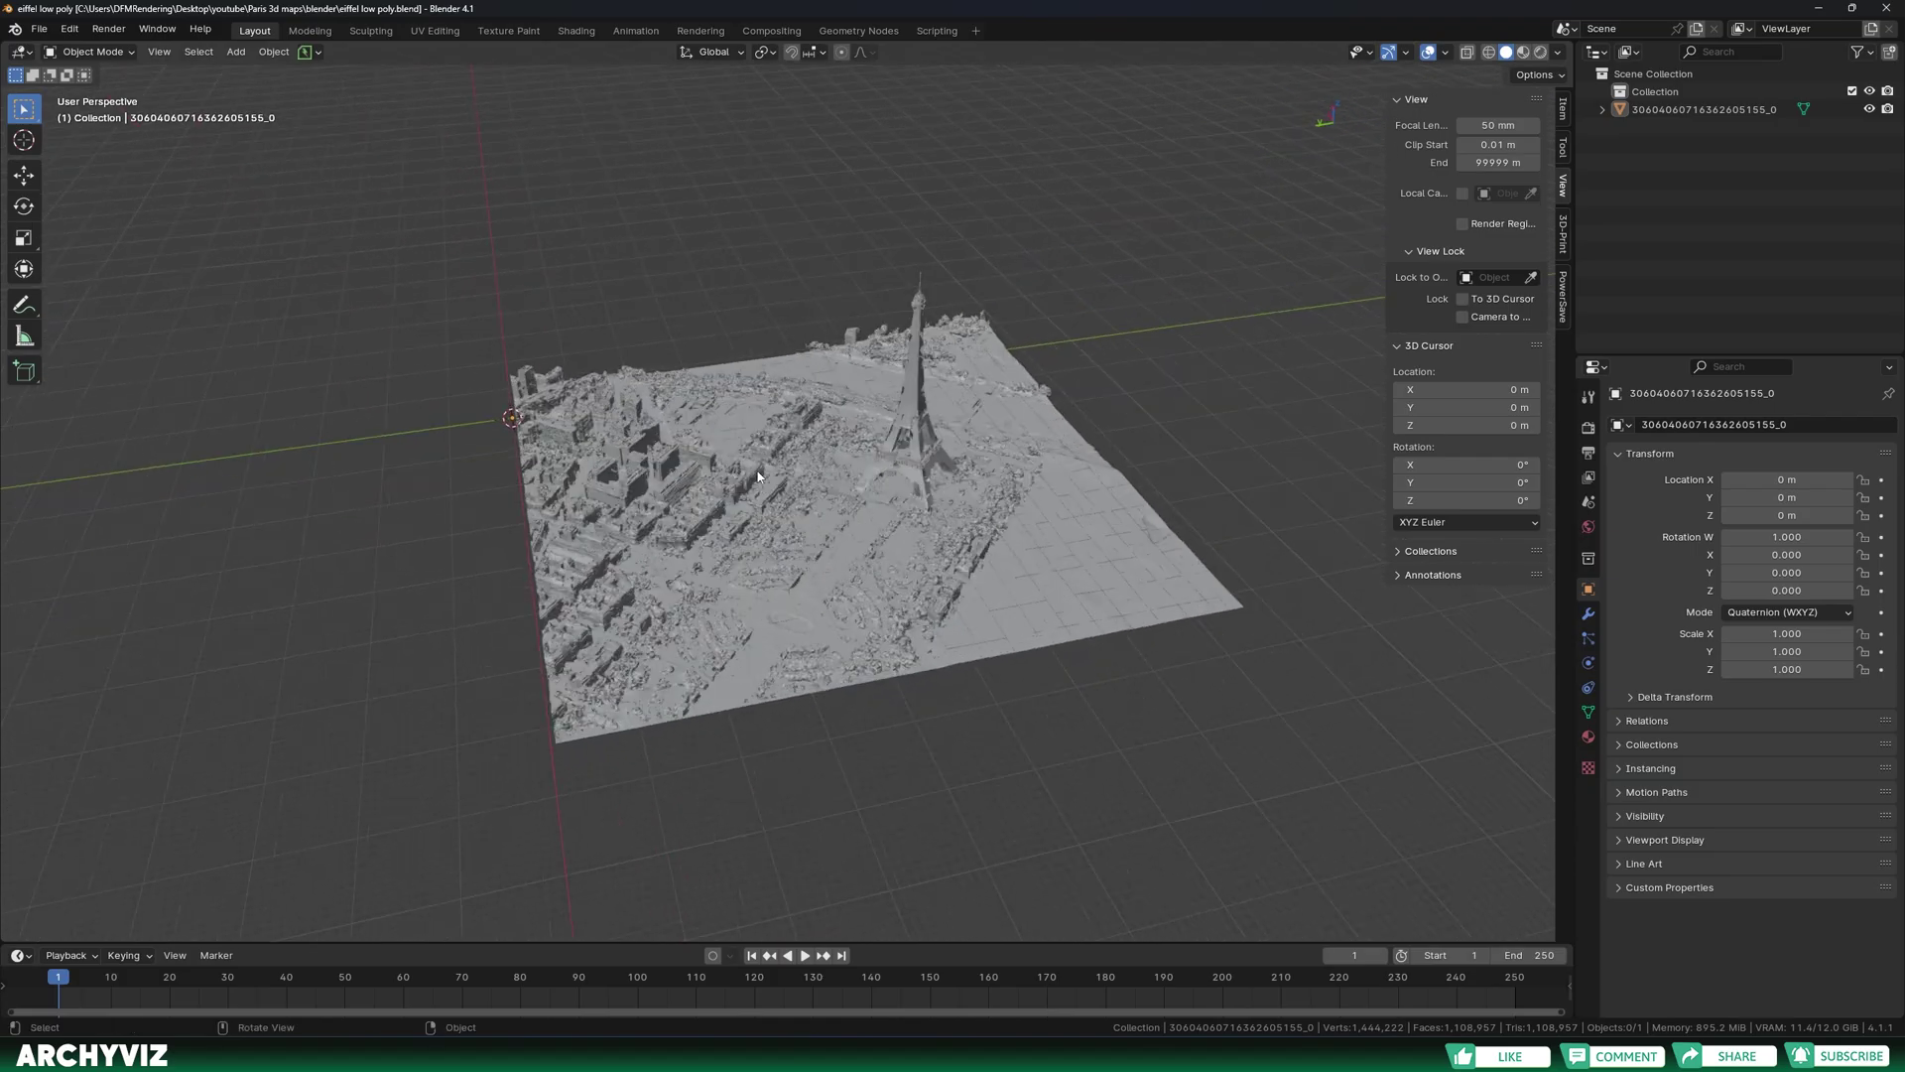
Relink the missing textures from modelLib's texture subfolder
{"action": "left_click", "coordinate": [38, 30]}
{"action": "mouse_move", "coordinate": [114, 326]}
{"action": "left_click", "coordinate": [280, 483]}
{"action": "left_click", "coordinate": [766, 359]}
{"action": "double_click", "coordinate": [766, 357]}
{"action": "double_click", "coordinate": [762, 353]}
{"action": "left_click", "coordinate": [1253, 751]}
Switch to Material Preview to show the model's photo textures and orbit around the Eiffel Tower
{"action": "middle_click_drag", "start_coordinate": [1076, 617], "coordinate": [996, 372]}
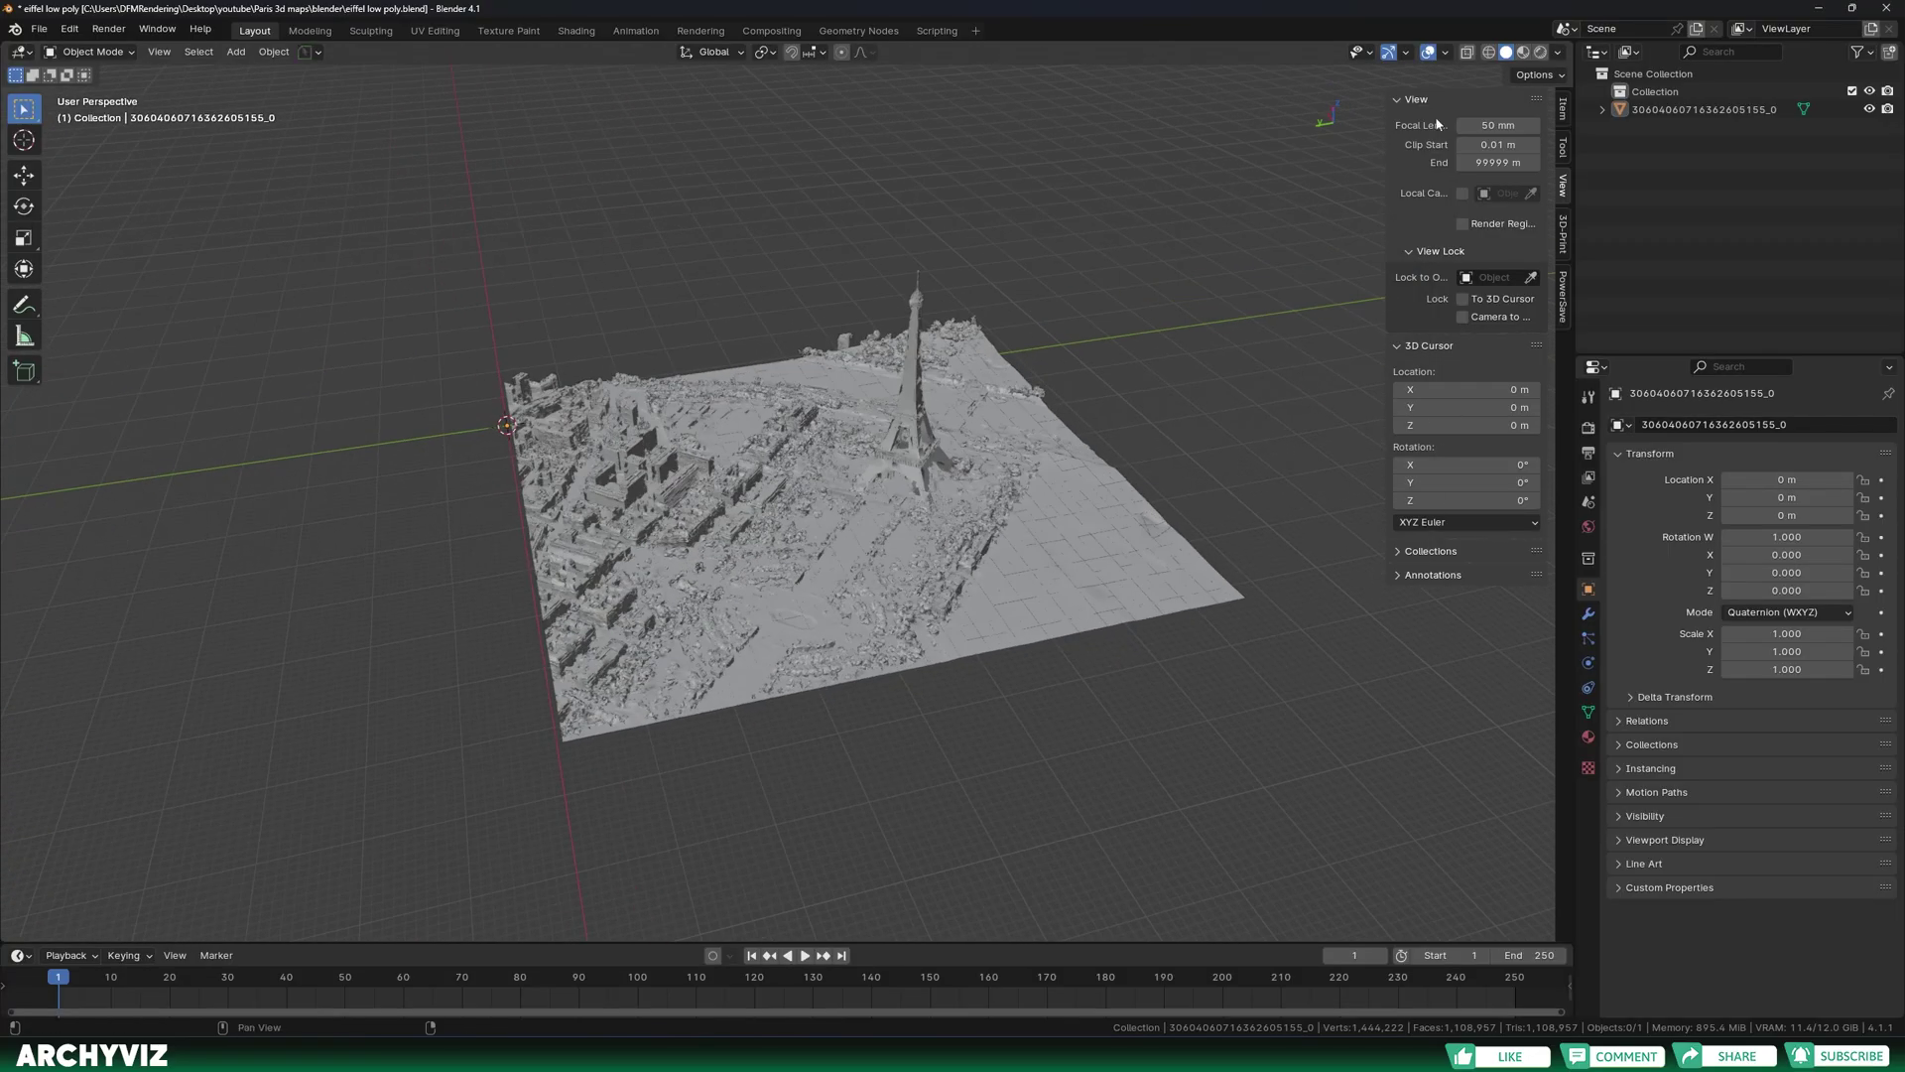
{"action": "left_click", "coordinate": [1524, 53]}
{"action": "scroll", "coordinate": [968, 549], "scroll_direction": "up", "scroll_amount": 5}
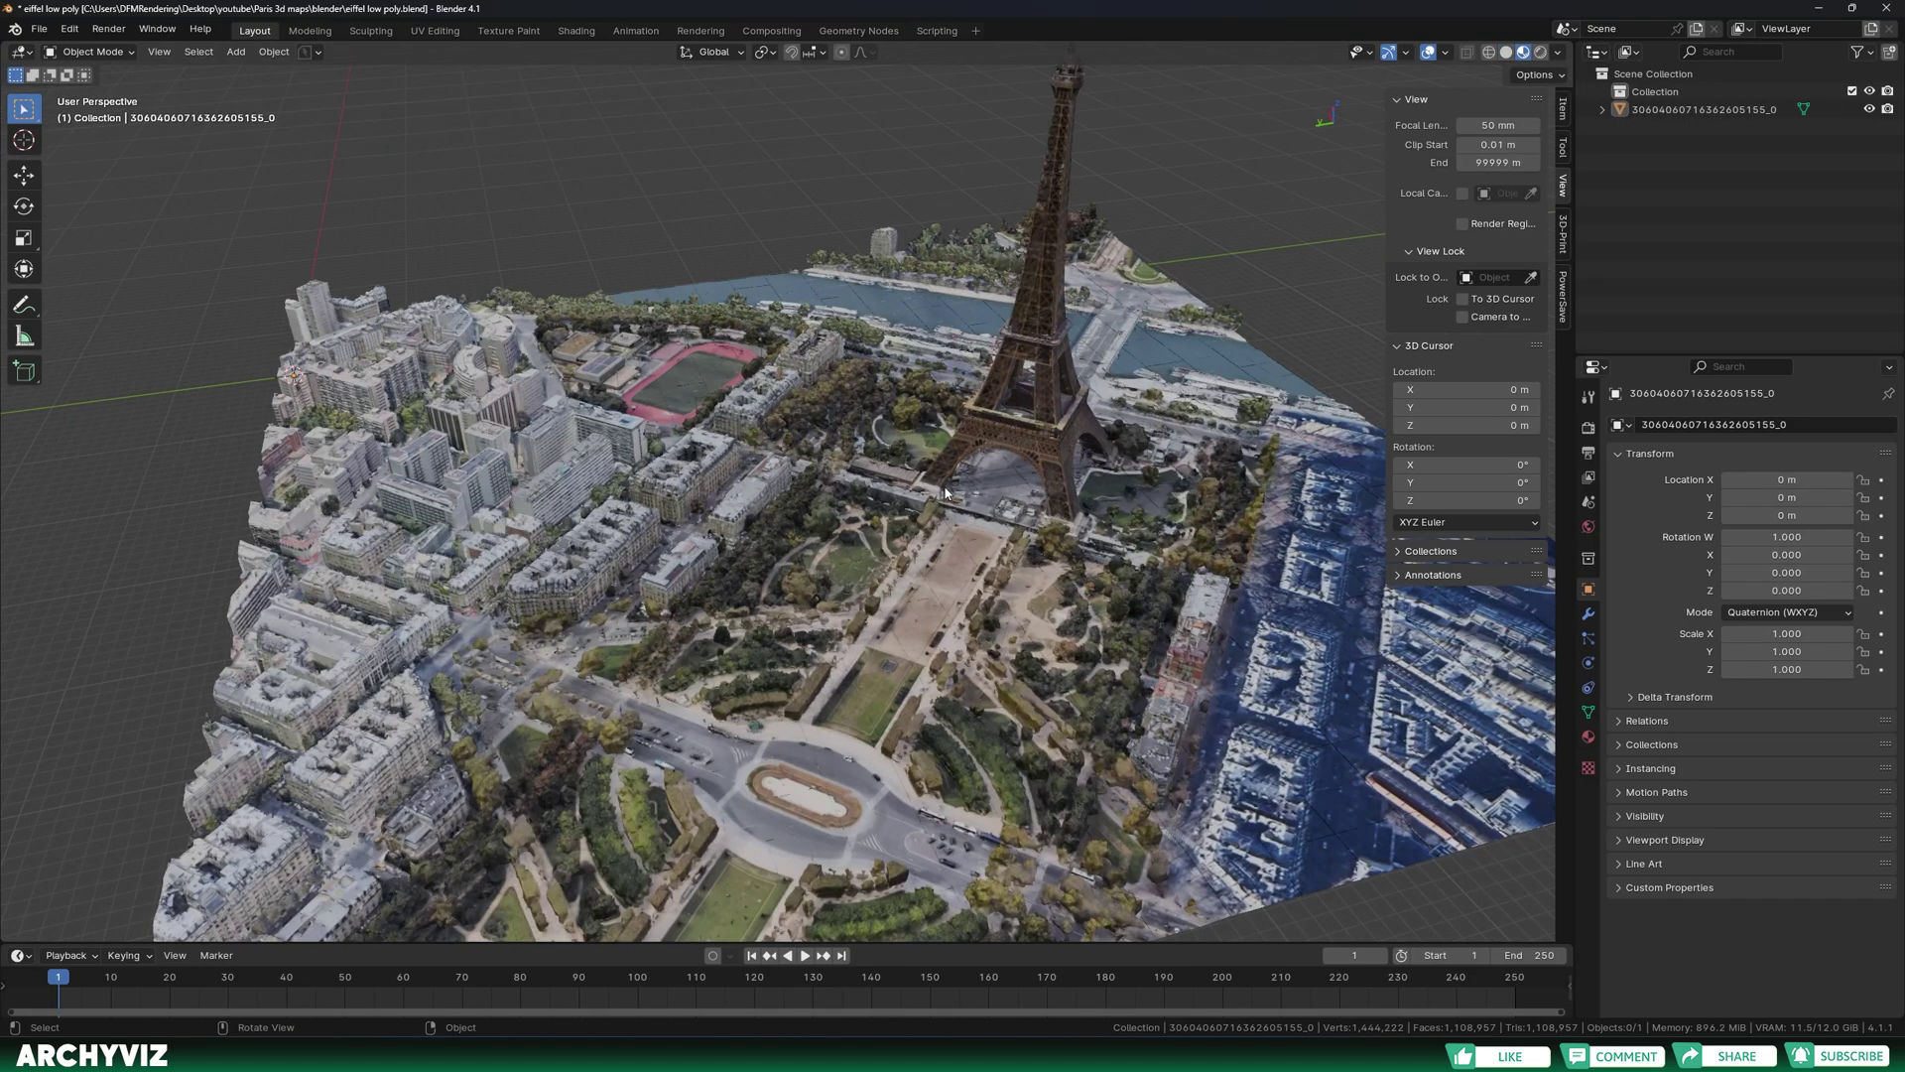
{"action": "middle_click_drag", "start_coordinate": [968, 549], "coordinate": [1210, 593]}
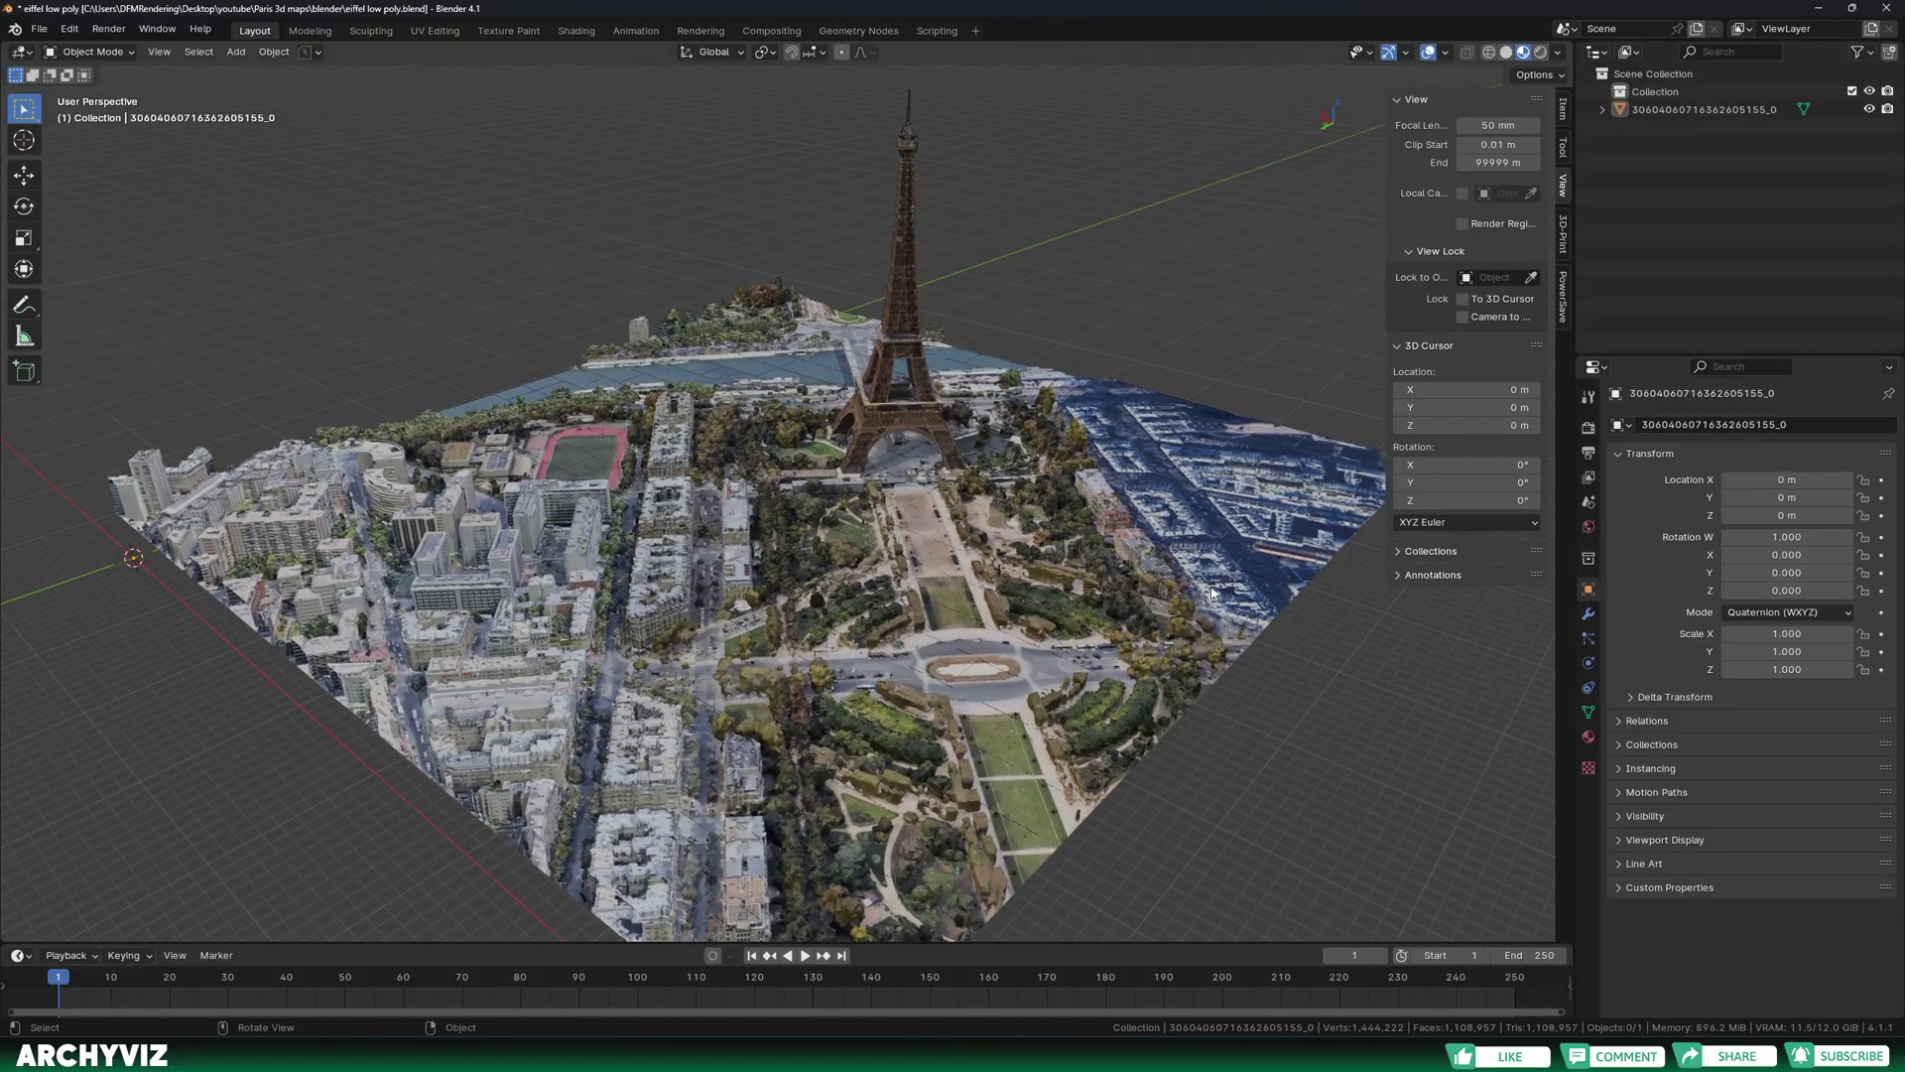
{"action": "key", "text": "space"}
{"action": "key", "text": "Escape"}
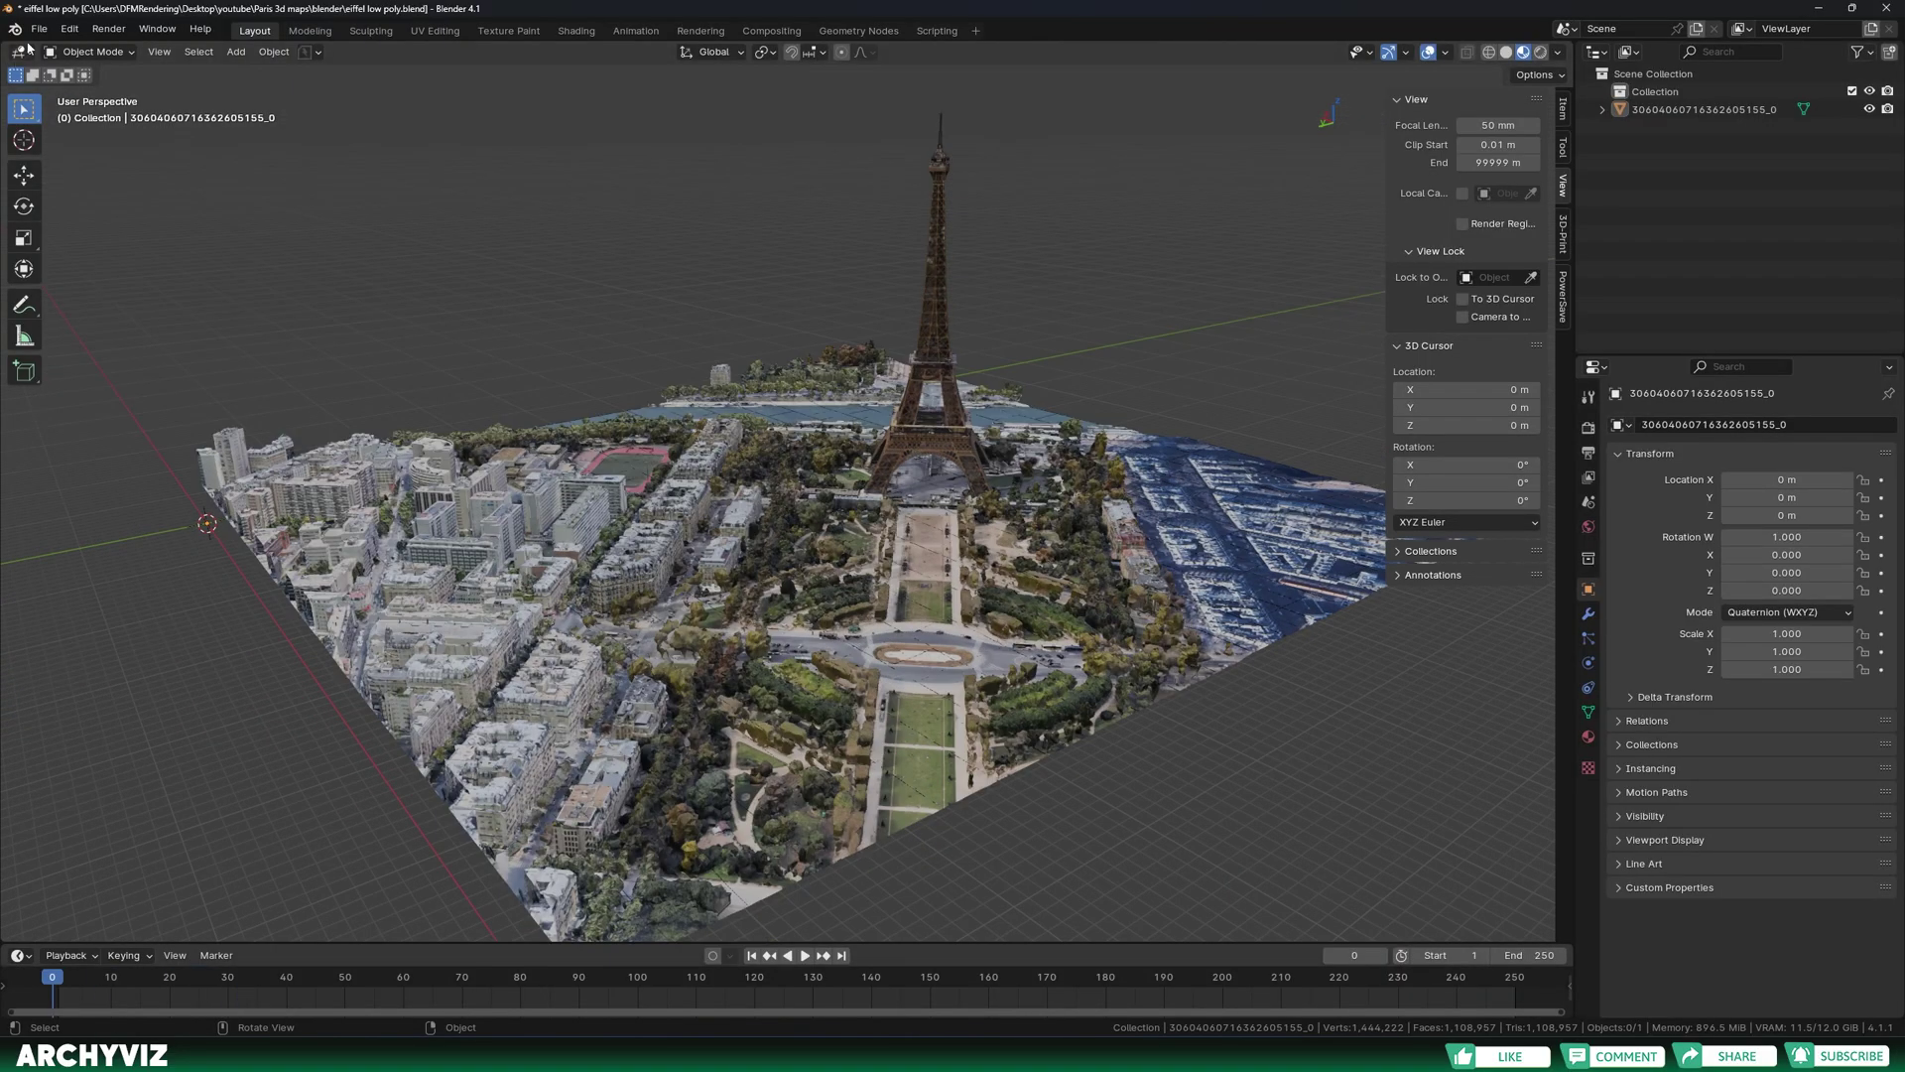
Start an FBX (.fbx) export of the Paris model
{"action": "left_click", "coordinate": [38, 30]}
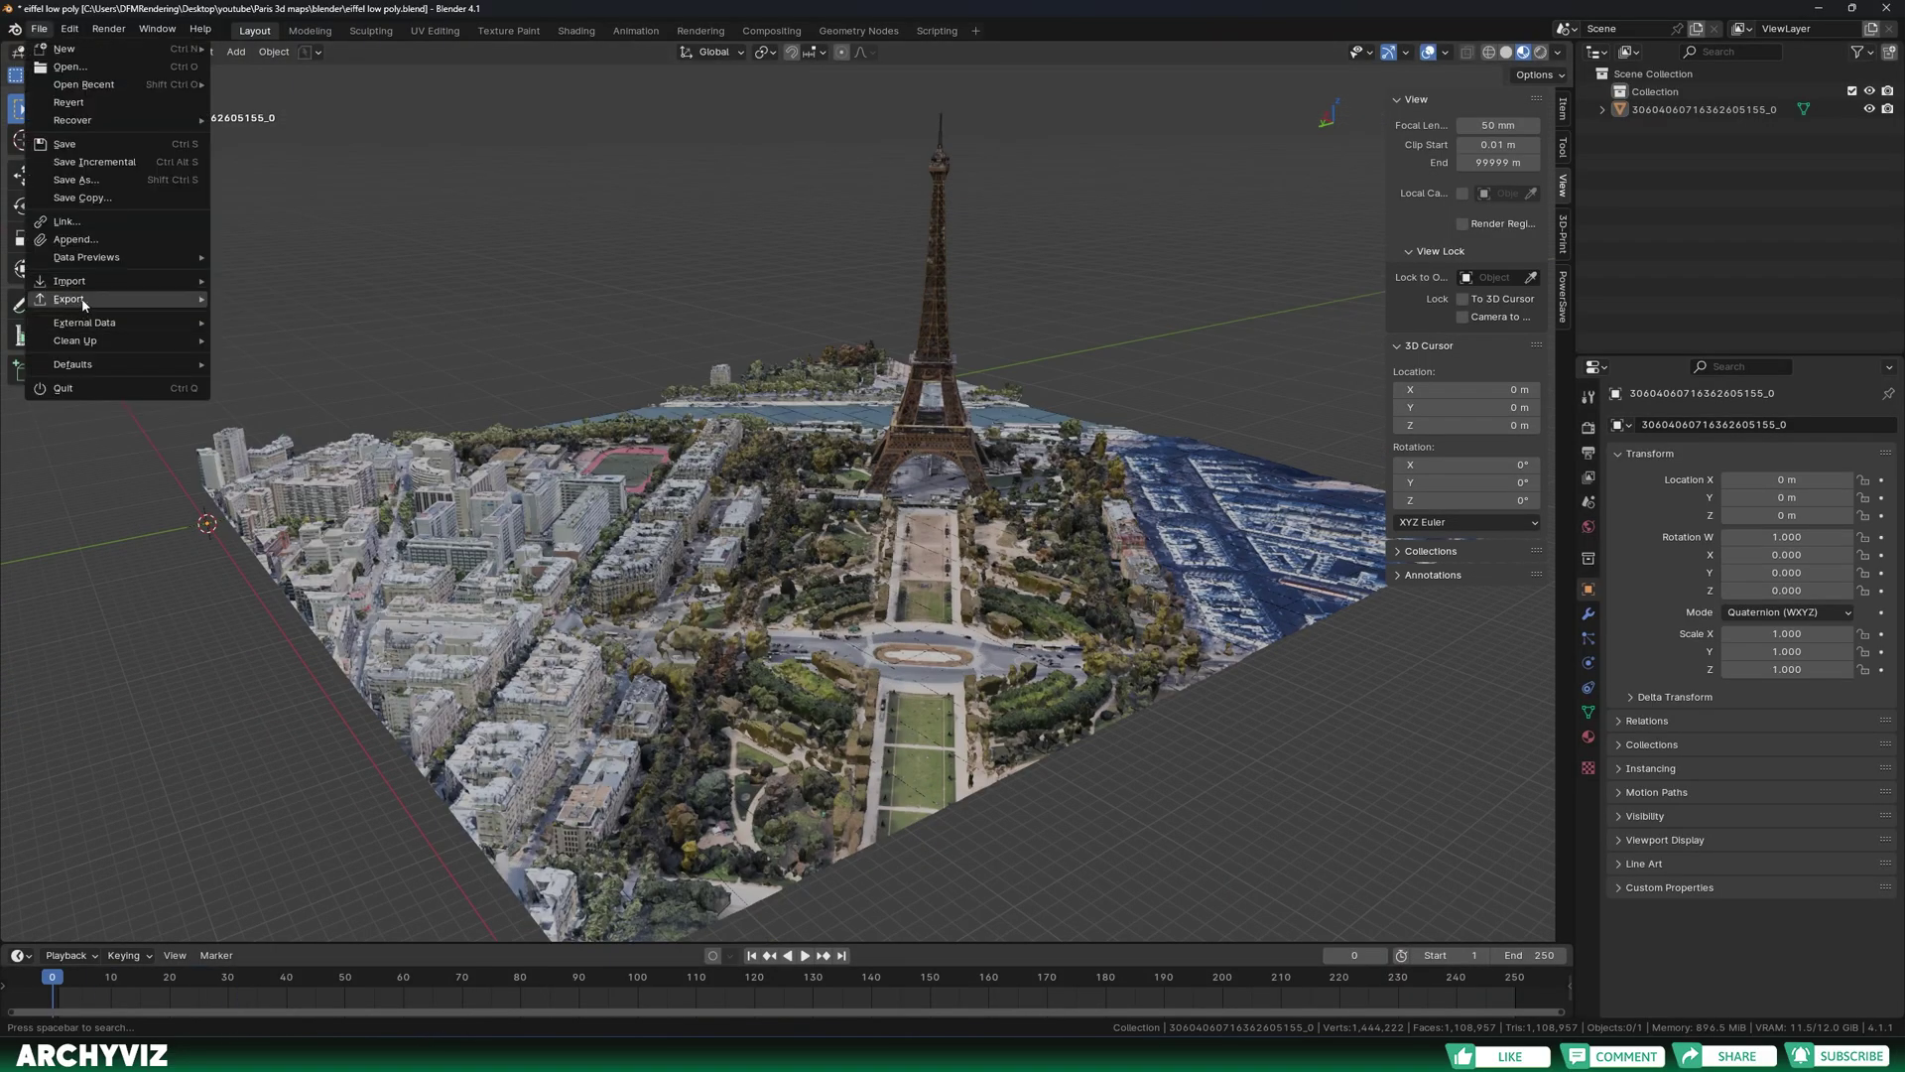
{"action": "mouse_move", "coordinate": [91, 300]}
{"action": "left_click", "coordinate": [288, 476]}
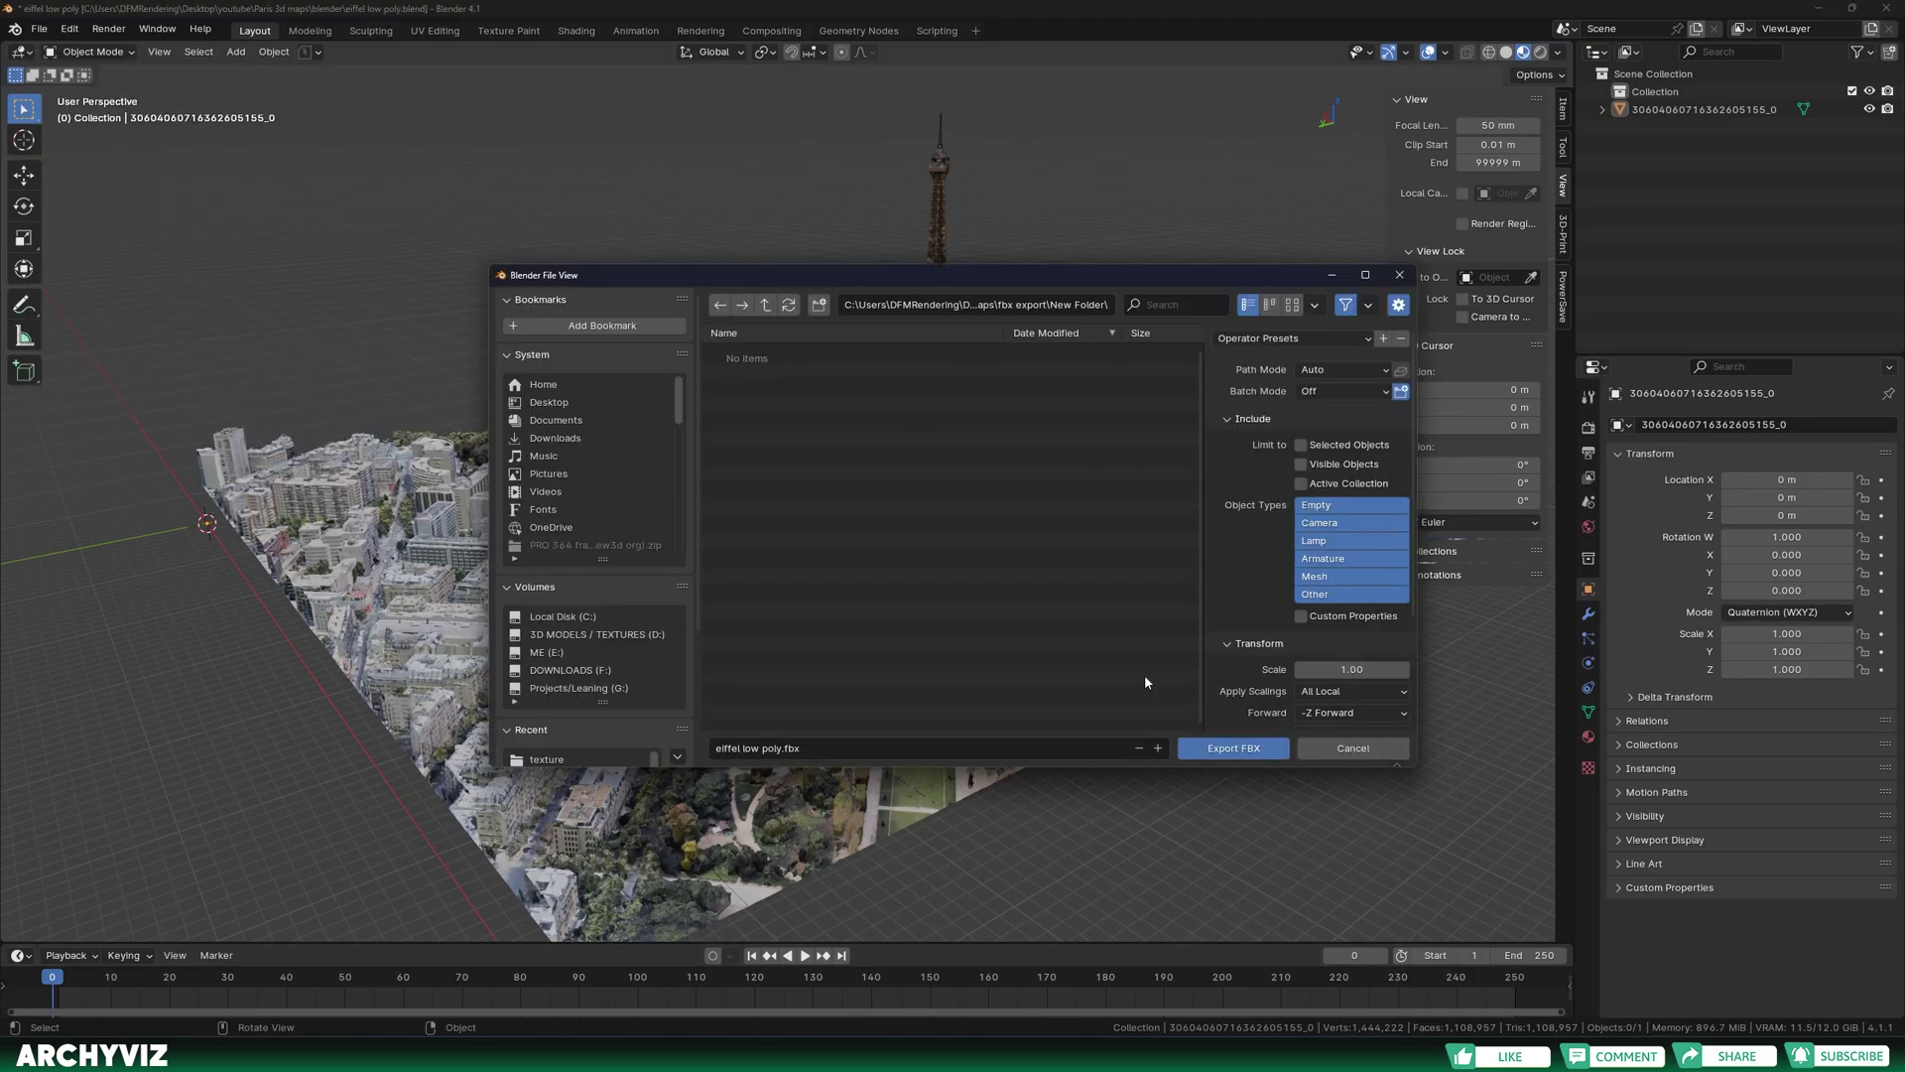
Export eiffel low poly.fbx and import it into 3ds Max 2024 with default FBX settings
{"action": "left_click", "coordinate": [1264, 752]}
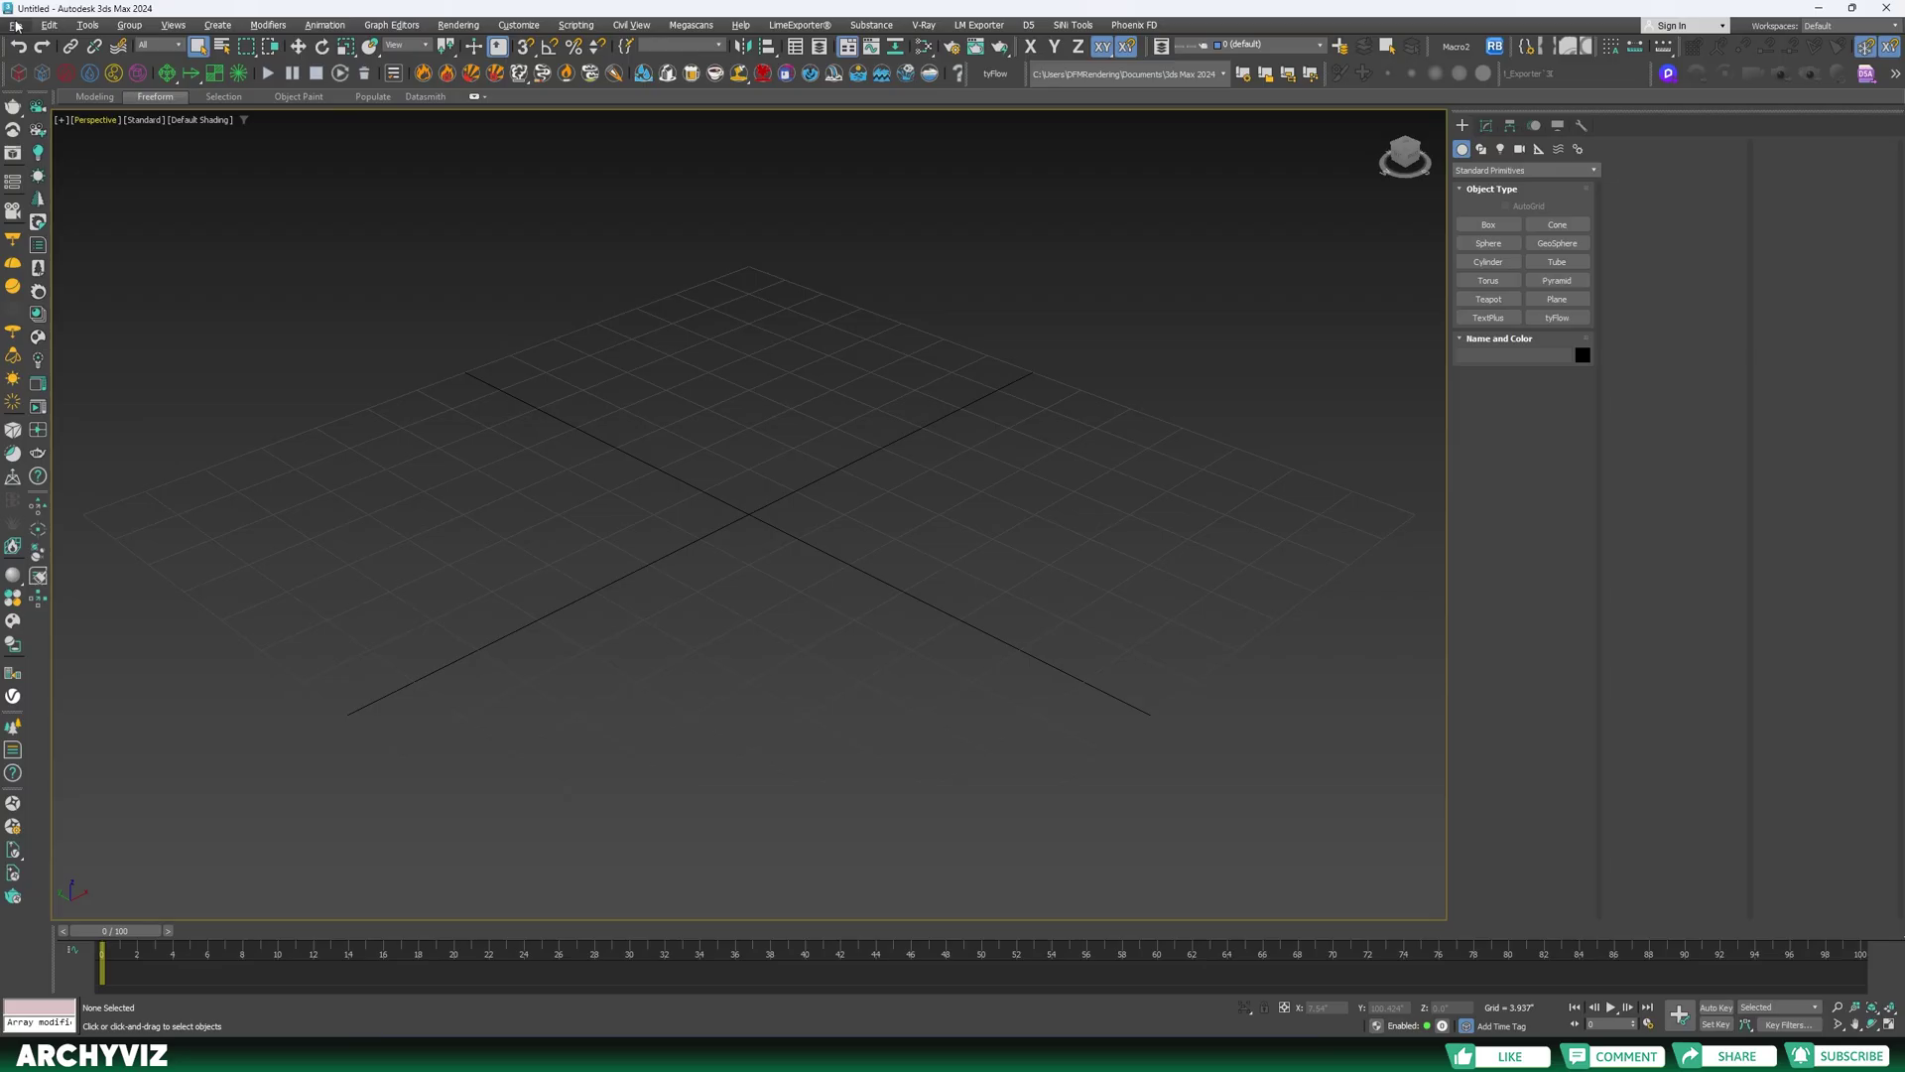
{"action": "left_click", "coordinate": [15, 25]}
{"action": "mouse_move", "coordinate": [117, 248]}
{"action": "left_click", "coordinate": [236, 249]}
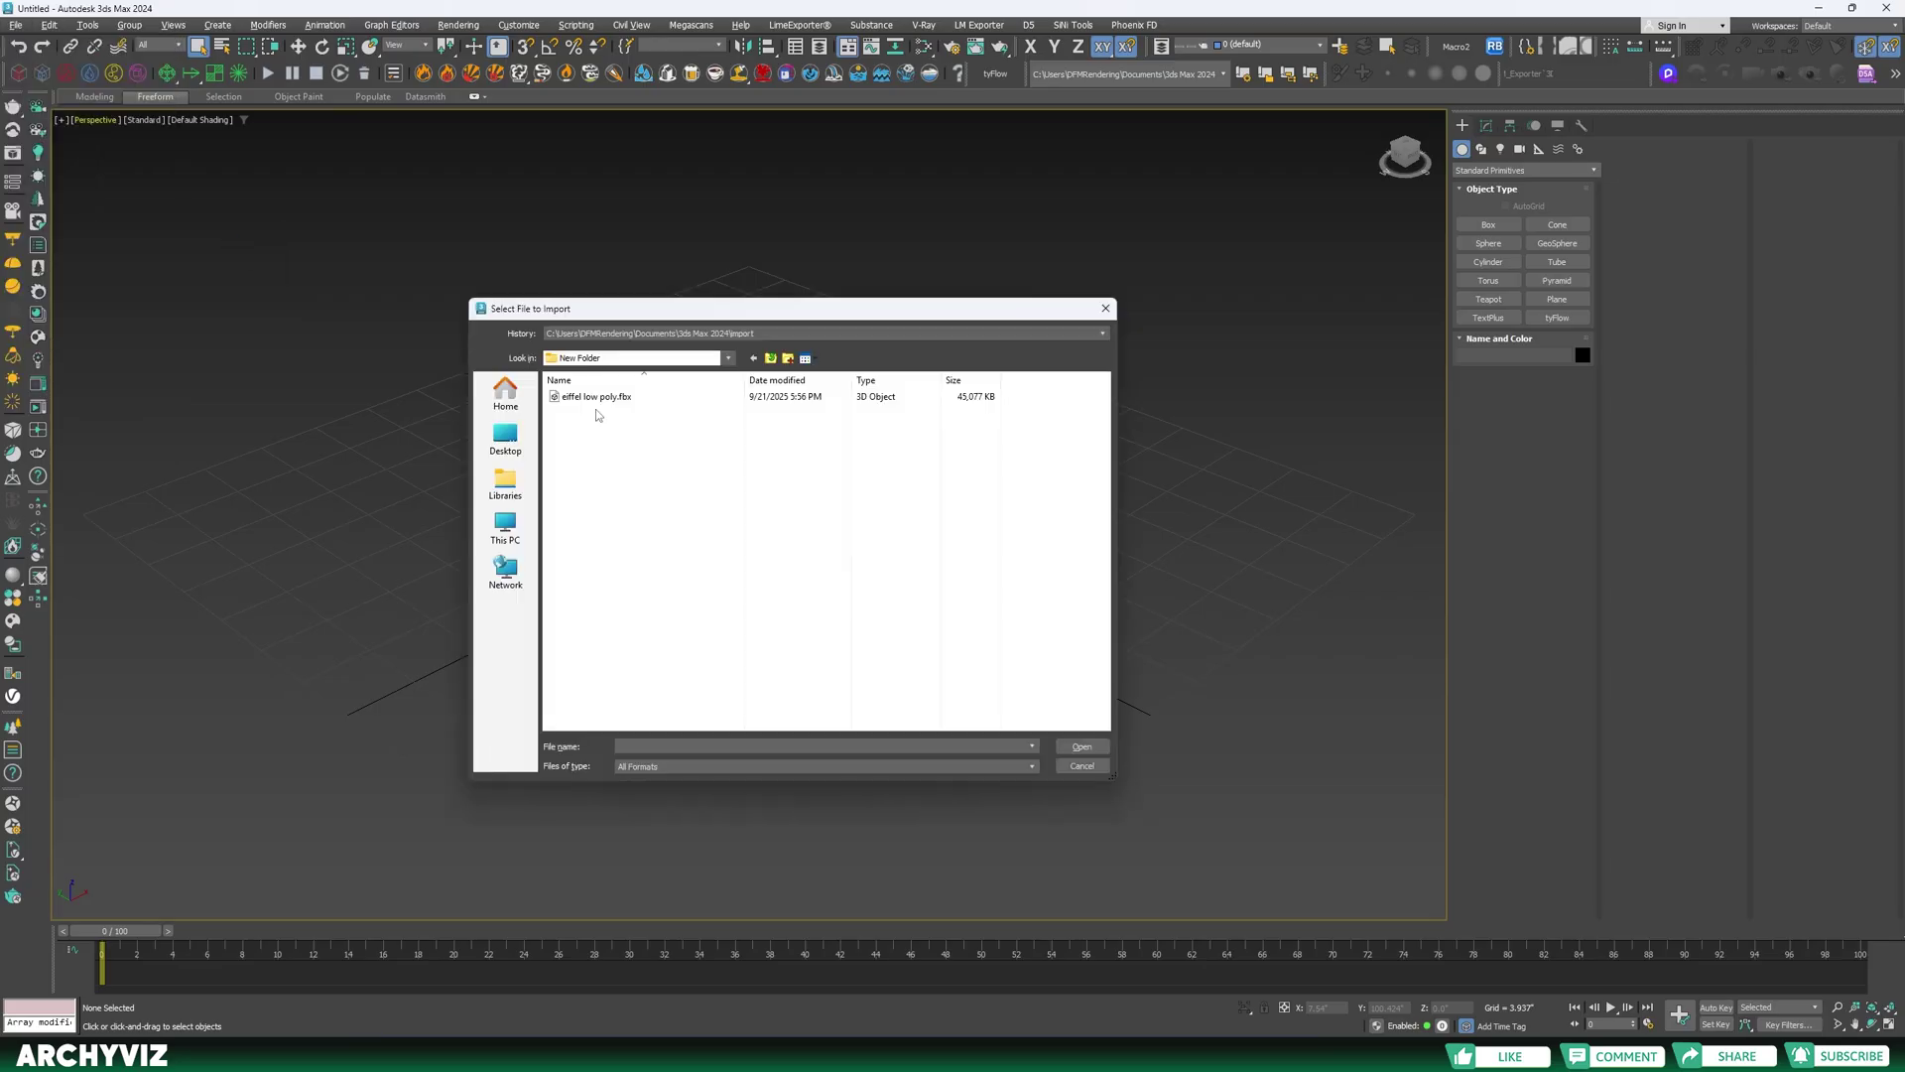
{"action": "double_click", "coordinate": [599, 398]}
{"action": "left_click", "coordinate": [1054, 723]}
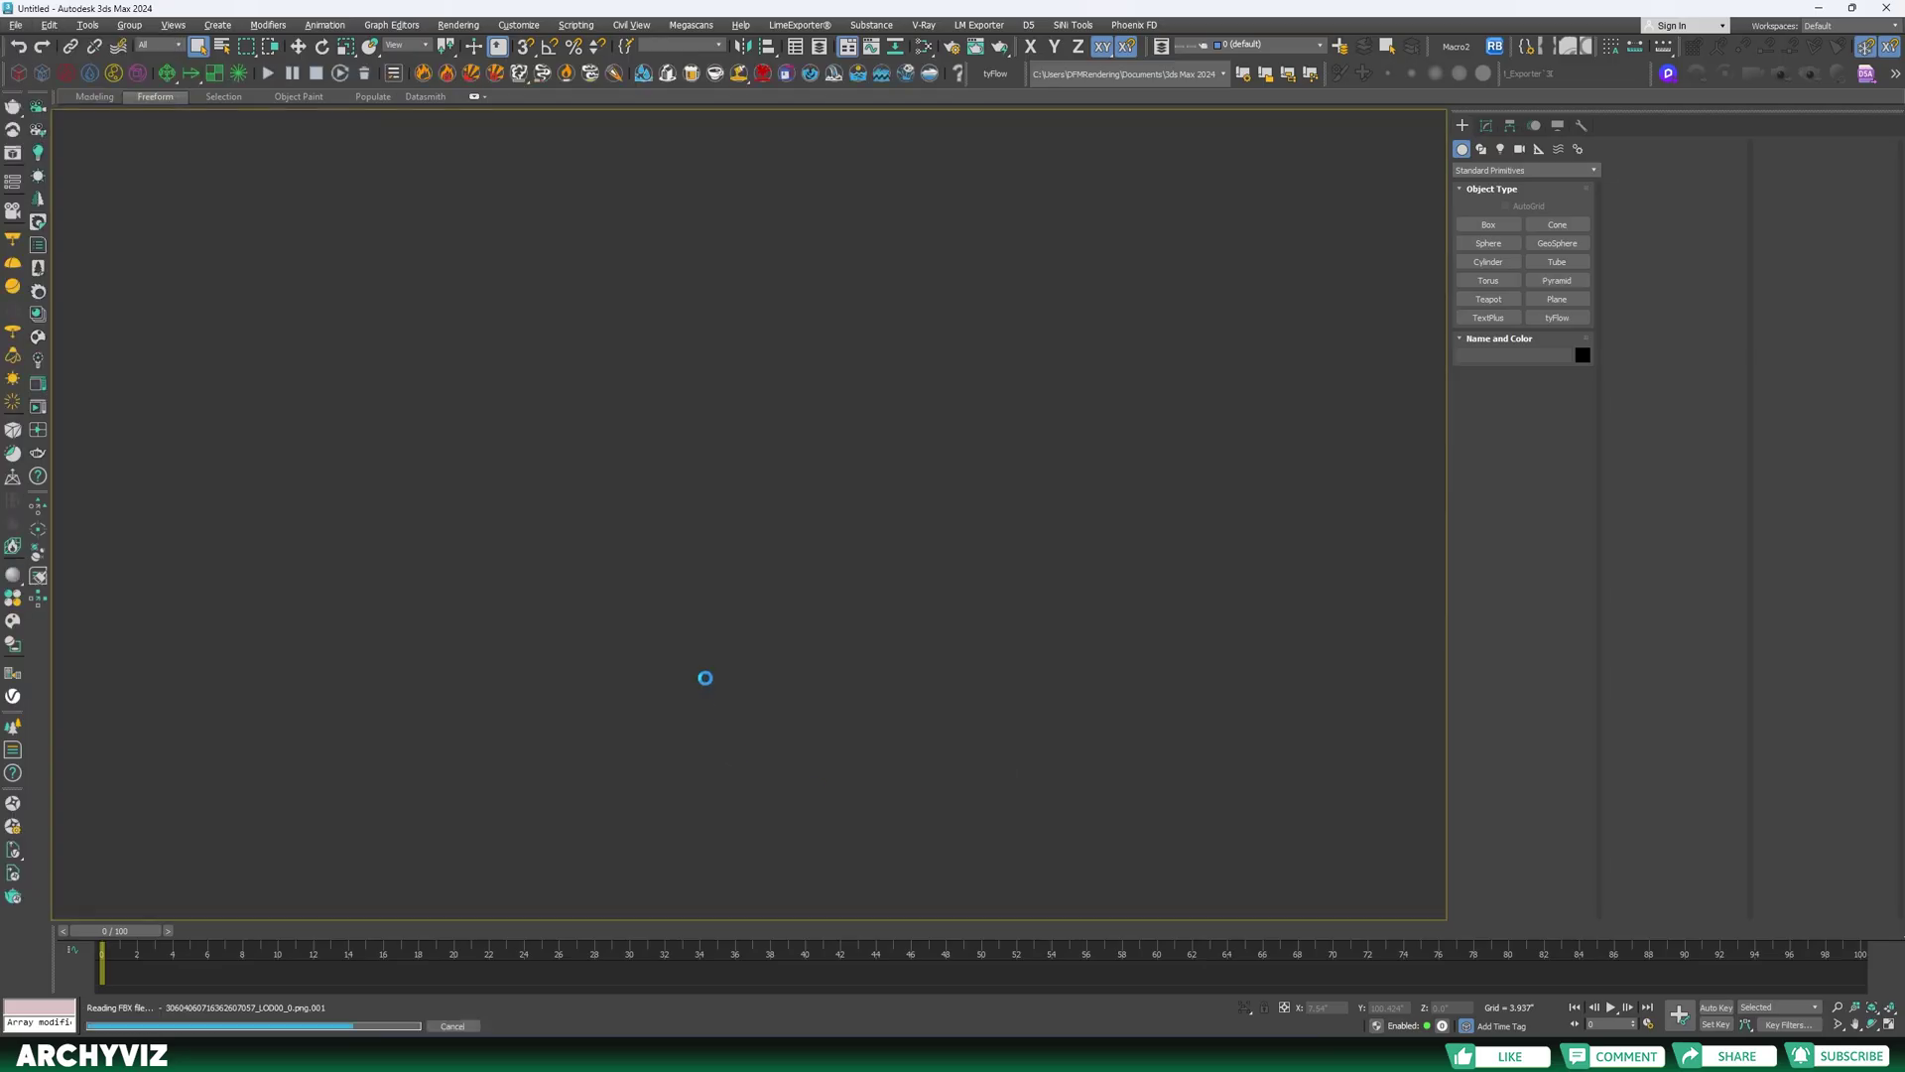
Orbit the perspective view so the Eiffel Tower stands upright and deselect the terrain
{"action": "middle_click_drag", "start_coordinate": [751, 652], "coordinate": [1128, 796], "text": "alt"}
{"action": "left_click", "coordinate": [1127, 796]}
{"action": "scroll", "coordinate": [1127, 796], "scroll_direction": "up", "scroll_amount": 8}
{"action": "key", "text": "shift+z"}
{"action": "key", "text": "shift+z"}
{"action": "left_click", "coordinate": [95, 119]}
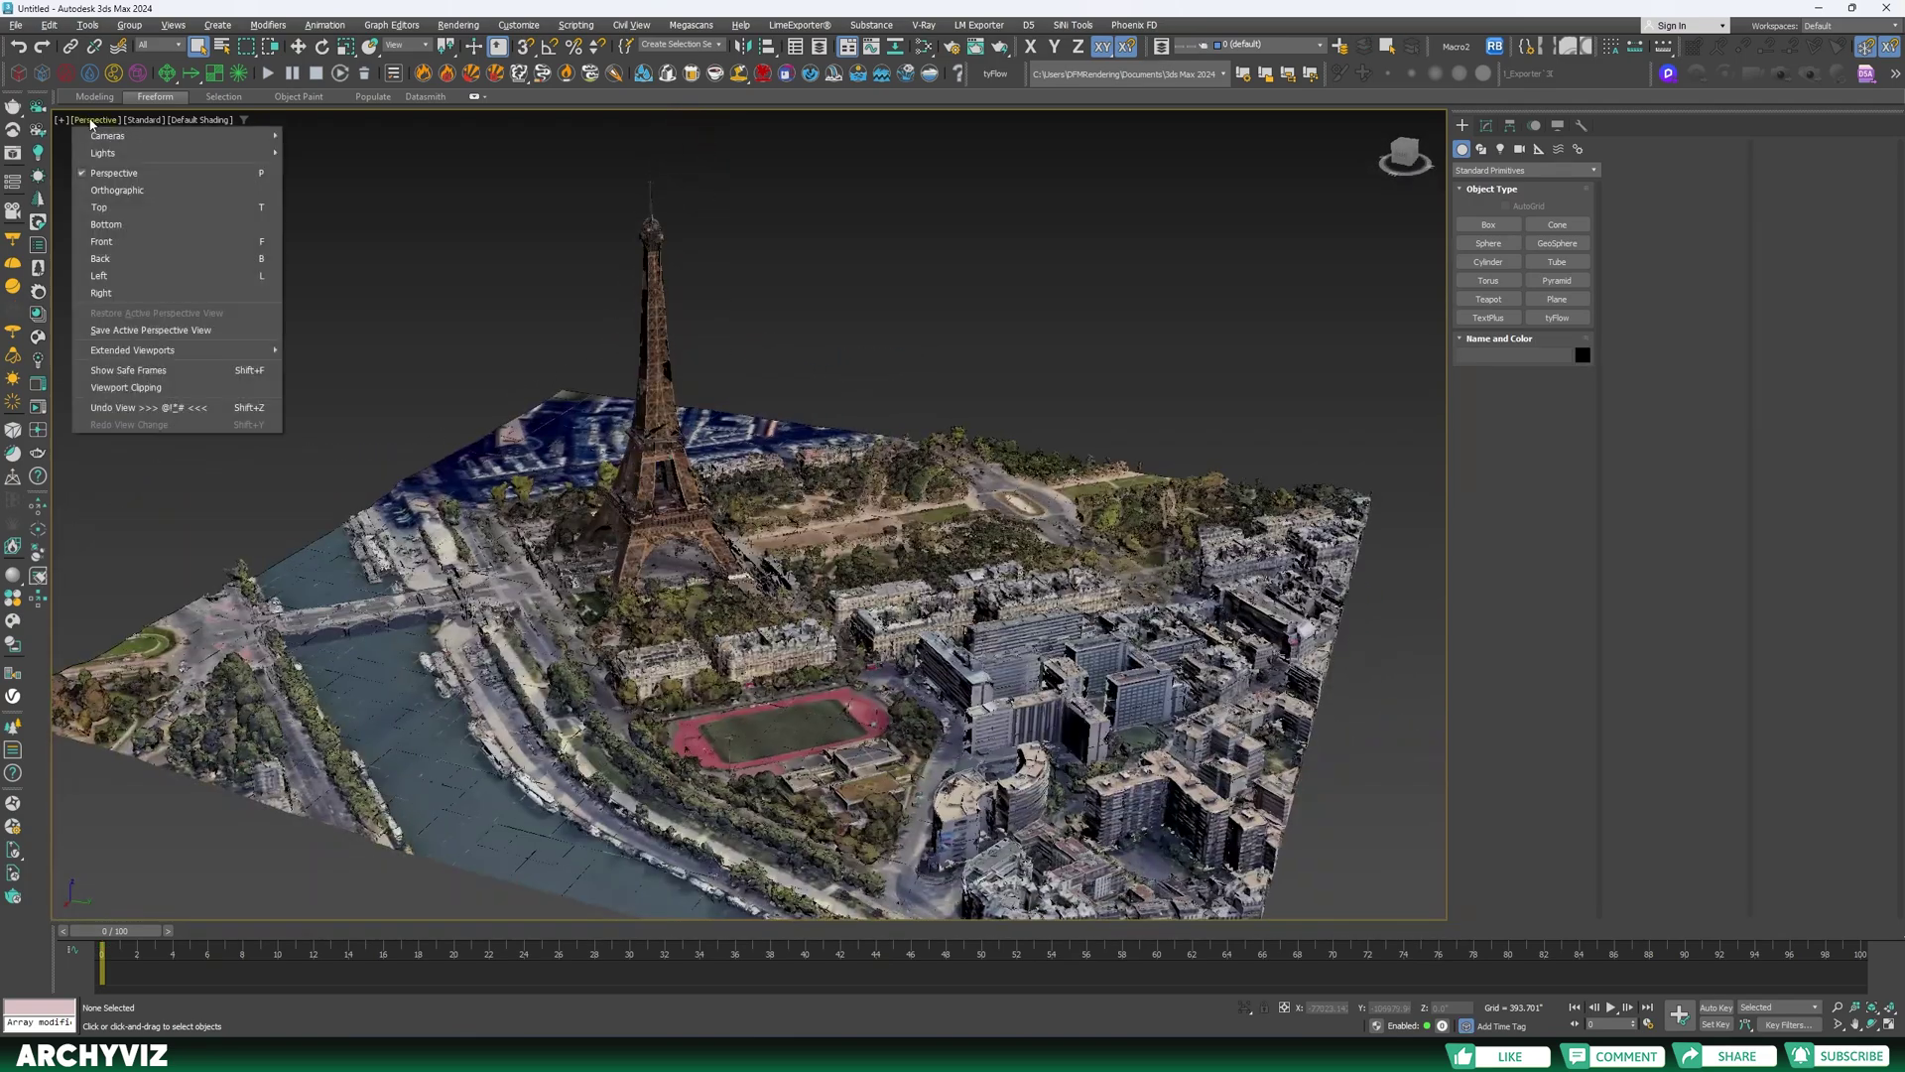
Turn on Show Safe Frames in the 3ds Max viewport
{"action": "left_click", "coordinate": [149, 369]}
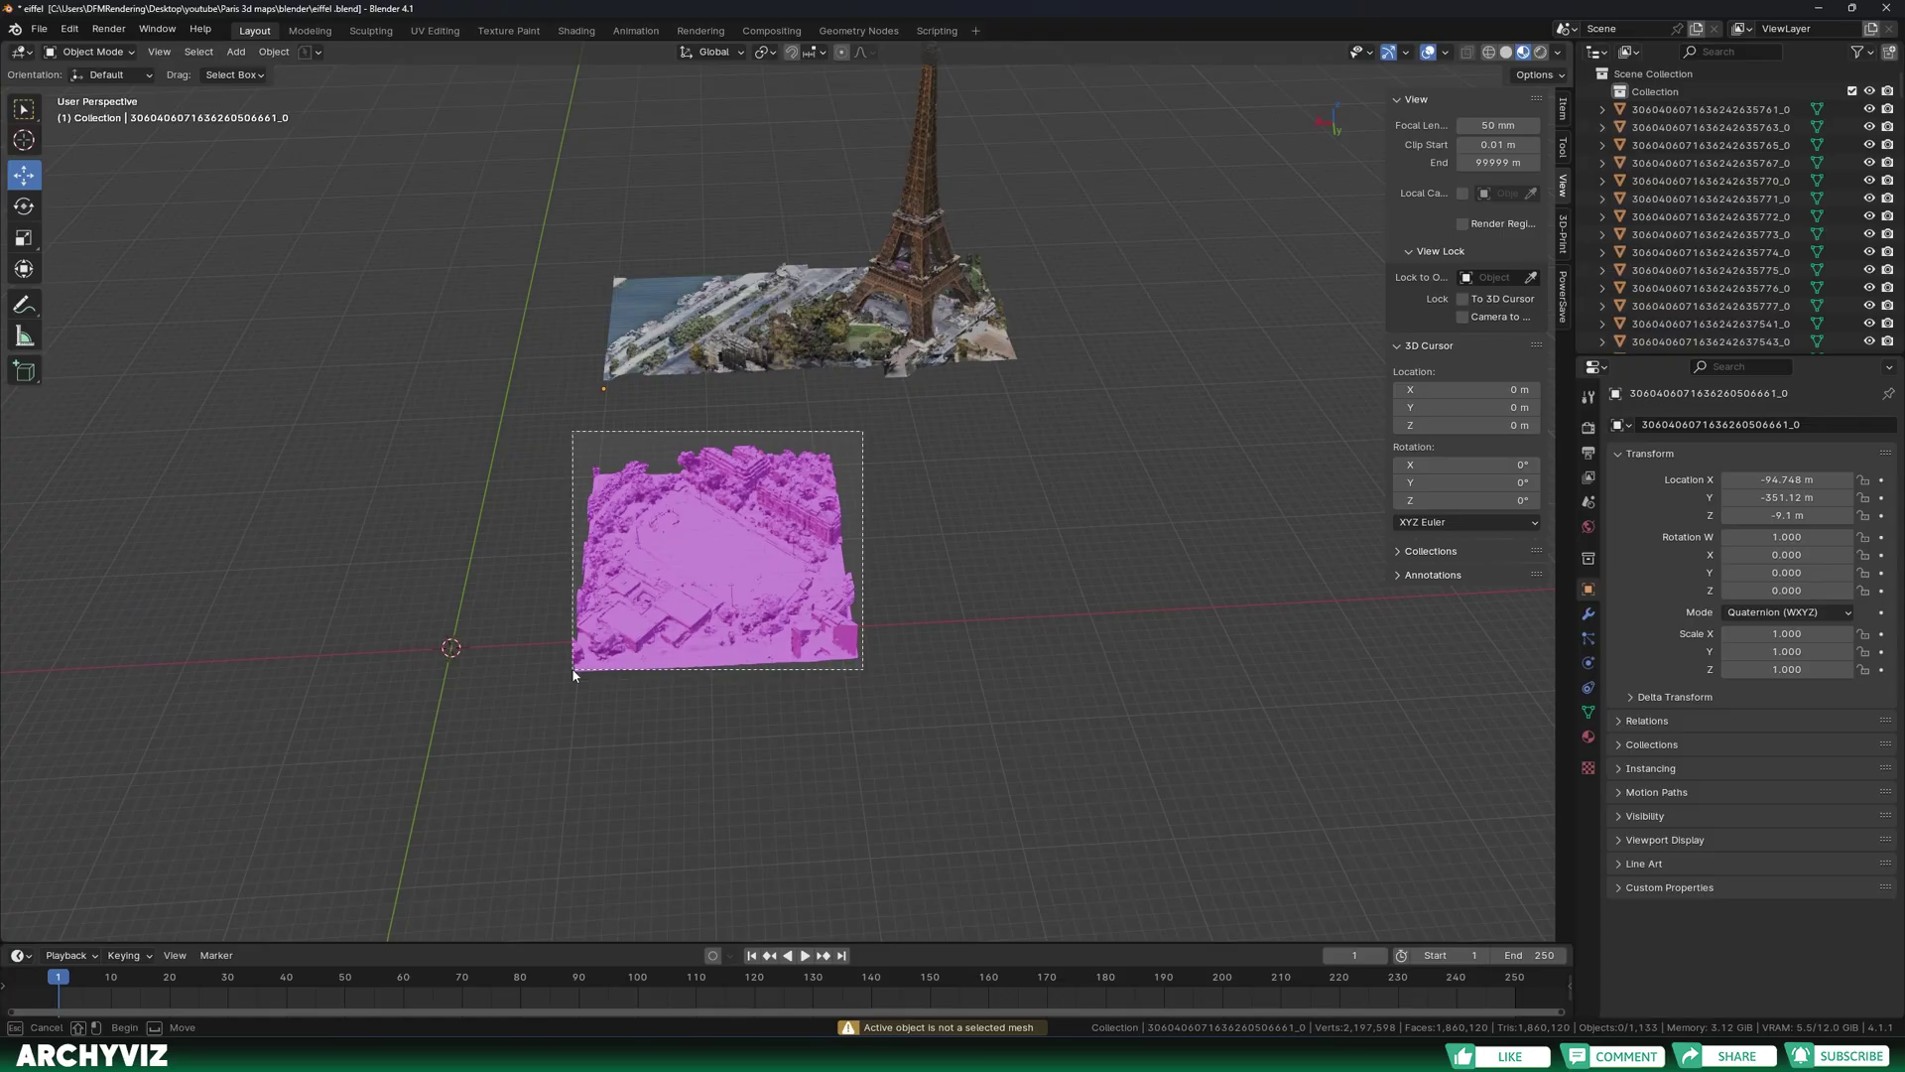
{"action": "left_click_drag", "start_coordinate": [573, 674], "coordinate": [575, 675]}
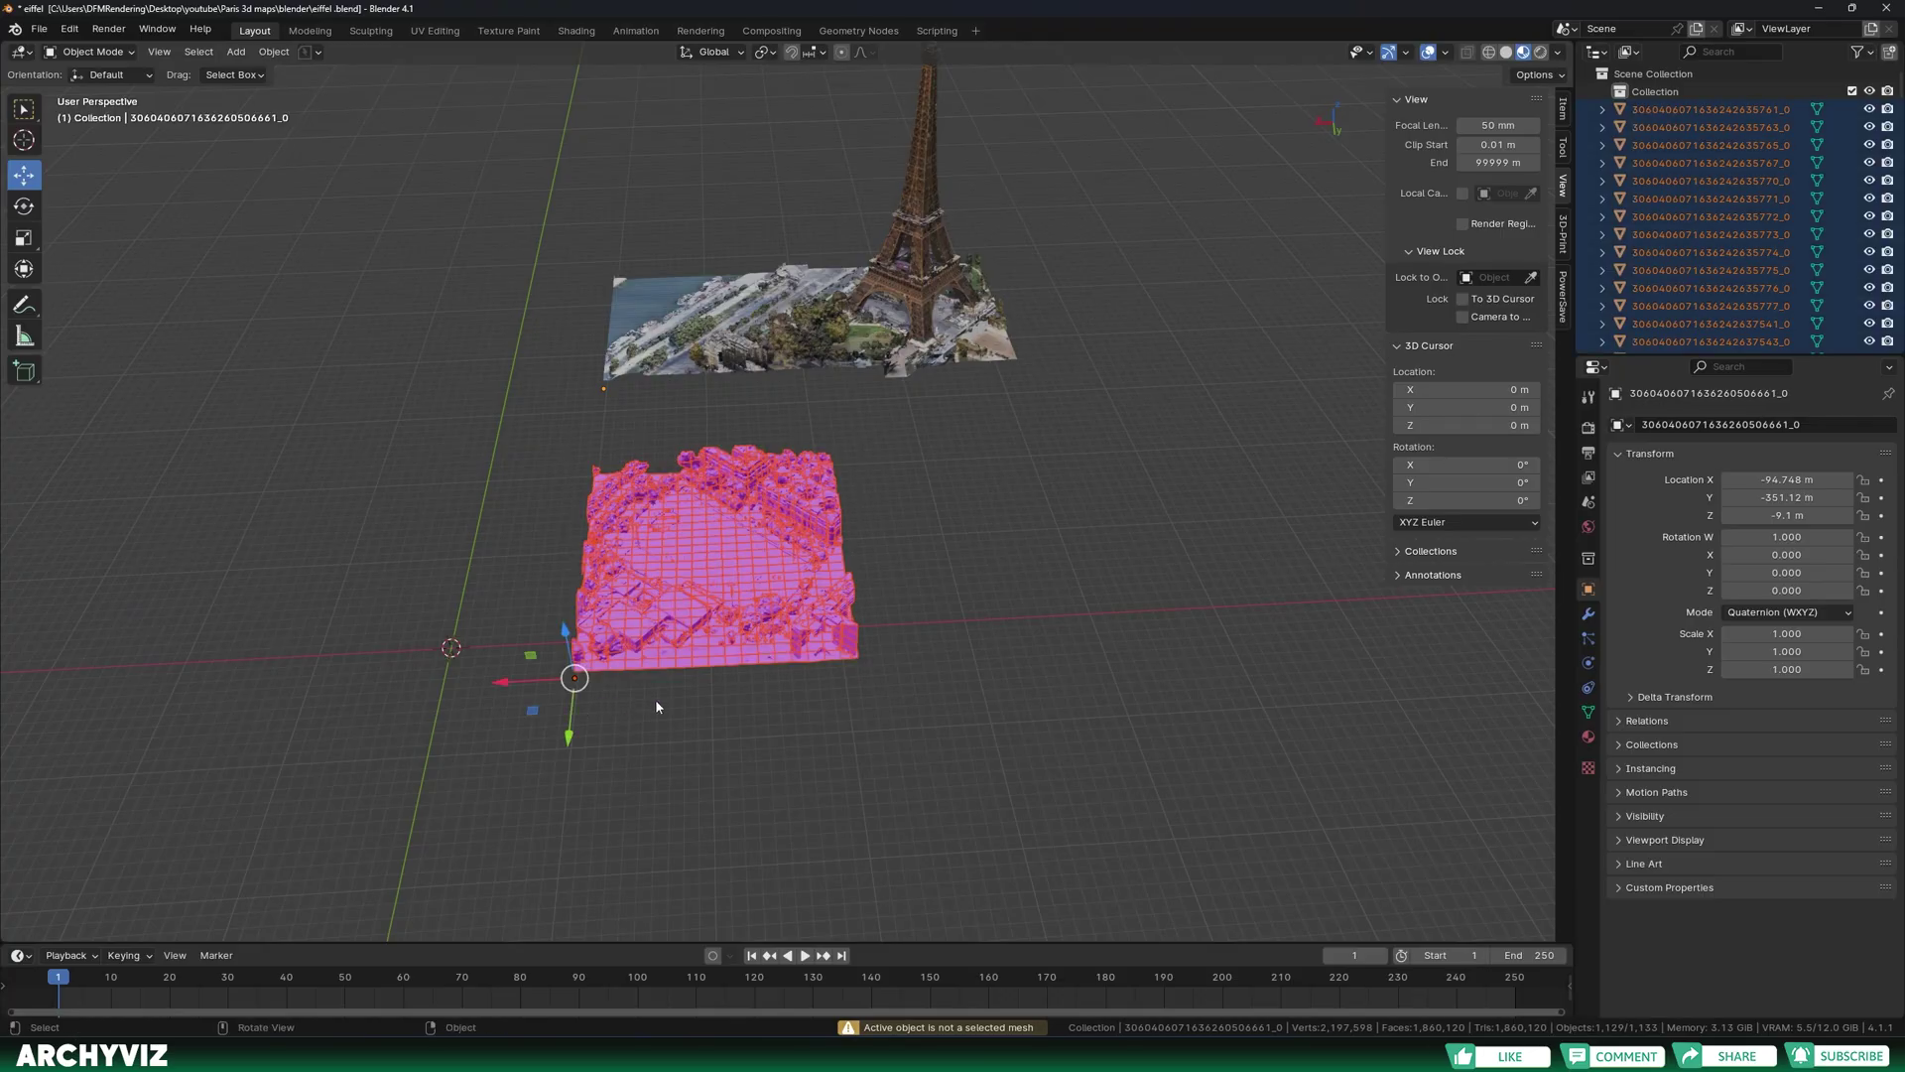
{"action": "left_click", "coordinate": [656, 707]}
{"action": "left_click", "coordinate": [605, 392]}
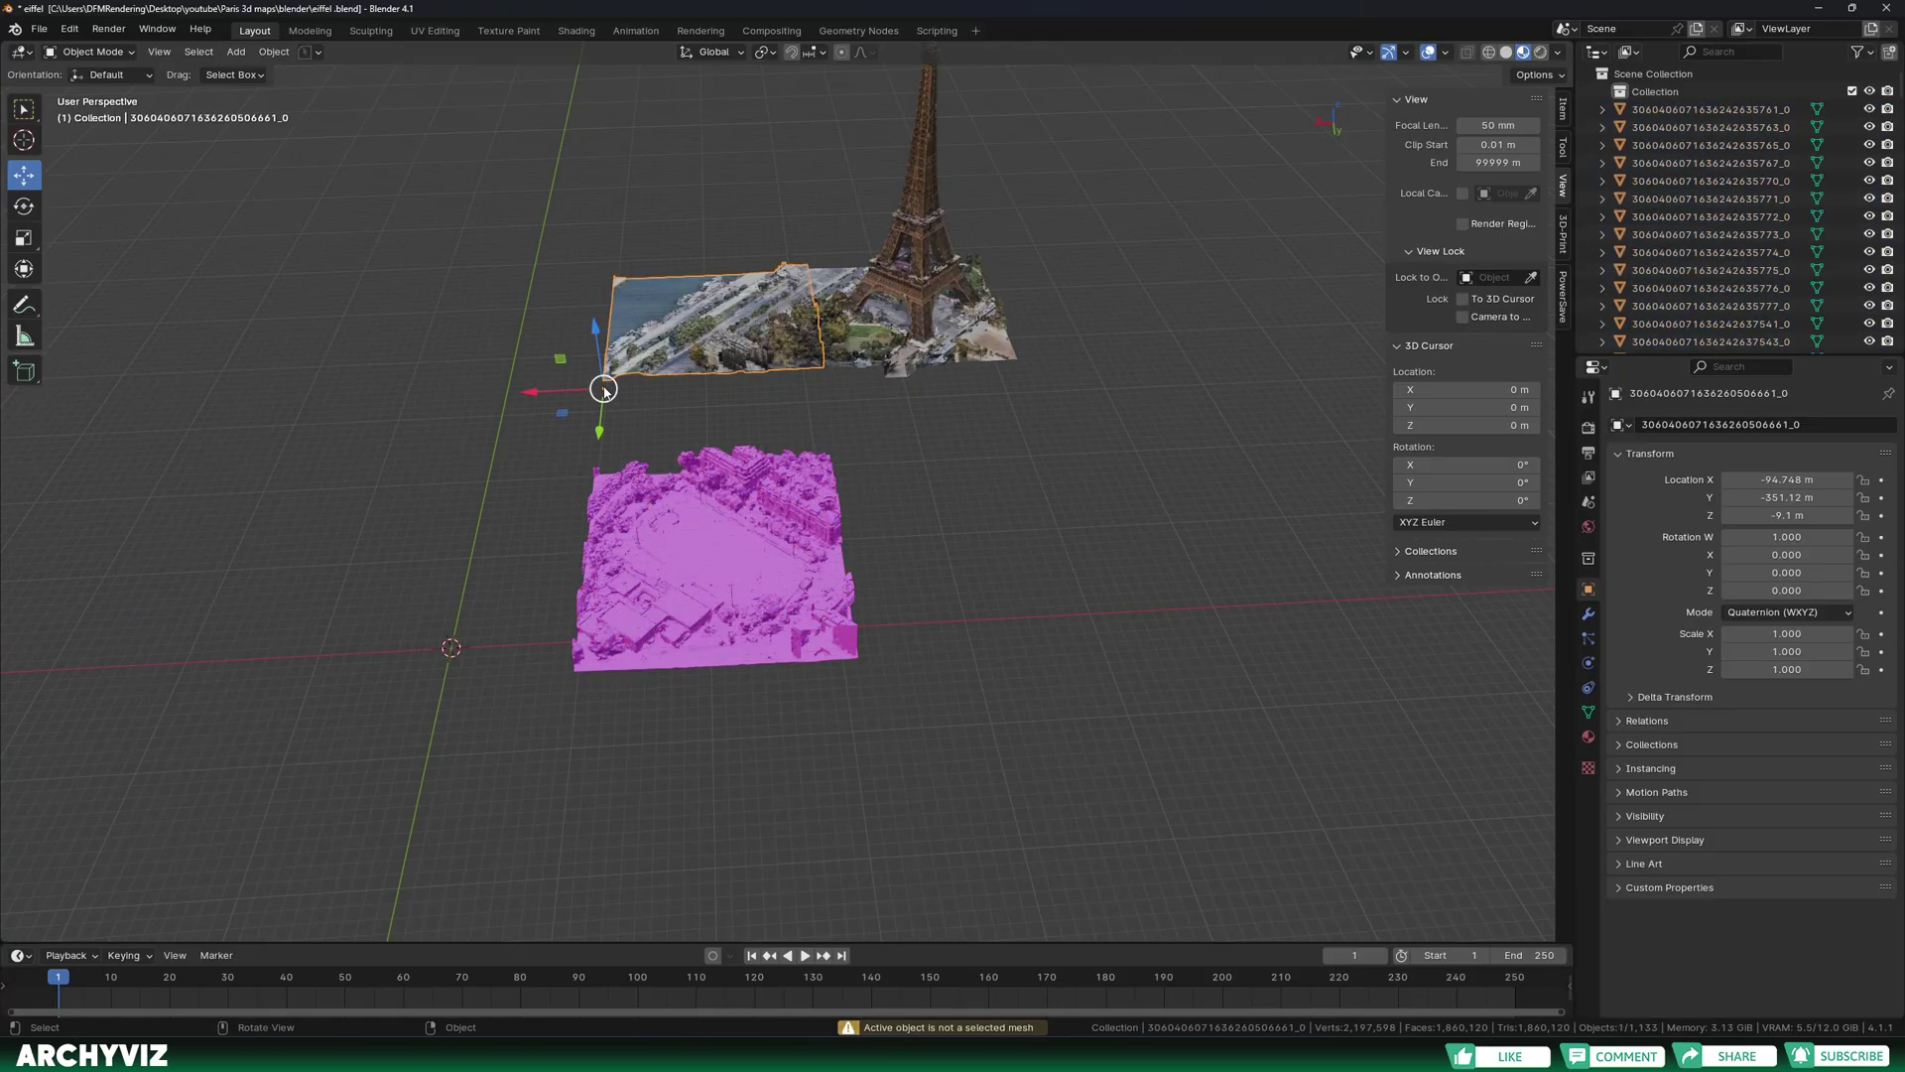
{"action": "left_click", "coordinate": [573, 679]}
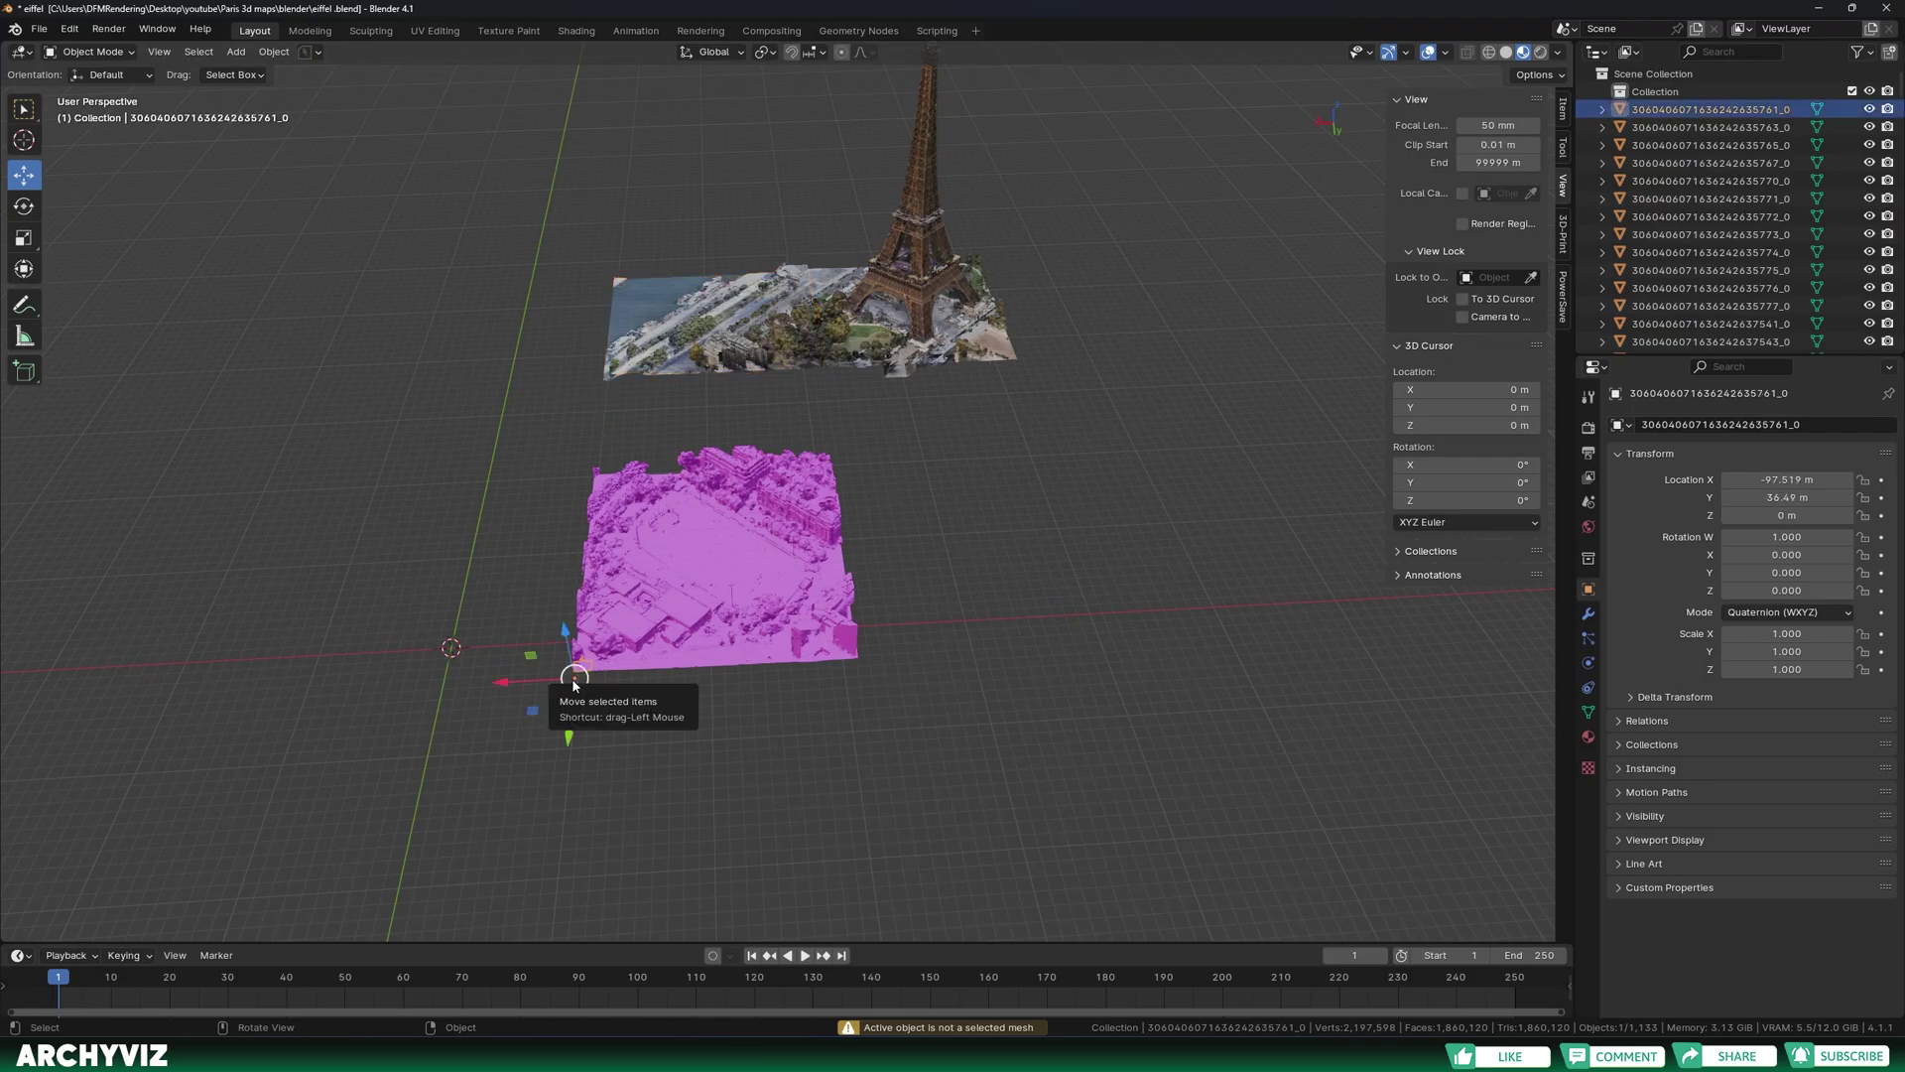
{"action": "key", "text": "Delete"}
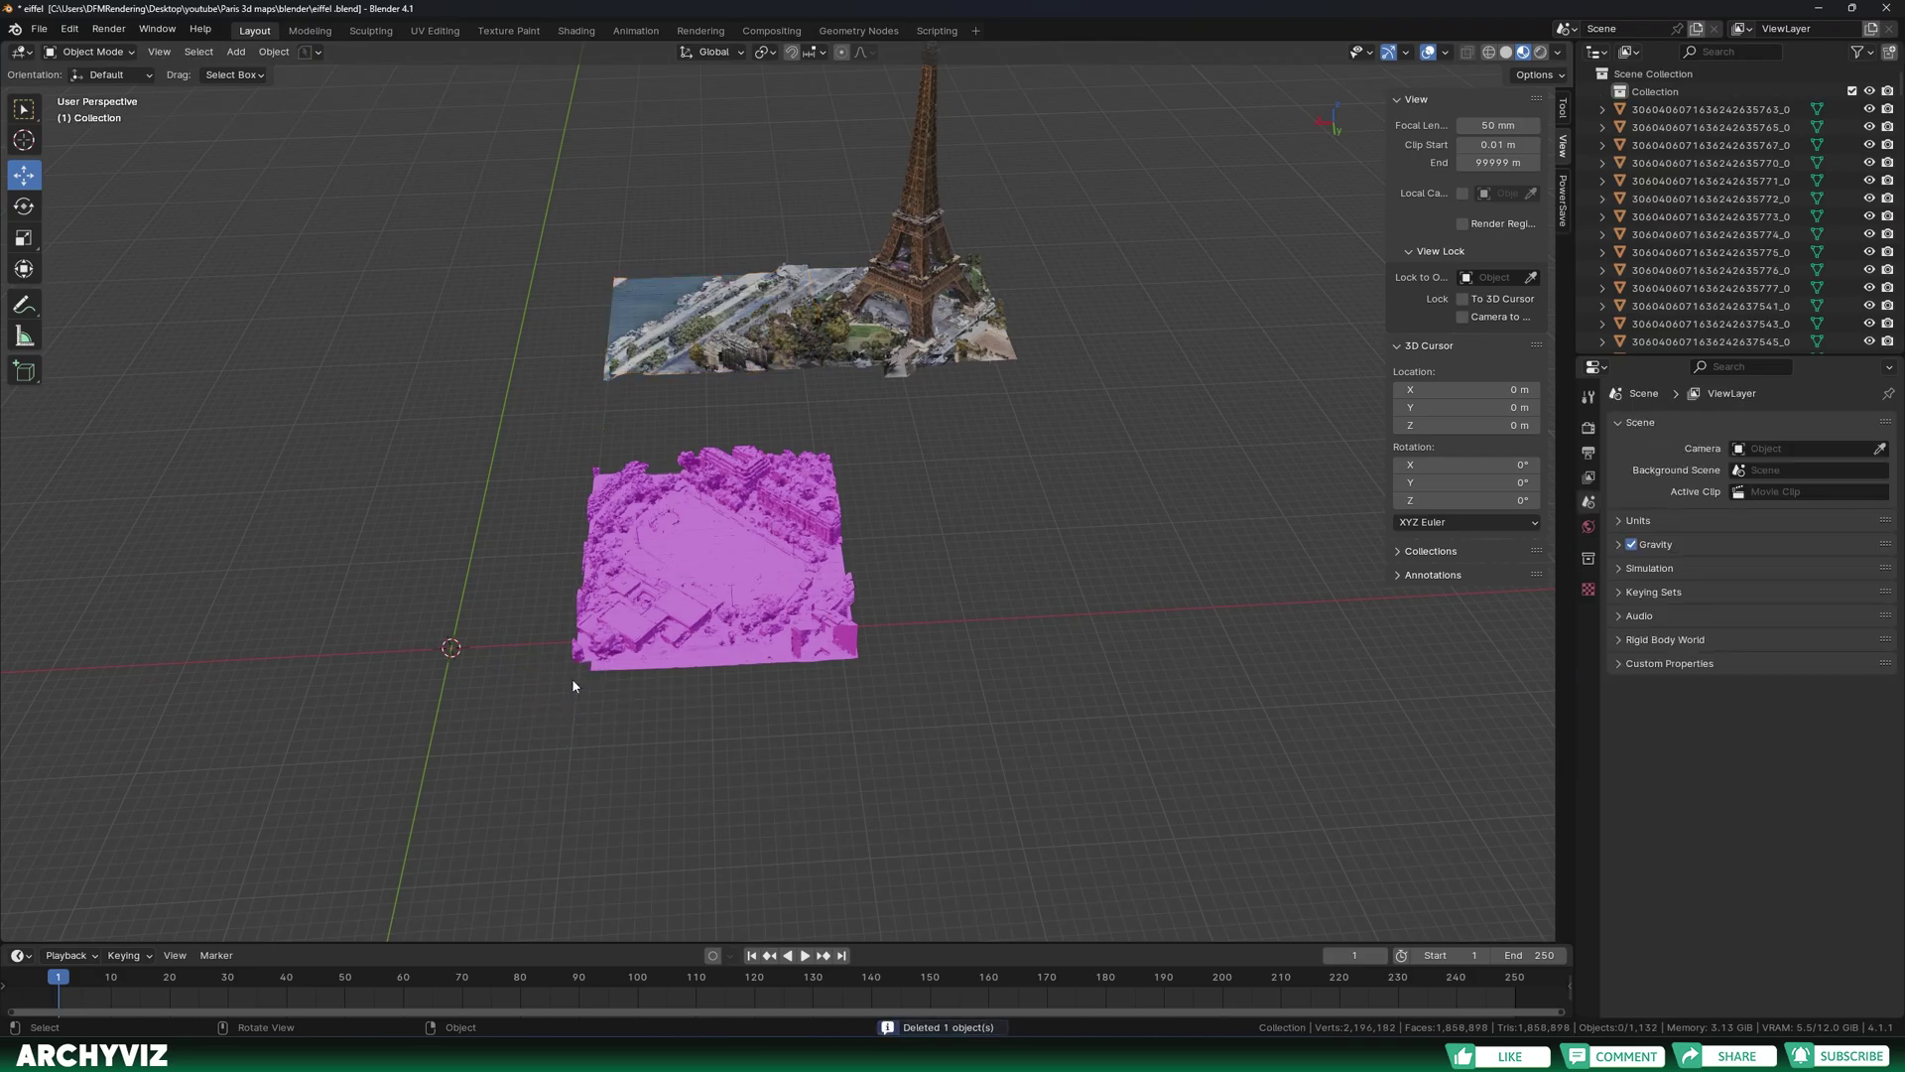
{"action": "key", "text": "ctrl+z"}
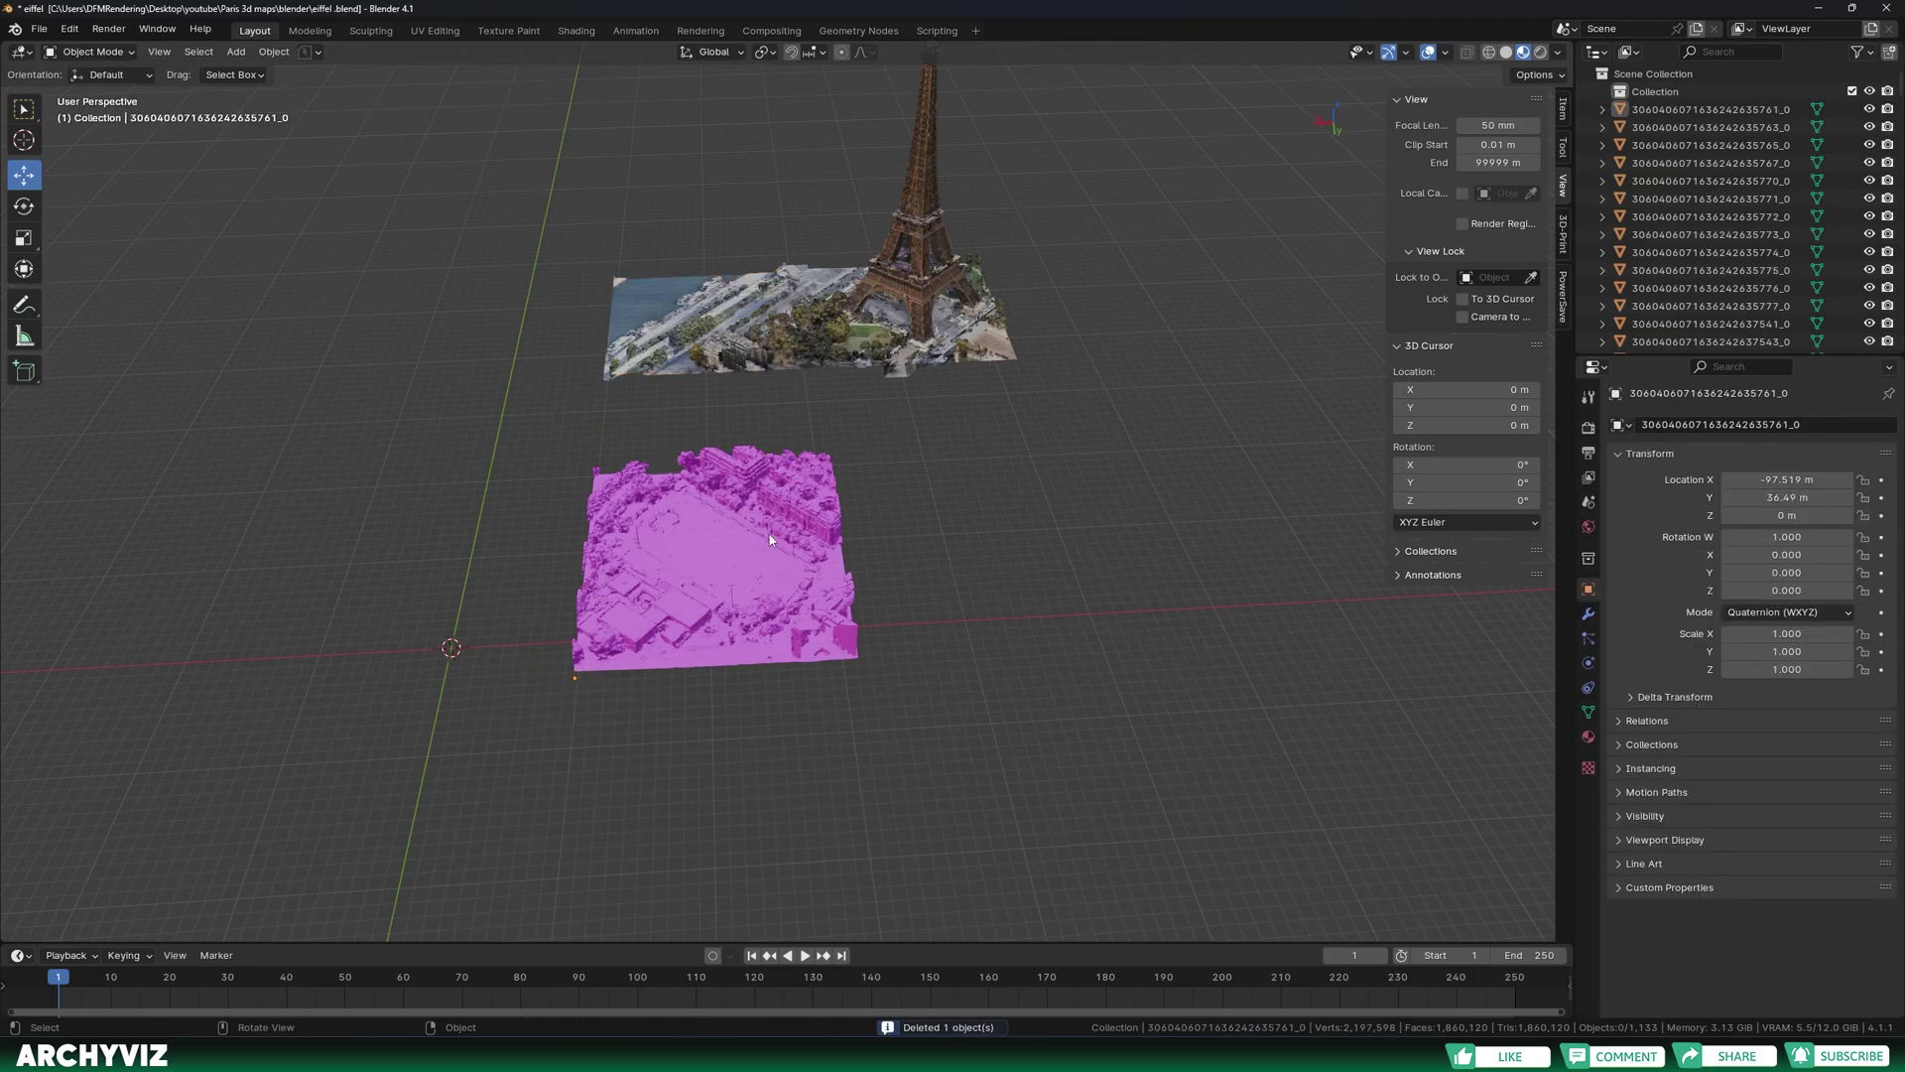
{"action": "left_click", "coordinate": [770, 537]}
{"action": "left_click", "coordinate": [794, 663]}
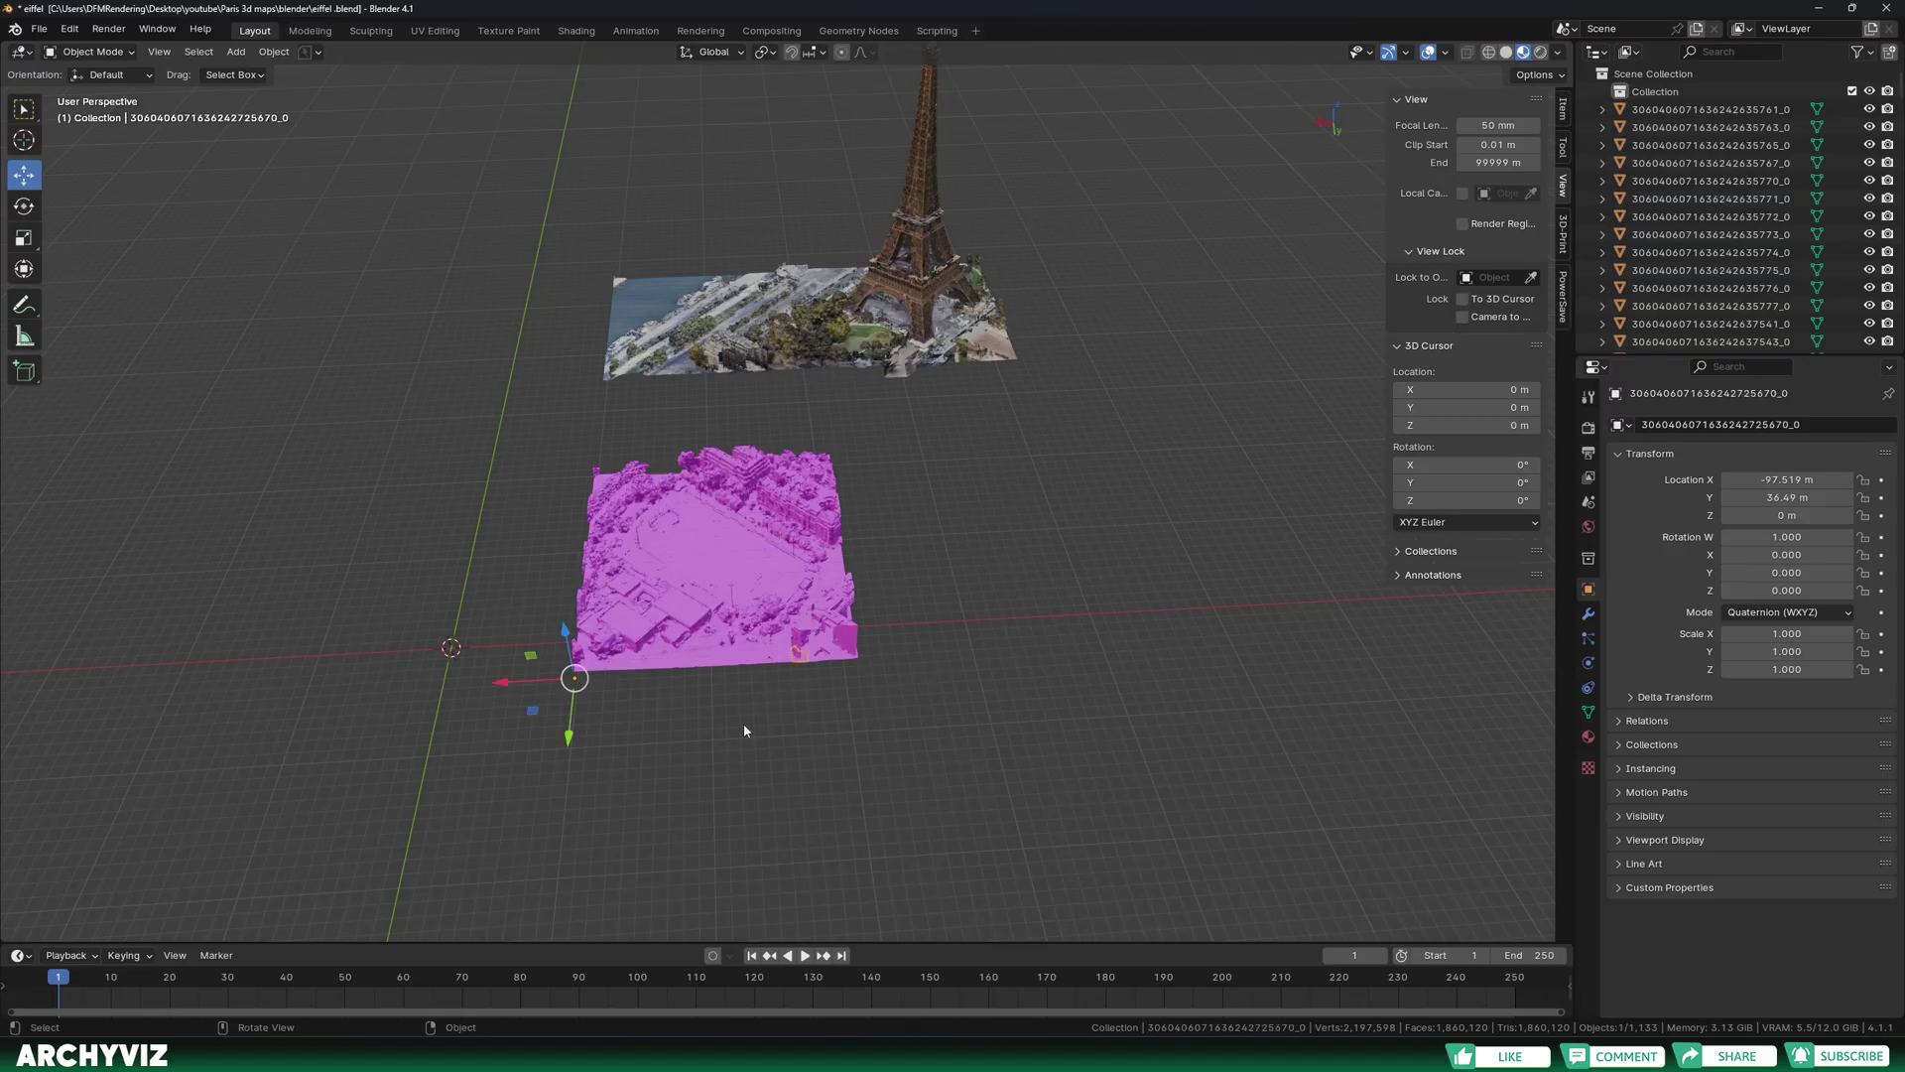
{"action": "left_click", "coordinate": [742, 723]}
{"action": "mouse_move", "coordinate": [847, 454]}
{"action": "middle_mouse_down"}
{"action": "mouse_move", "coordinate": [851, 486]}
{"action": "mouse_move", "coordinate": [872, 442]}
{"action": "middle_mouse_up"}
{"action": "key", "text": "a"}
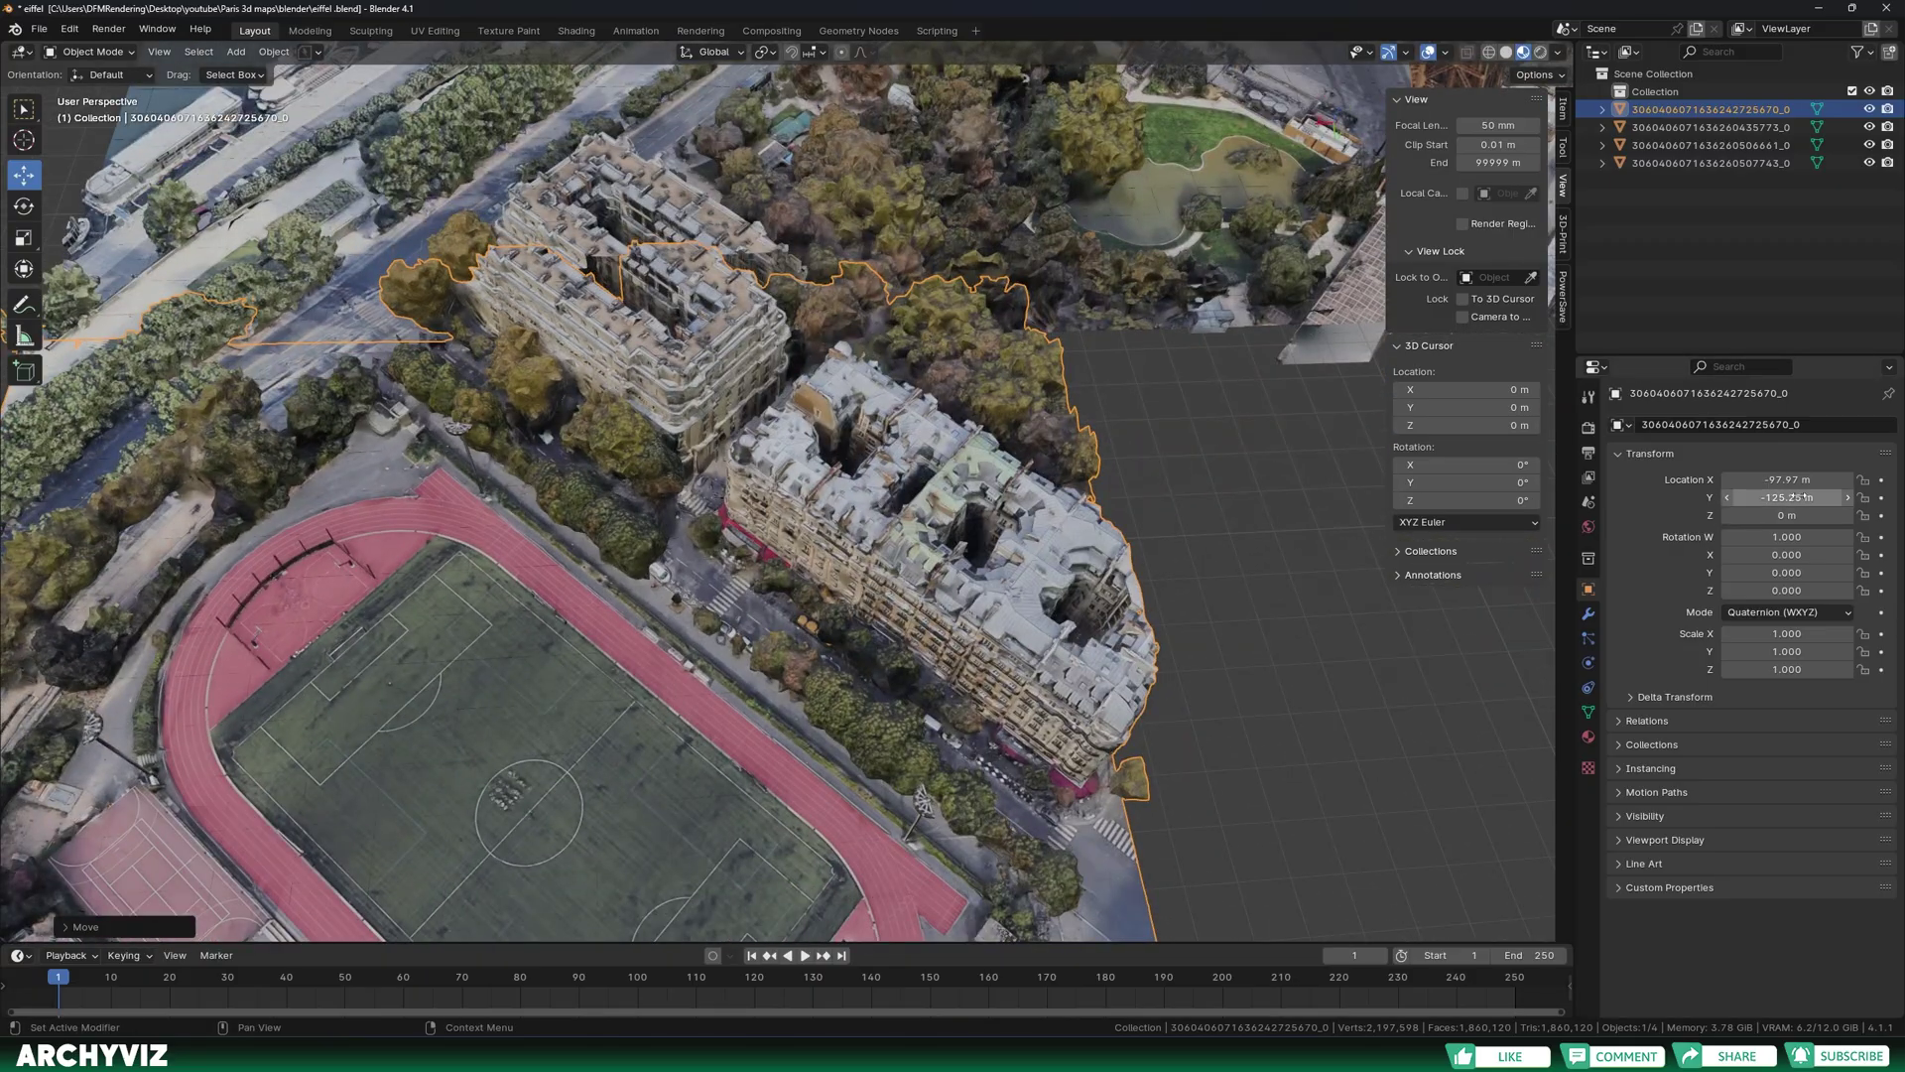
Shift the selected tile along Y and X to line it up, then report missing texture files
{"action": "left_click_drag", "start_coordinate": [1801, 496], "coordinate": [1767, 496]}
{"action": "middle_click_drag", "start_coordinate": [635, 516], "coordinate": [377, 783]}
{"action": "scroll", "coordinate": [377, 783], "scroll_direction": "up", "scroll_amount": 2}
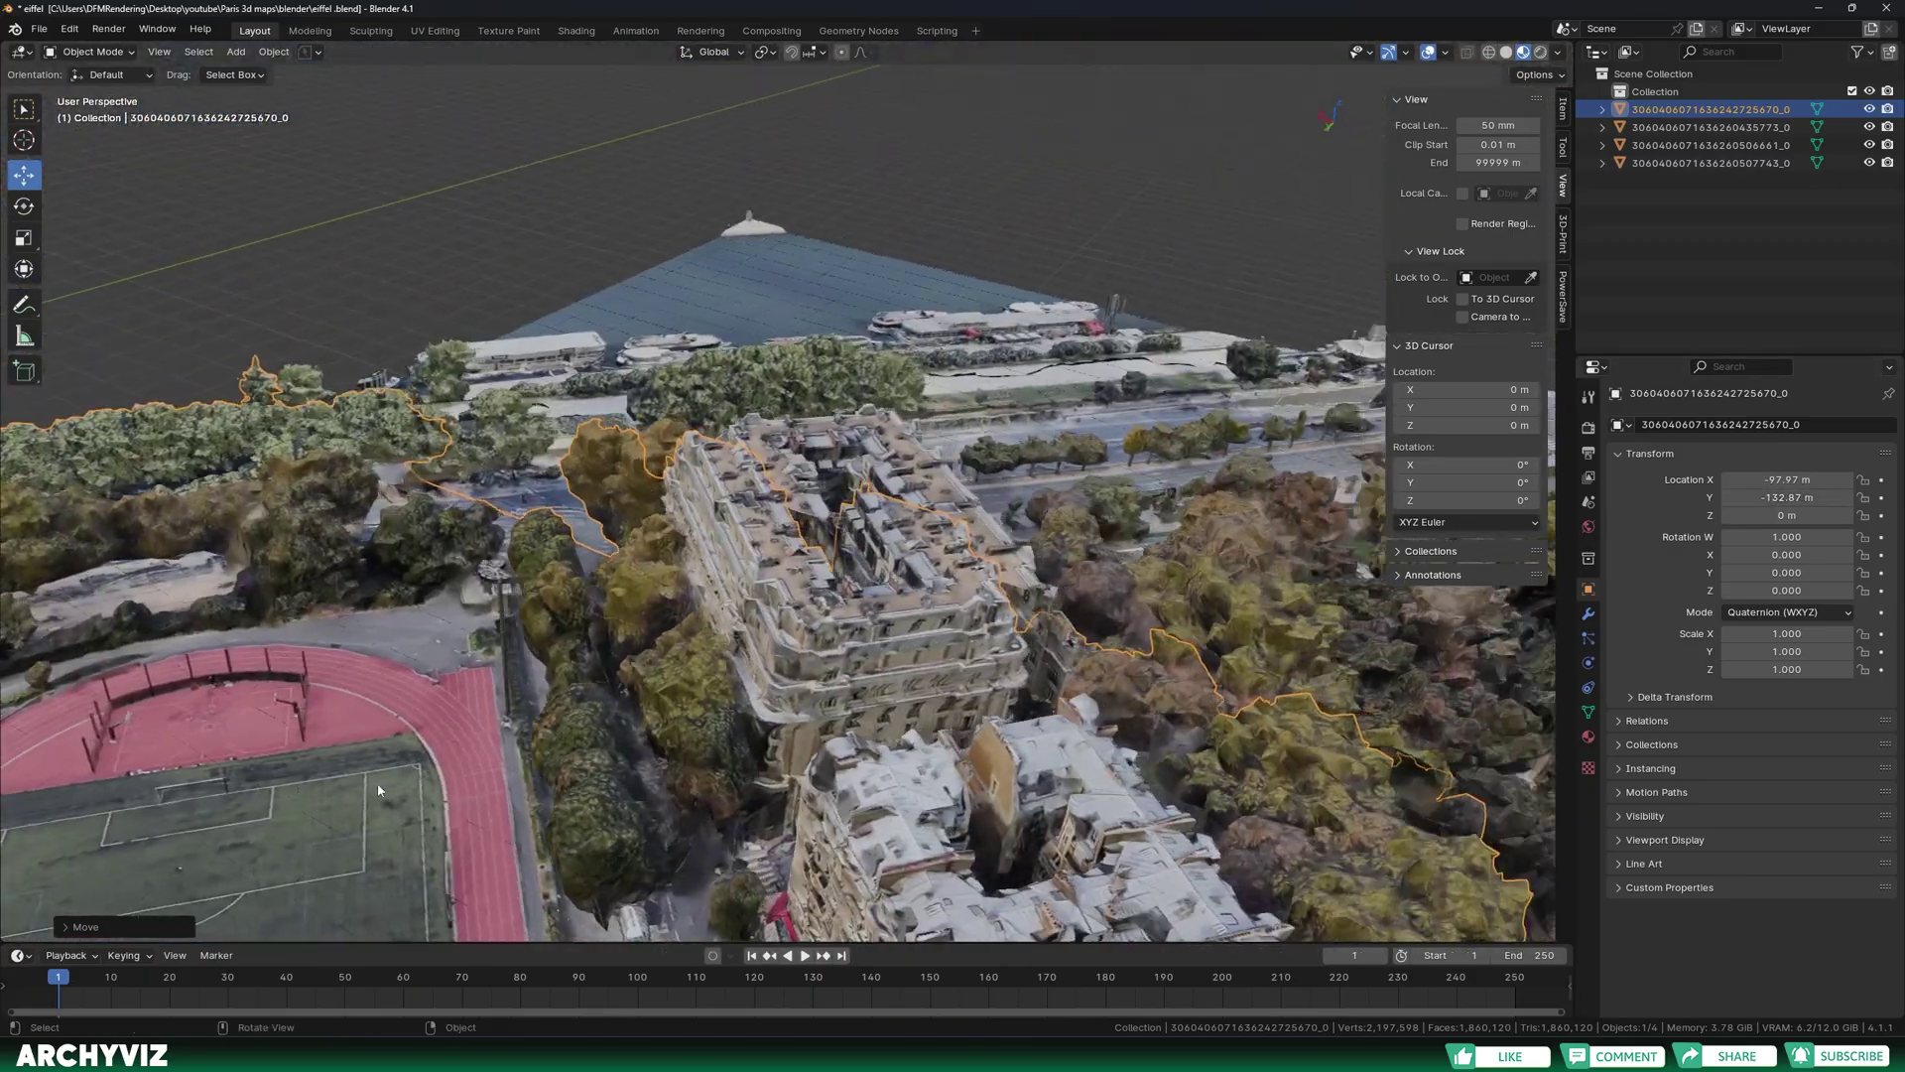
{"action": "scroll", "coordinate": [377, 783], "scroll_direction": "up", "scroll_amount": 3}
{"action": "left_click_drag", "start_coordinate": [1786, 480], "coordinate": [1735, 479]}
{"action": "middle_click_drag", "start_coordinate": [890, 564], "coordinate": [860, 368]}
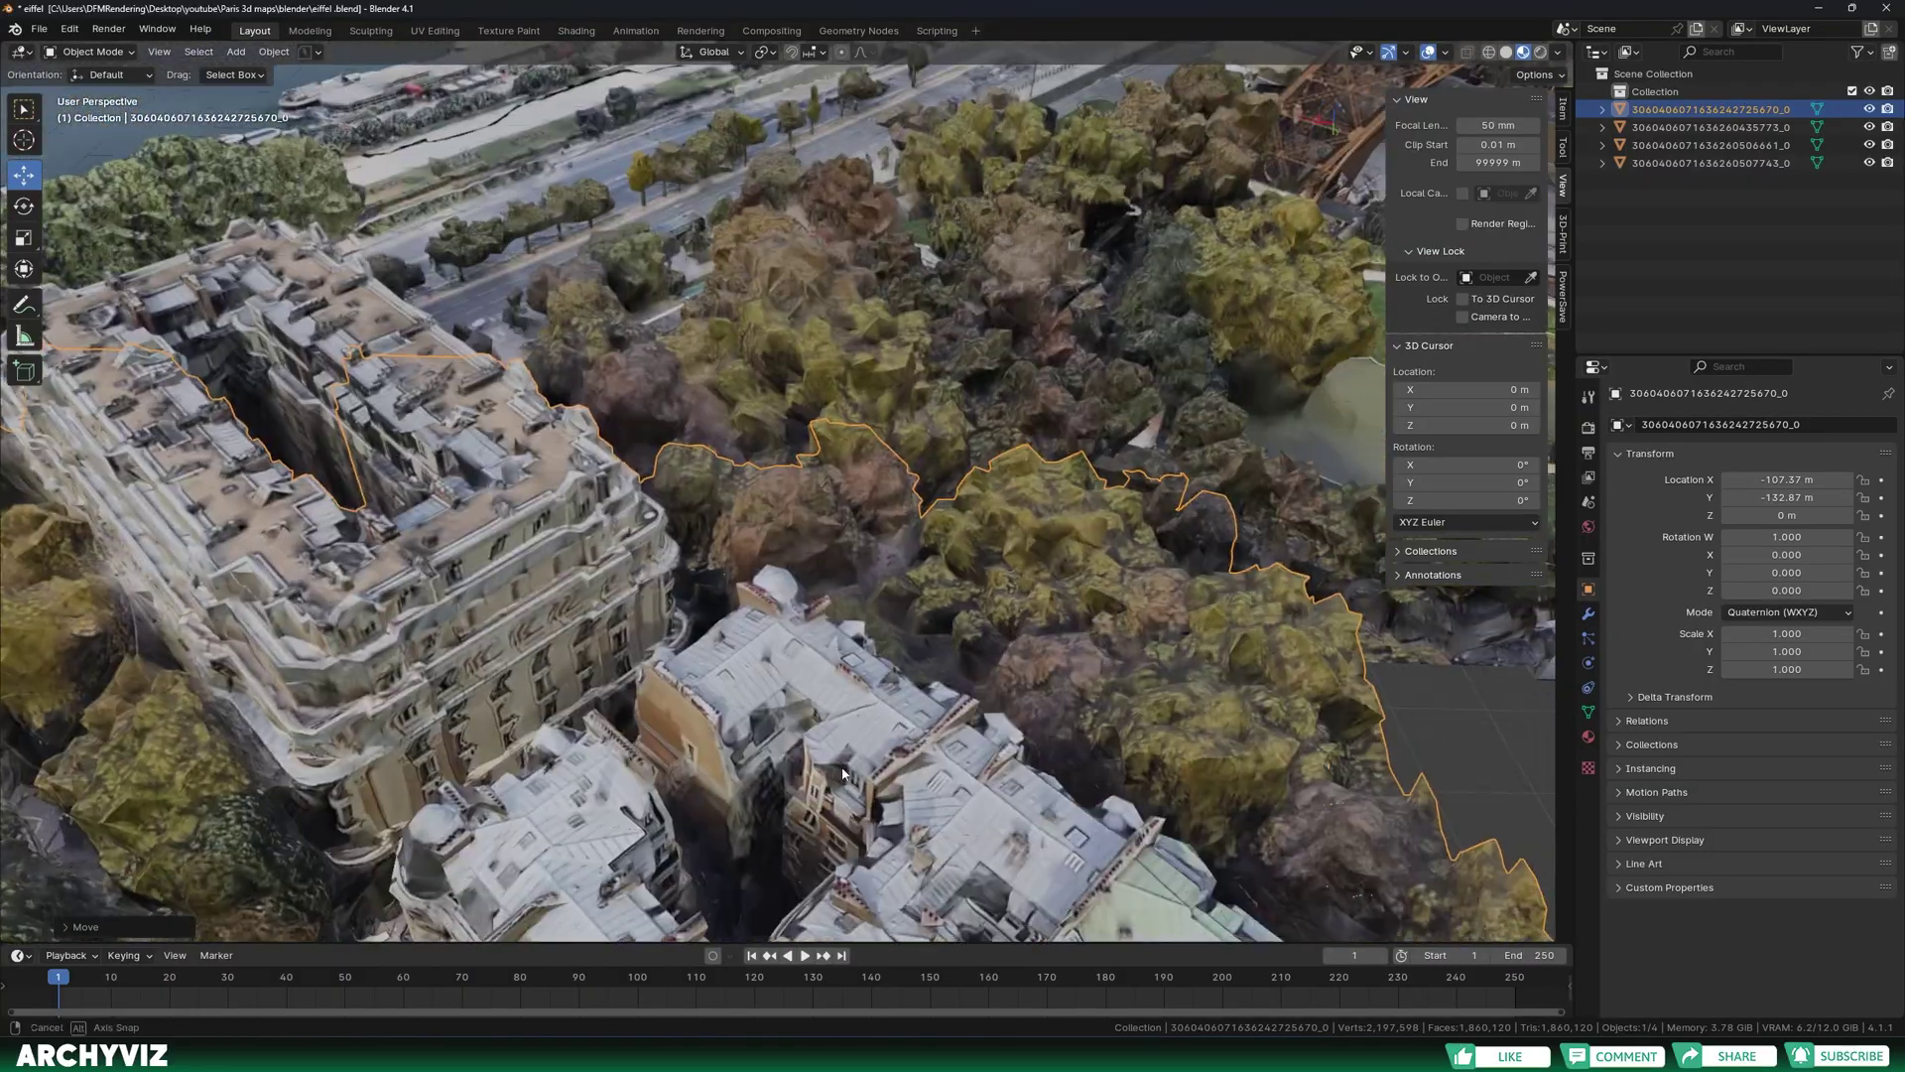
{"action": "middle_click_drag", "start_coordinate": [843, 773], "coordinate": [824, 675]}
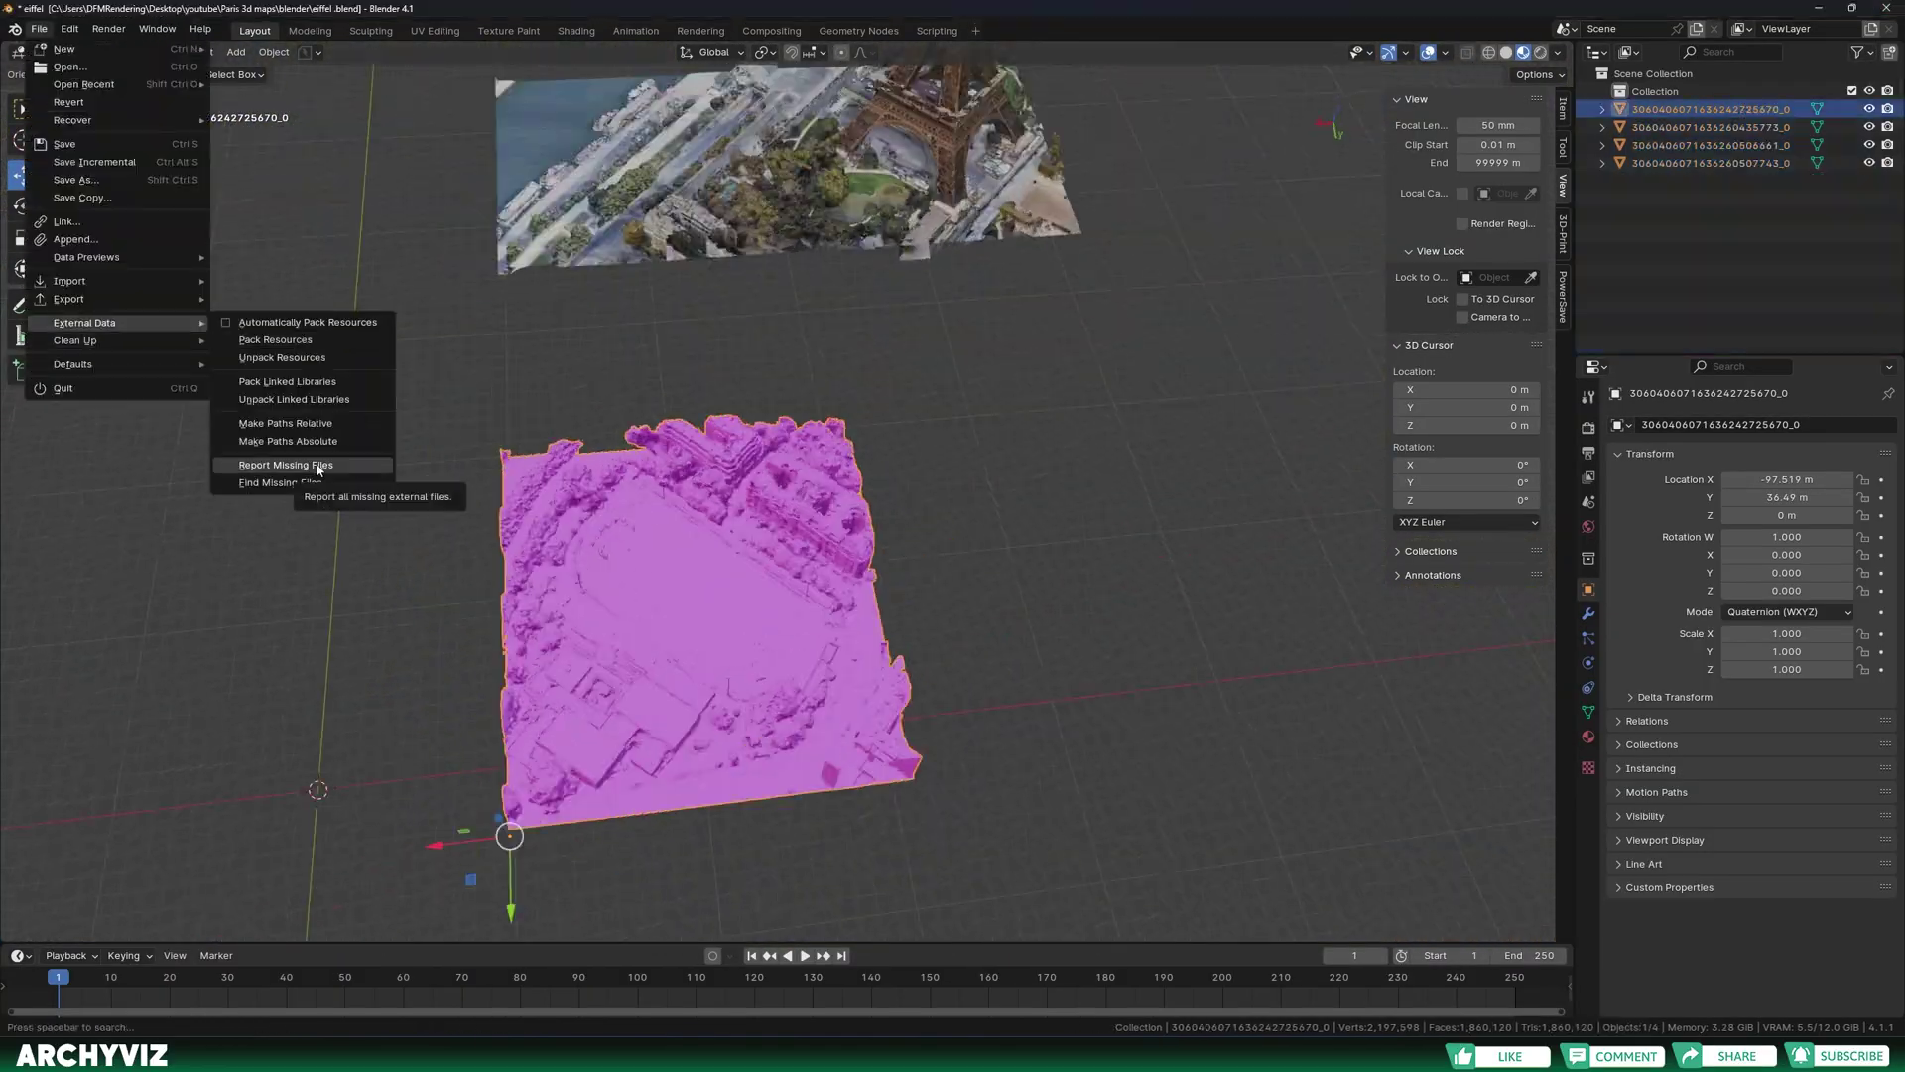
{"action": "left_click", "coordinate": [288, 465]}
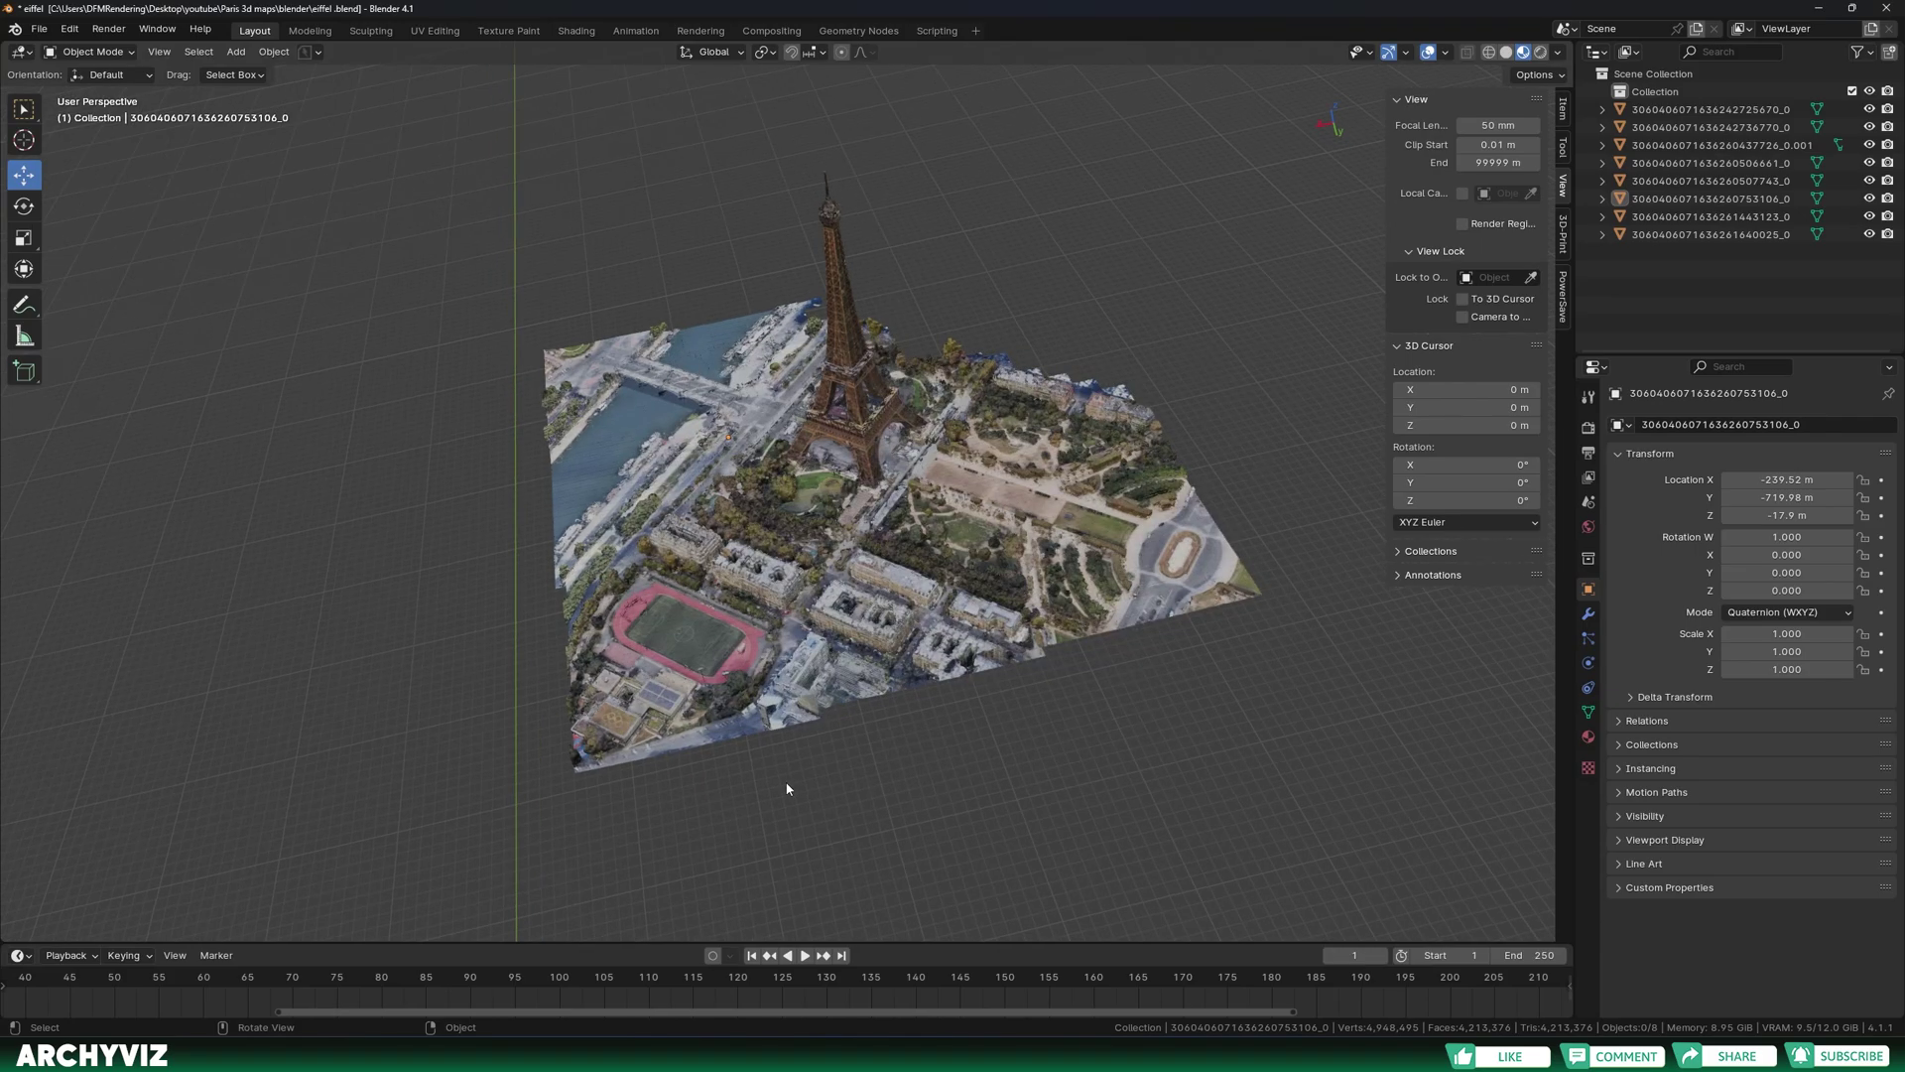
Orbit the finished Paris map, then start a Collada (.dae) export
{"action": "middle_click_drag", "start_coordinate": [787, 789], "coordinate": [487, 313]}
{"action": "left_click", "coordinate": [40, 28]}
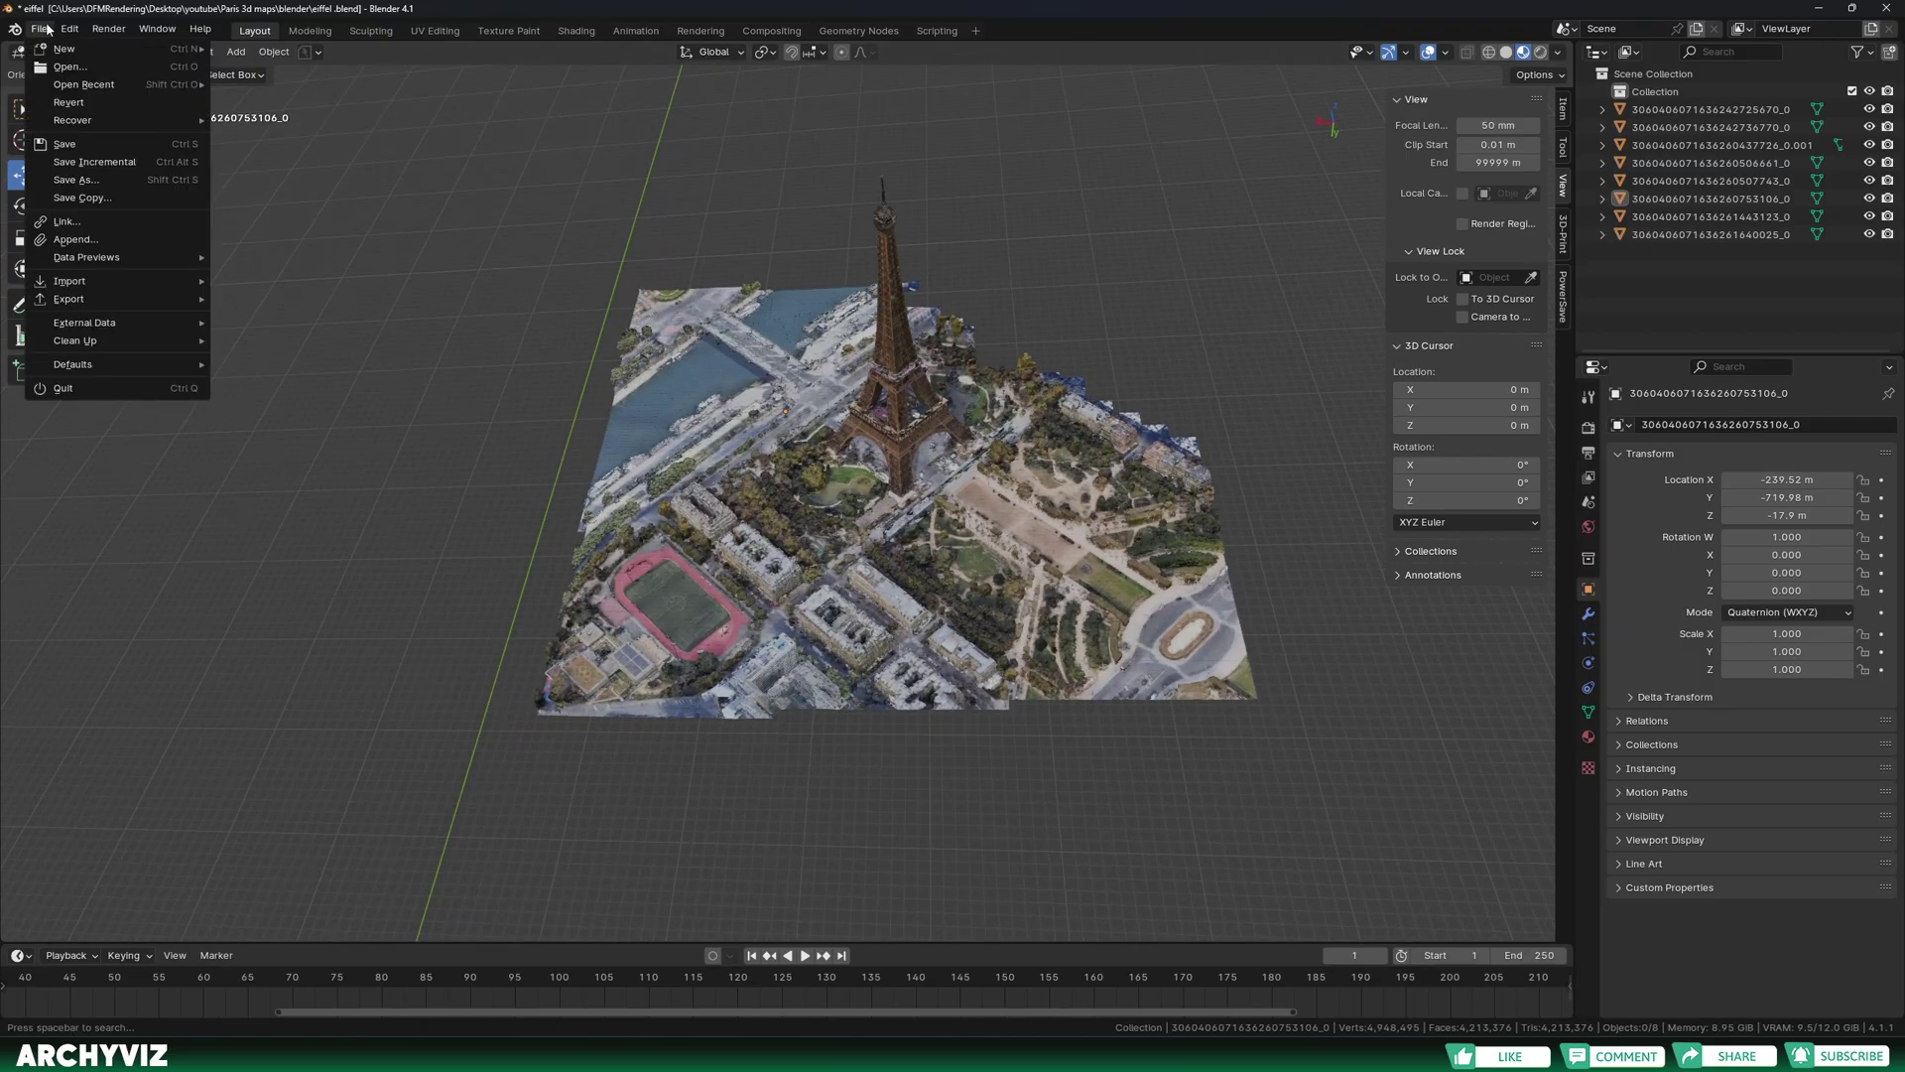
{"action": "mouse_move", "coordinate": [100, 299]}
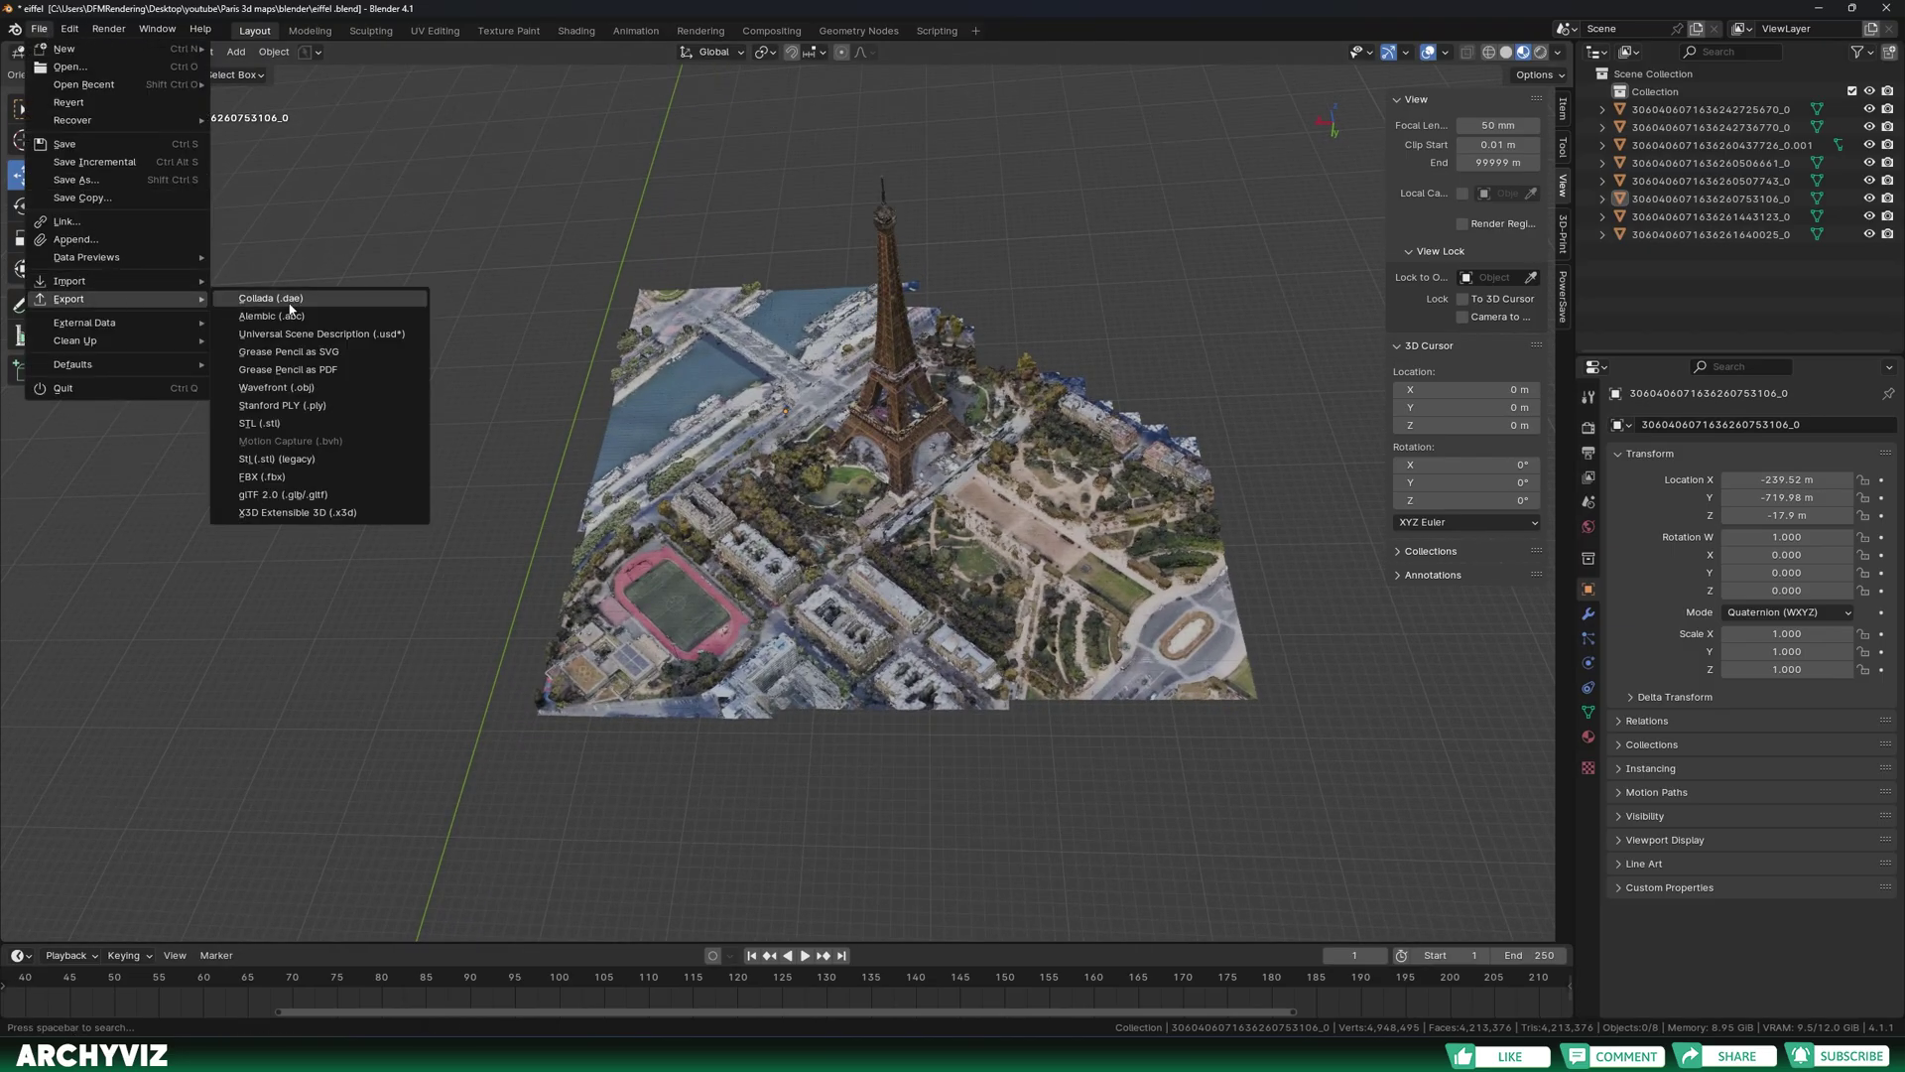
{"action": "left_click", "coordinate": [298, 304]}
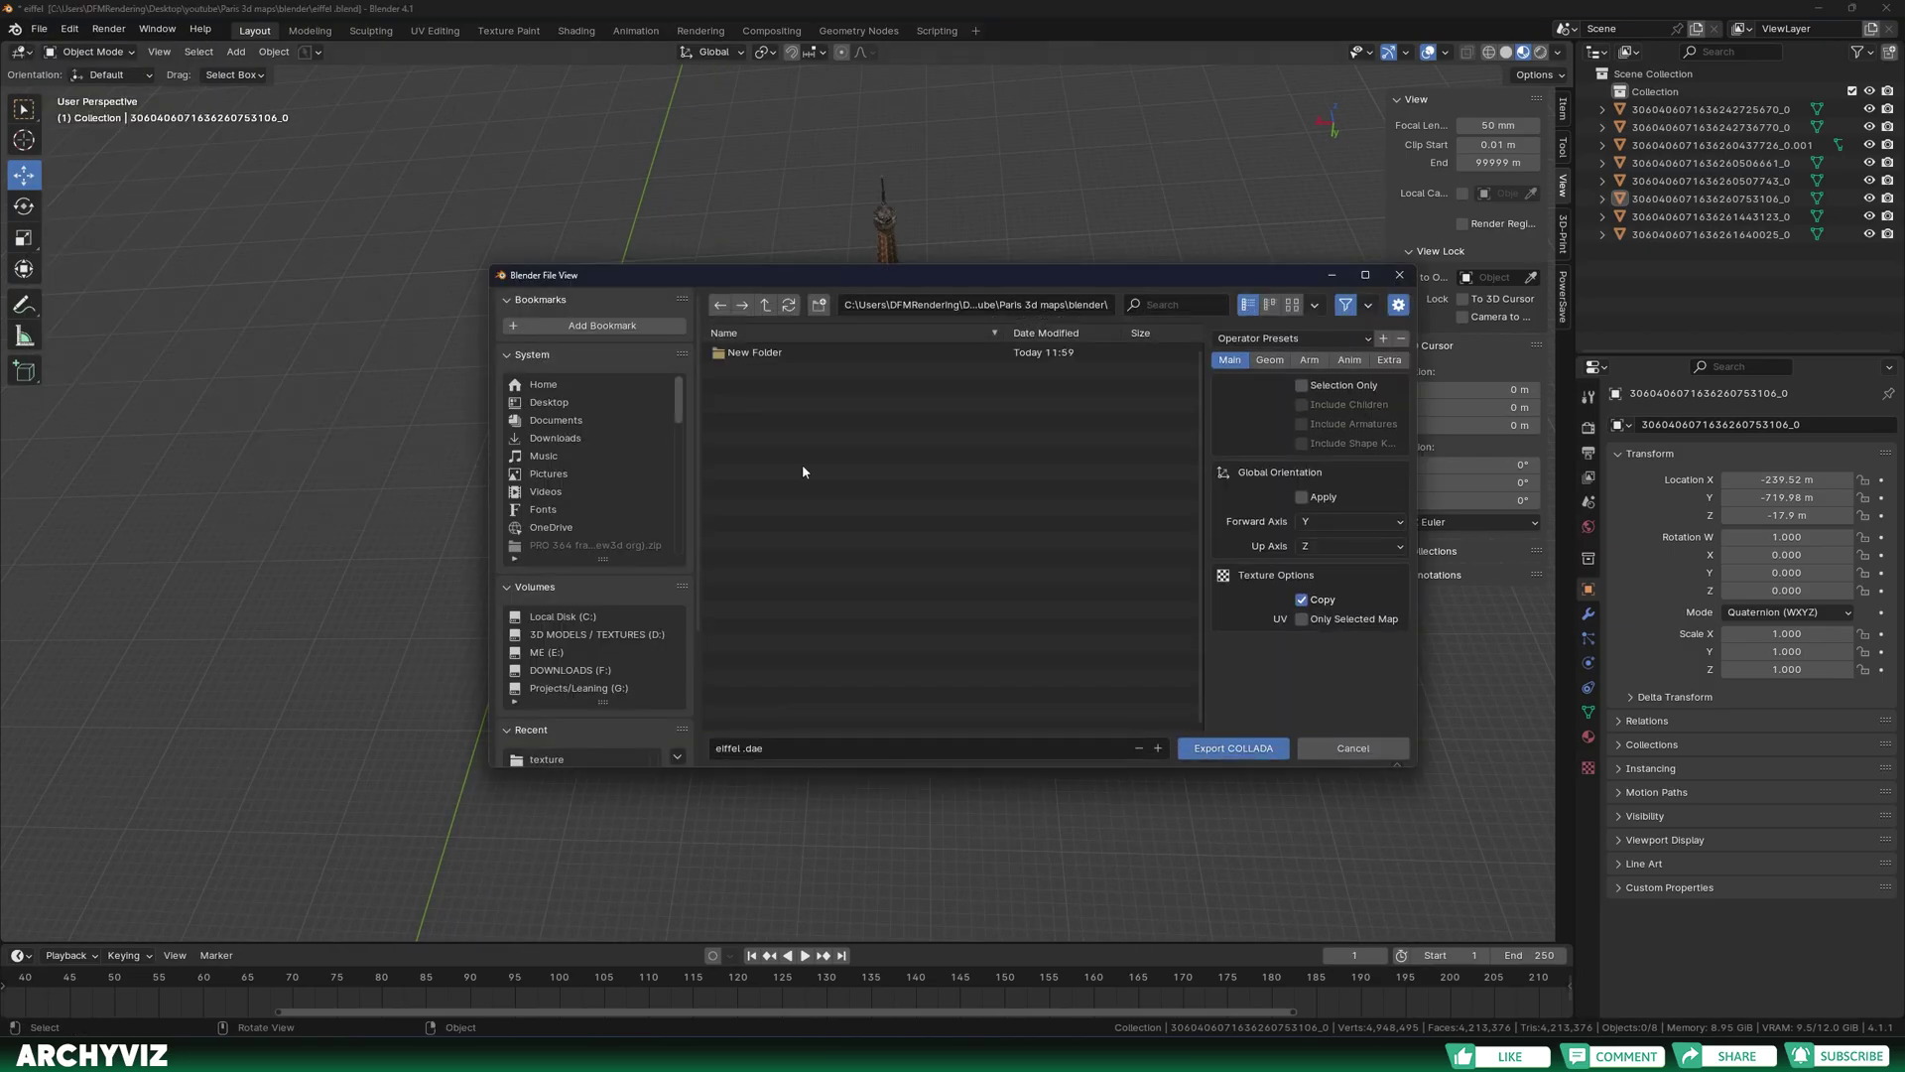
Create a new export folder inside the Paris 3d maps folder
{"action": "left_click", "coordinate": [765, 309]}
{"action": "right_click", "coordinate": [777, 462]}
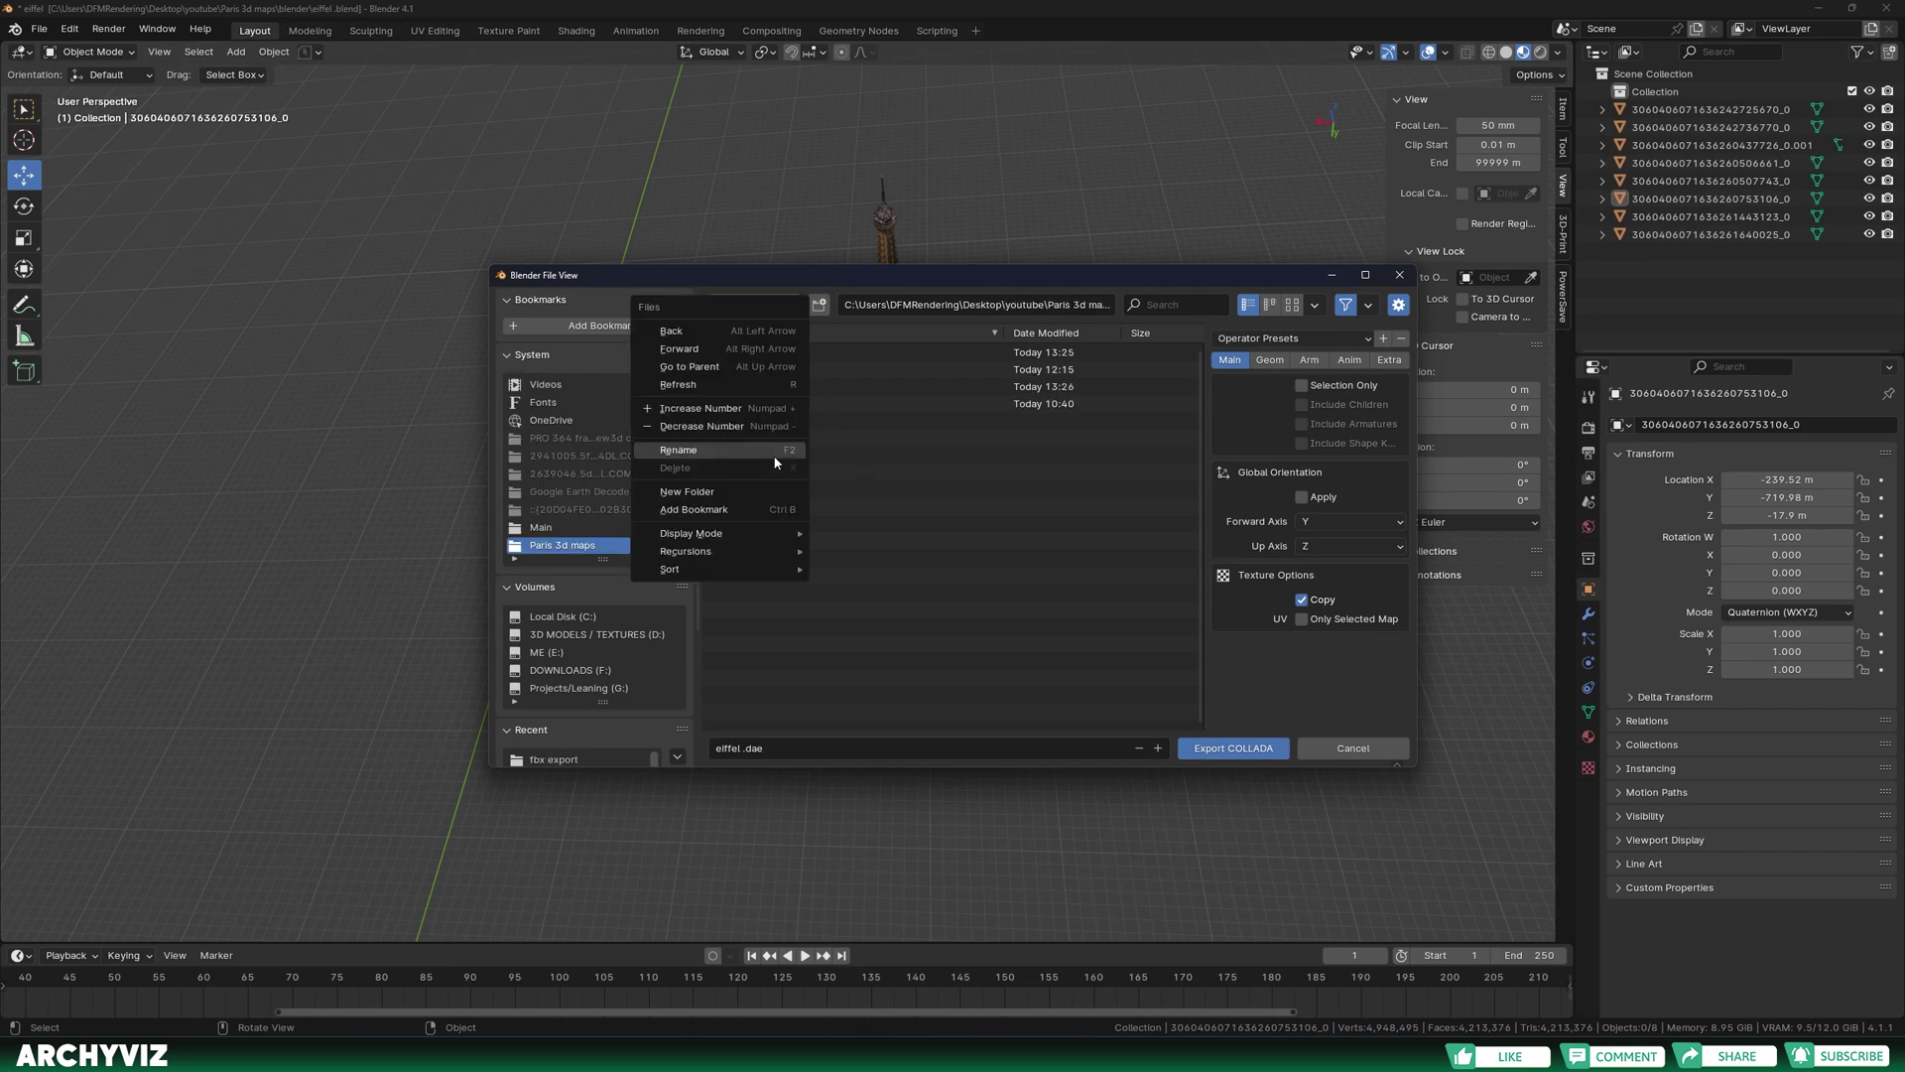
{"action": "left_click", "coordinate": [729, 487]}
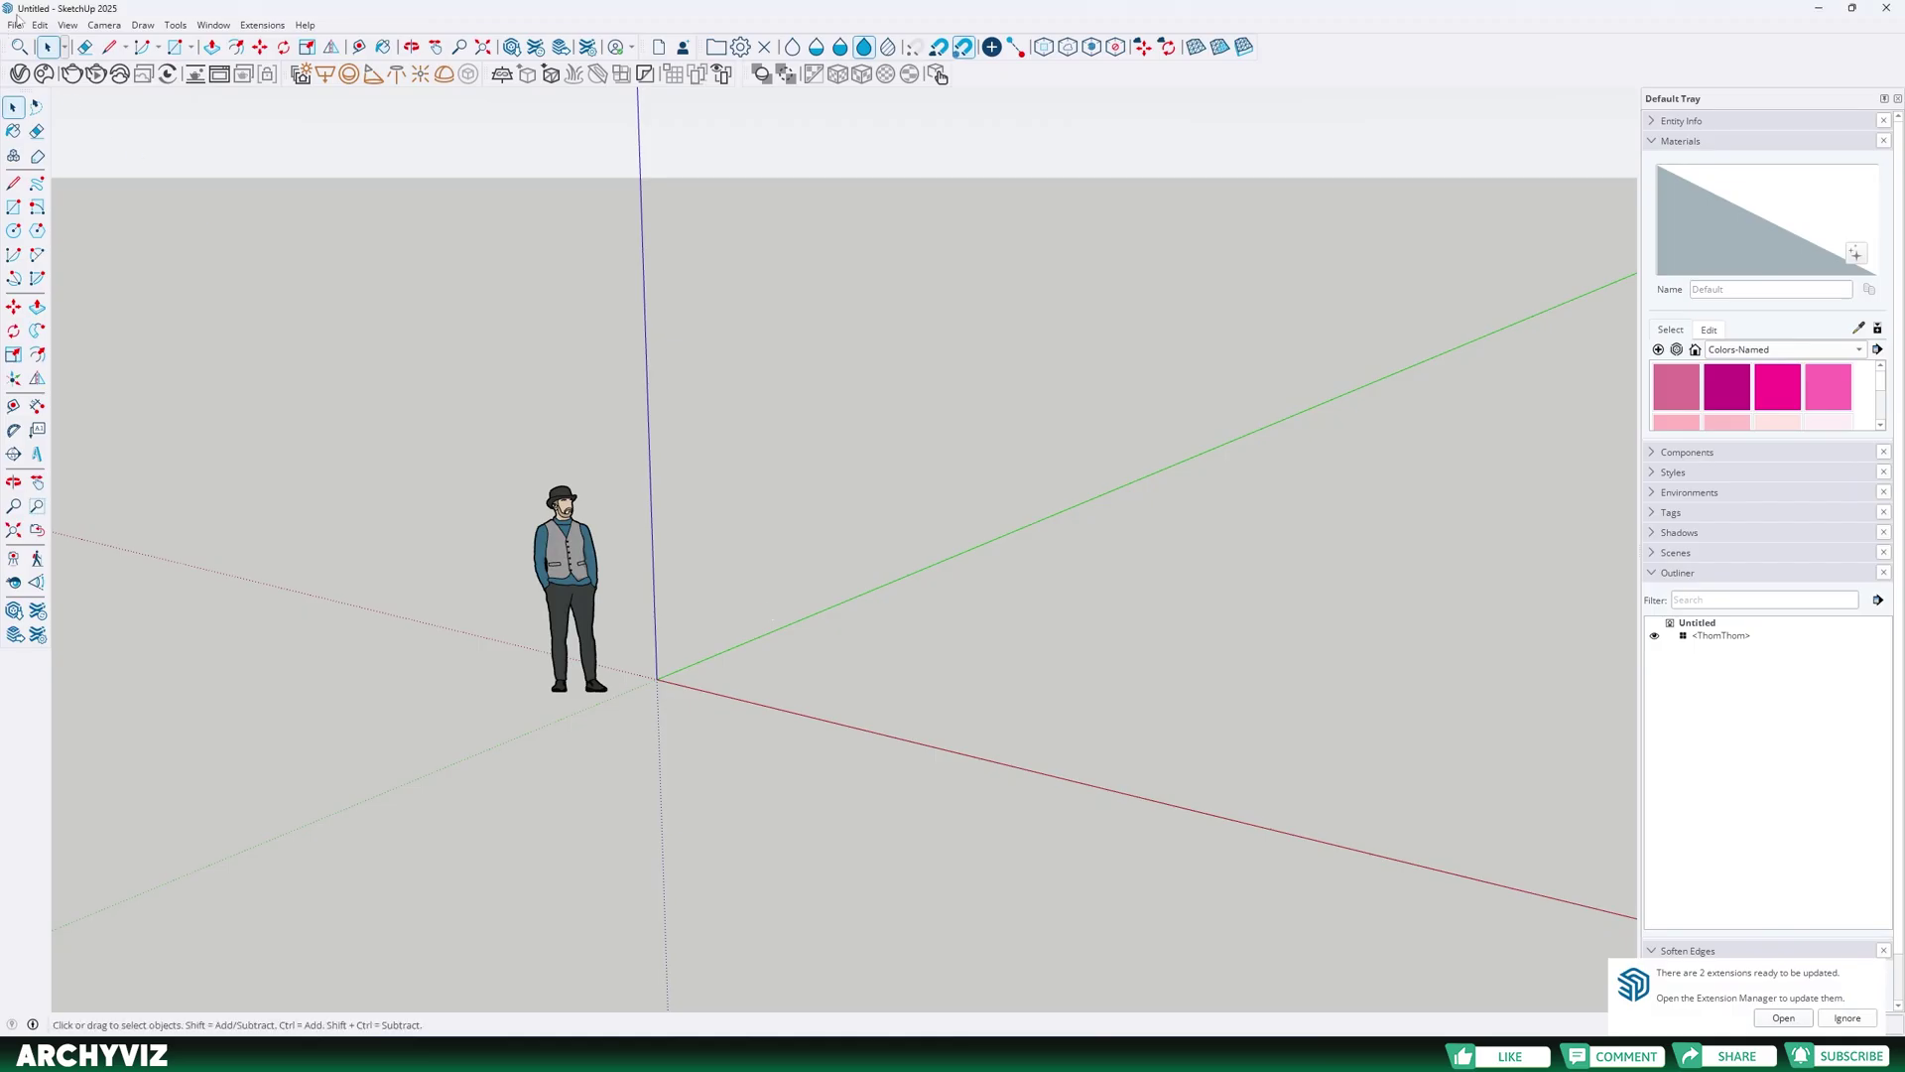
Import the exported eiffel.dae model into SketchUp and wait for the import progress to finish
{"action": "left_click", "coordinate": [15, 25]}
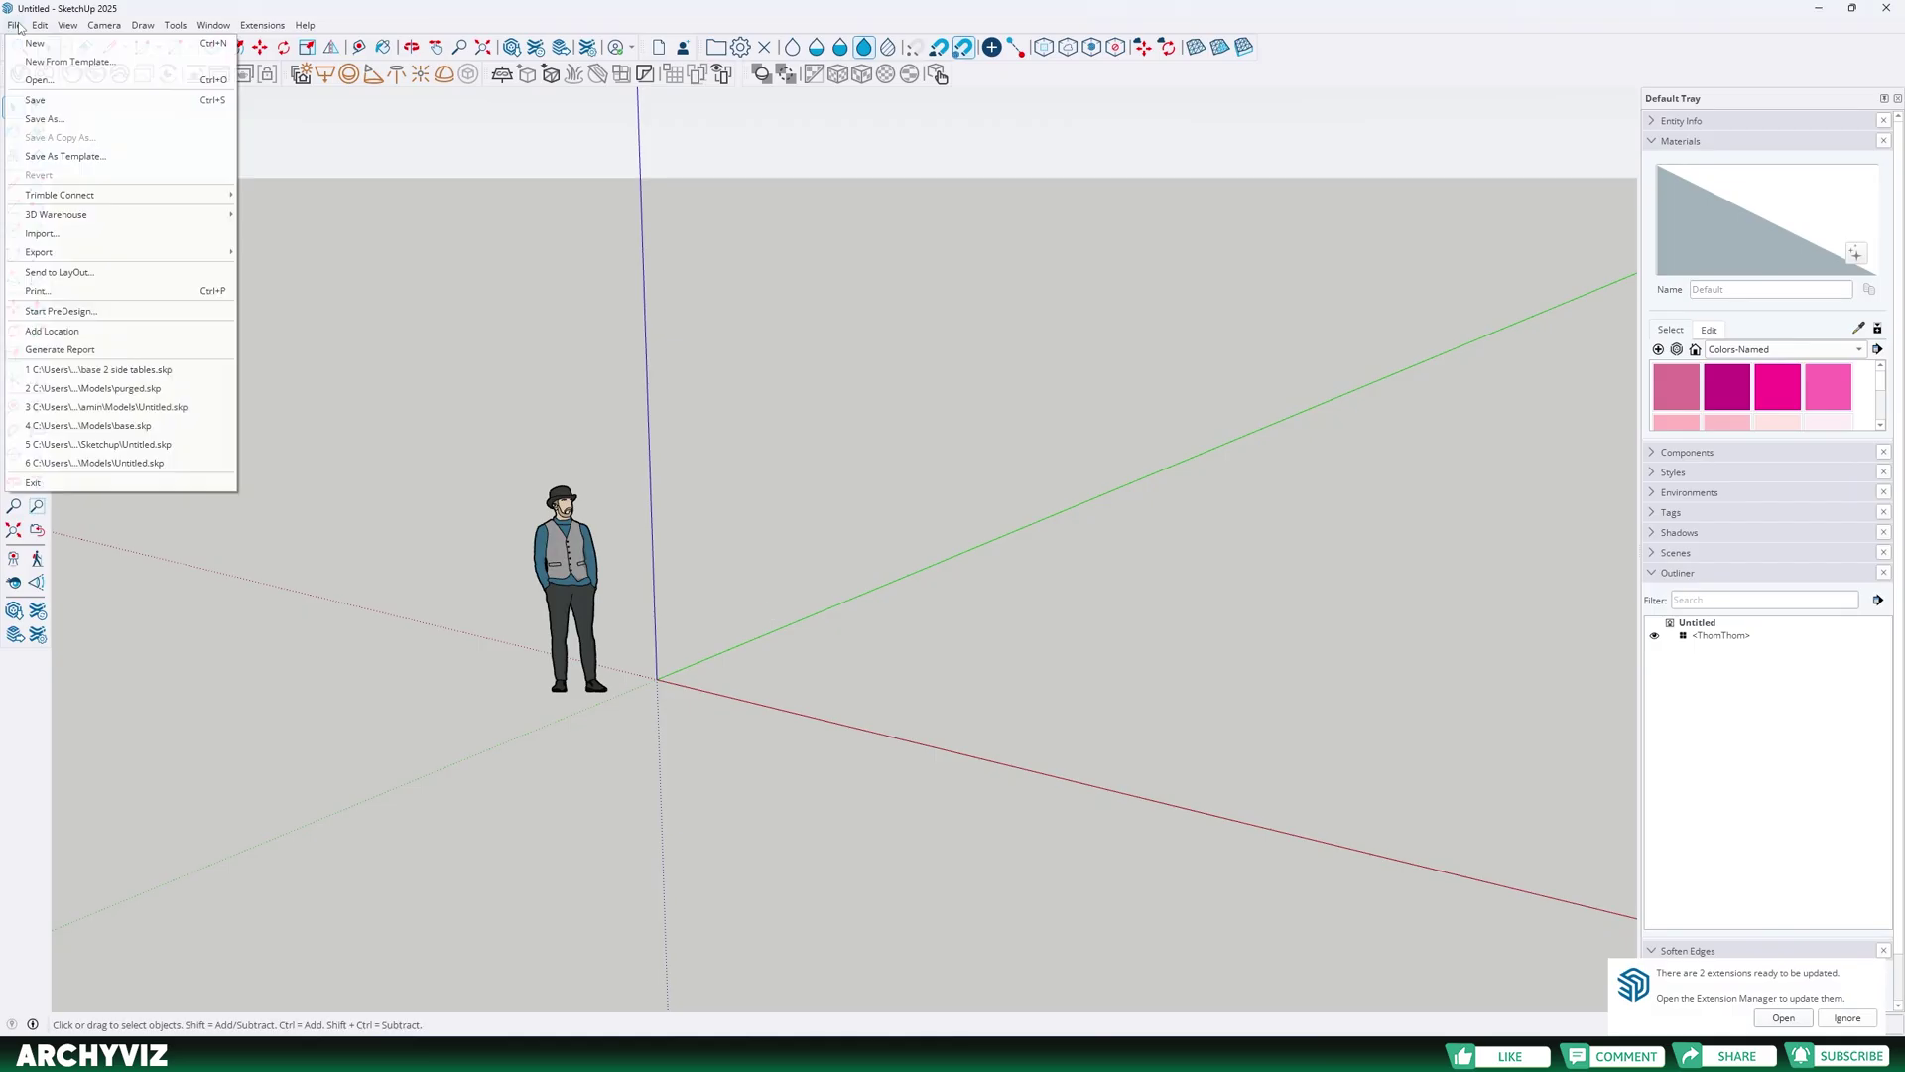
{"action": "left_click", "coordinate": [41, 233]}
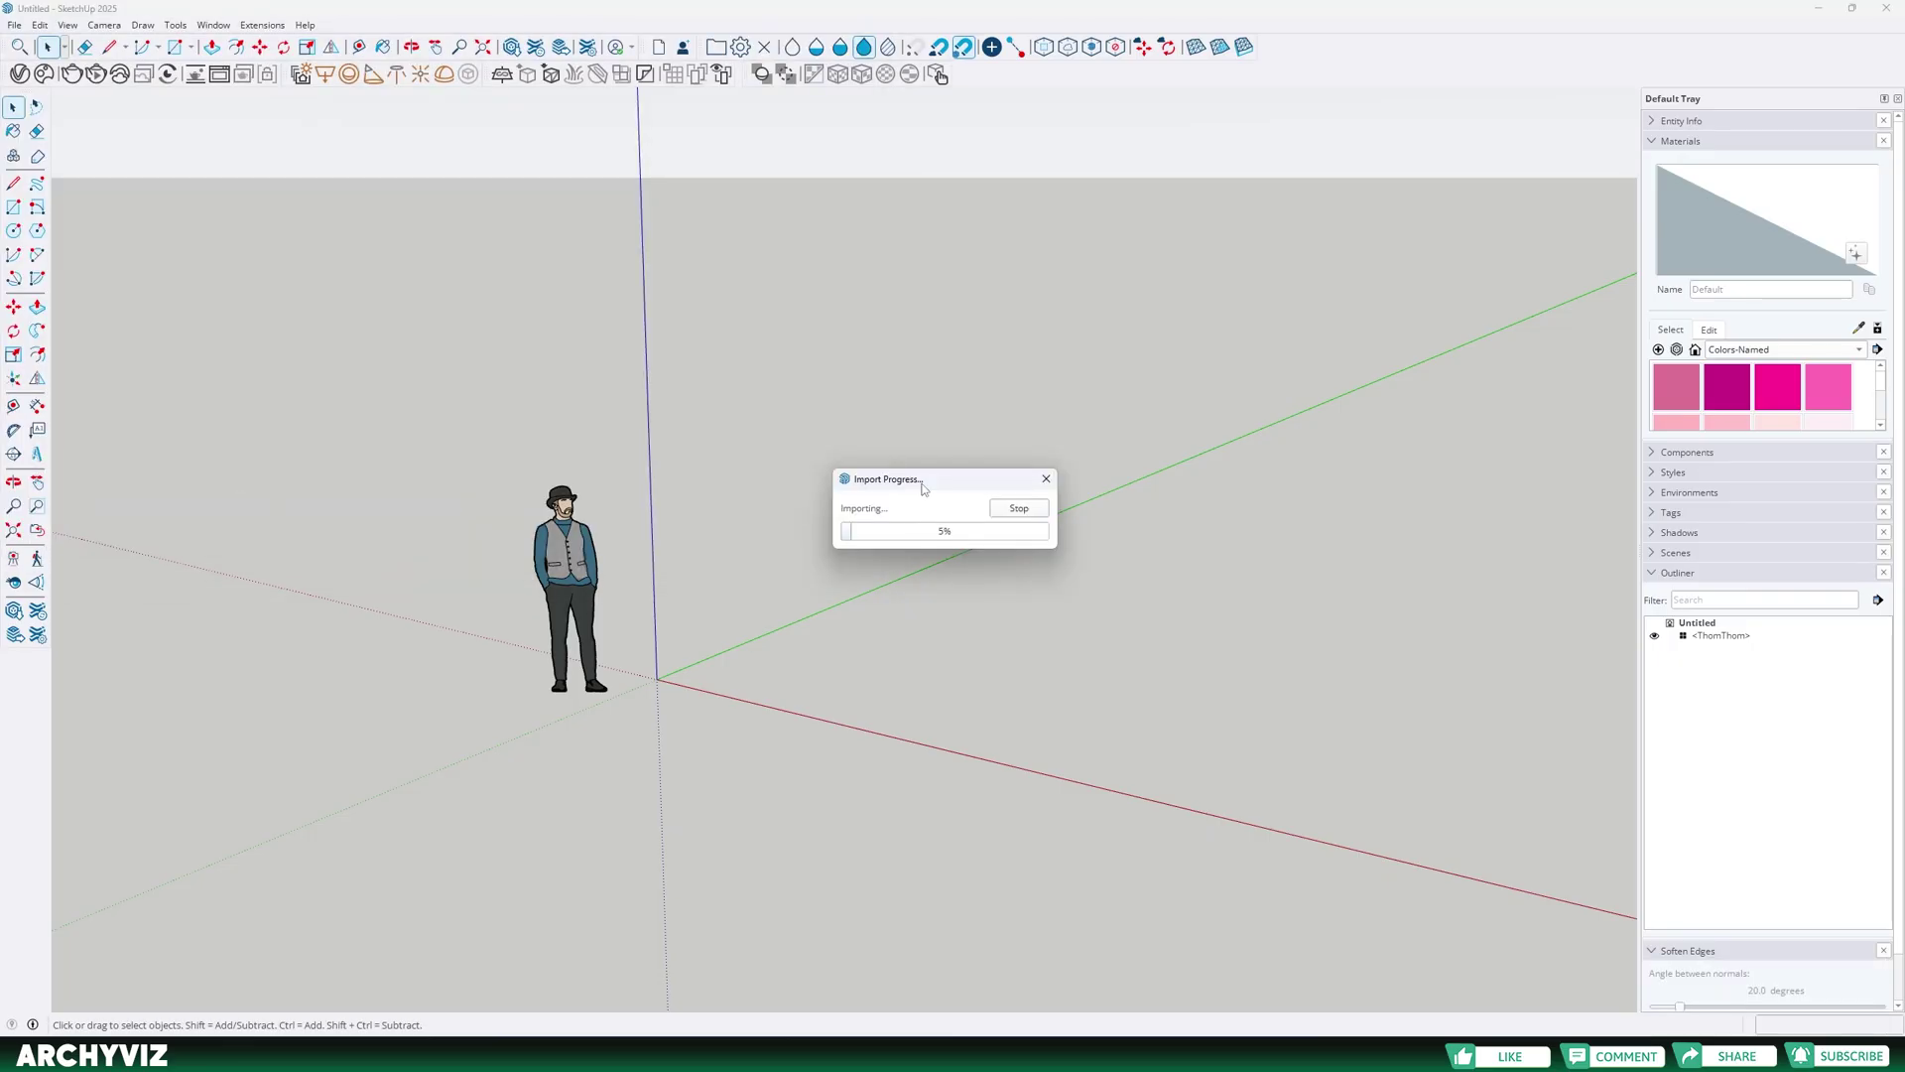
{"action": "left_click_drag", "start_coordinate": [920, 482], "coordinate": [959, 483]}
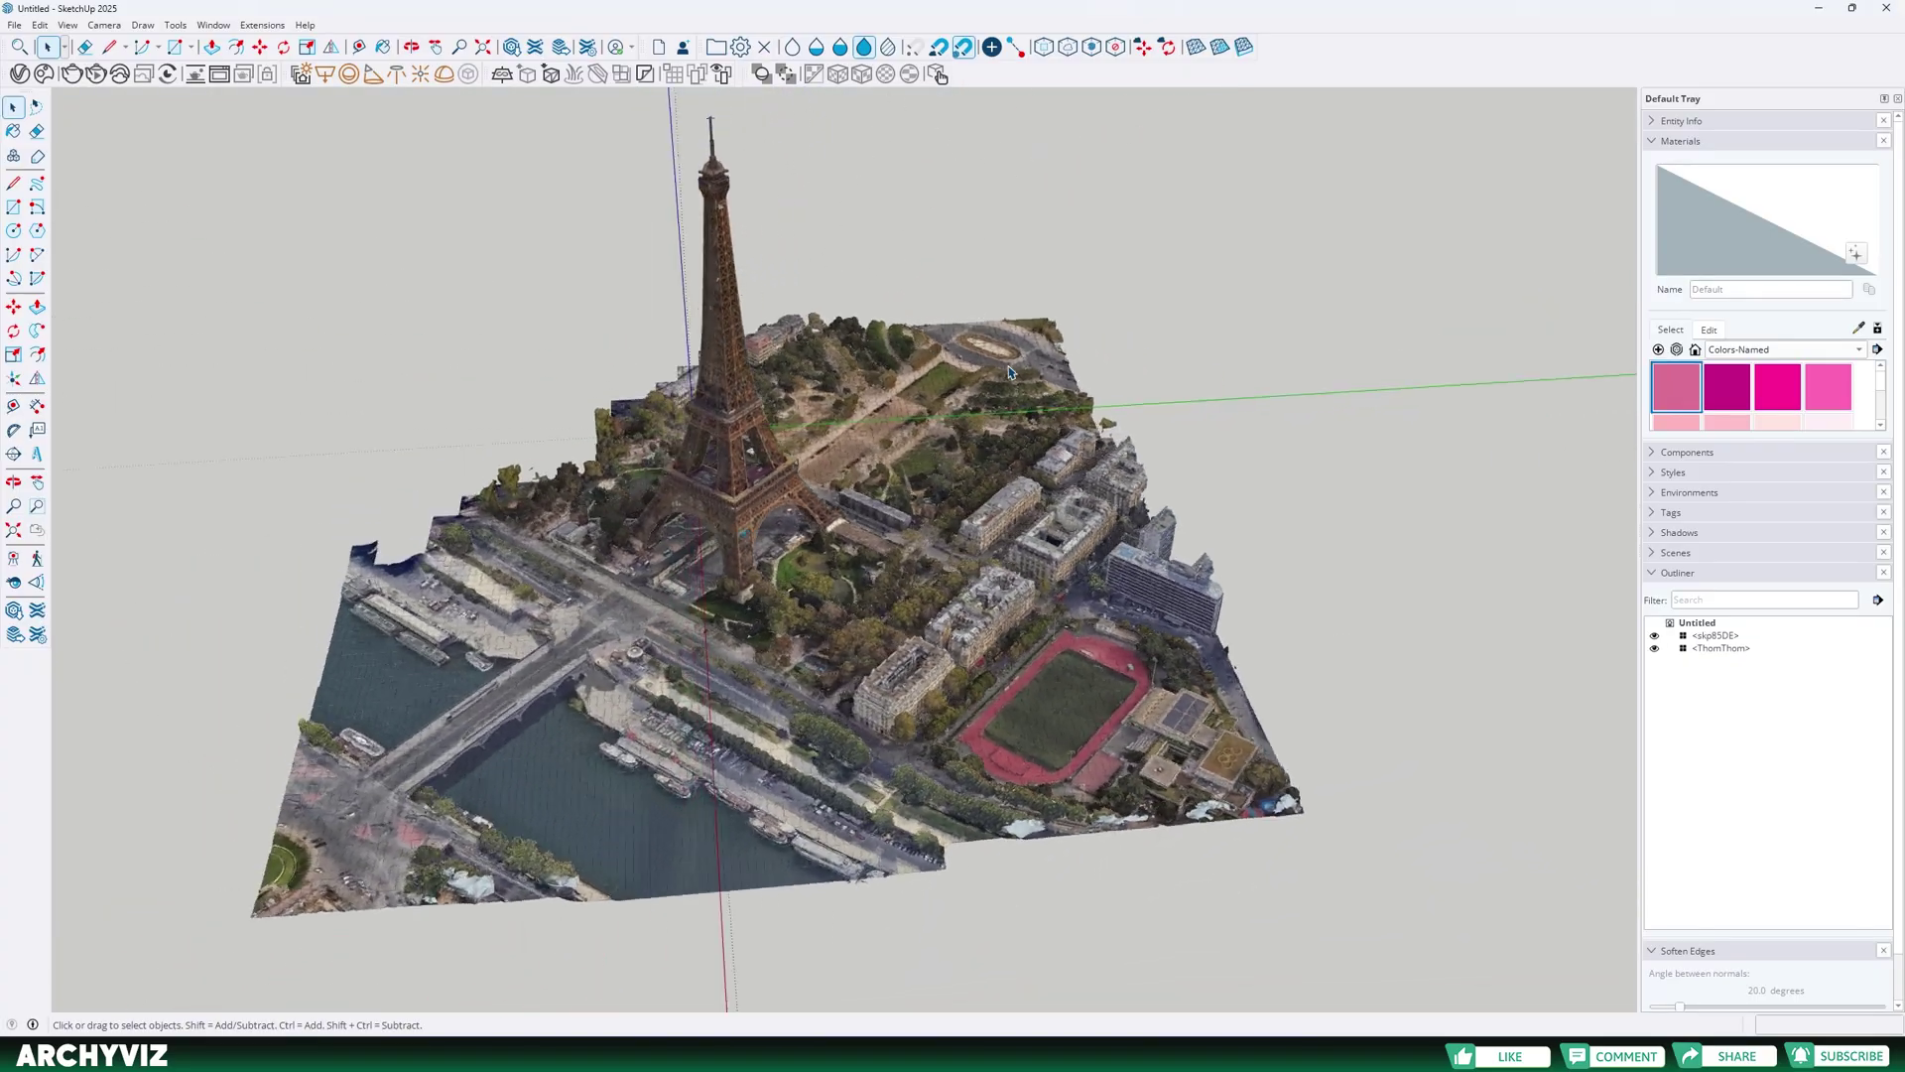